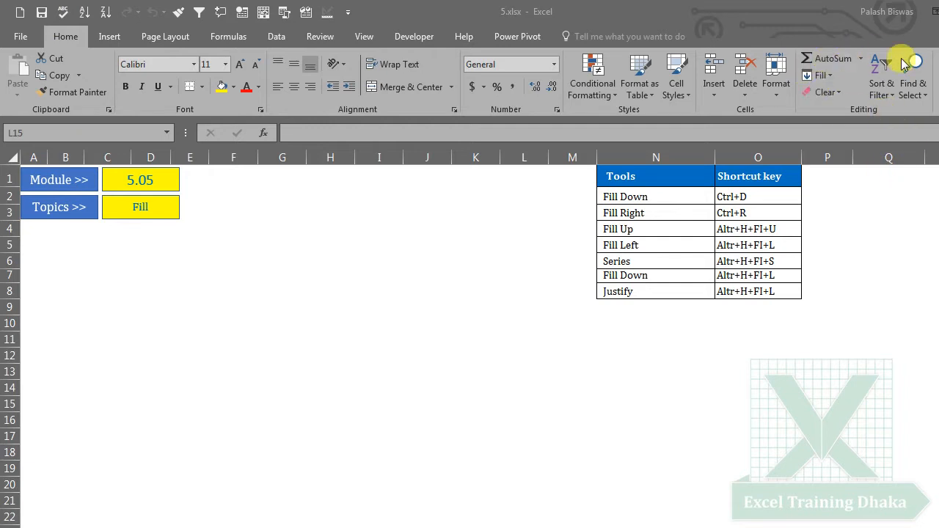
Enter the text Excel in cell F7.
left_click(830, 75)
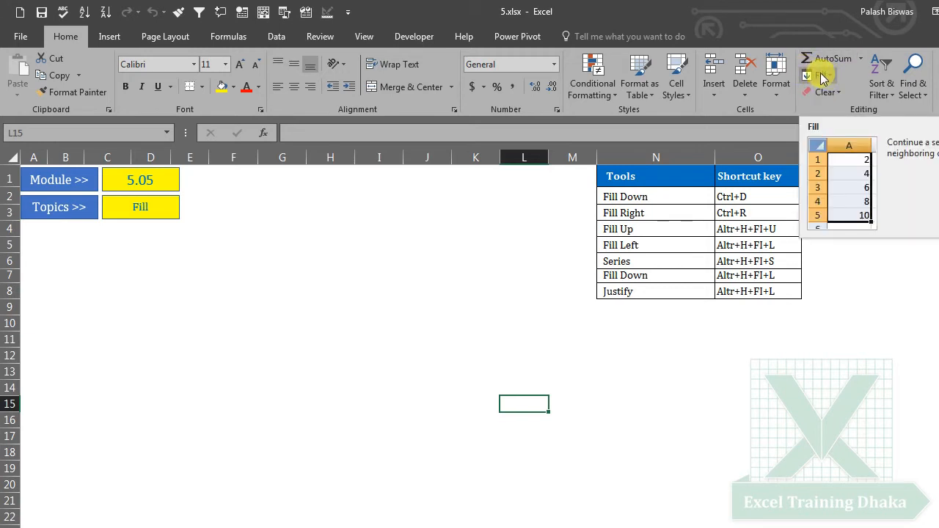
left_click(217, 277)
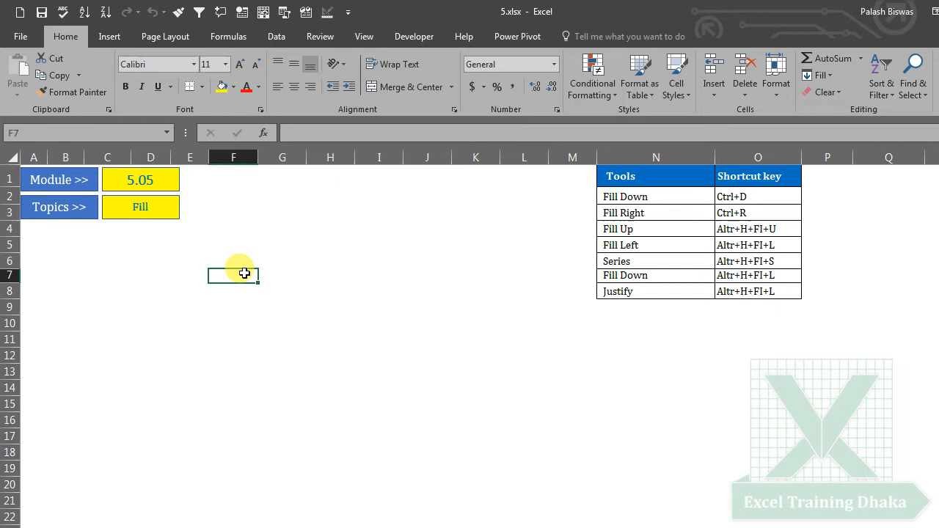
type("E")
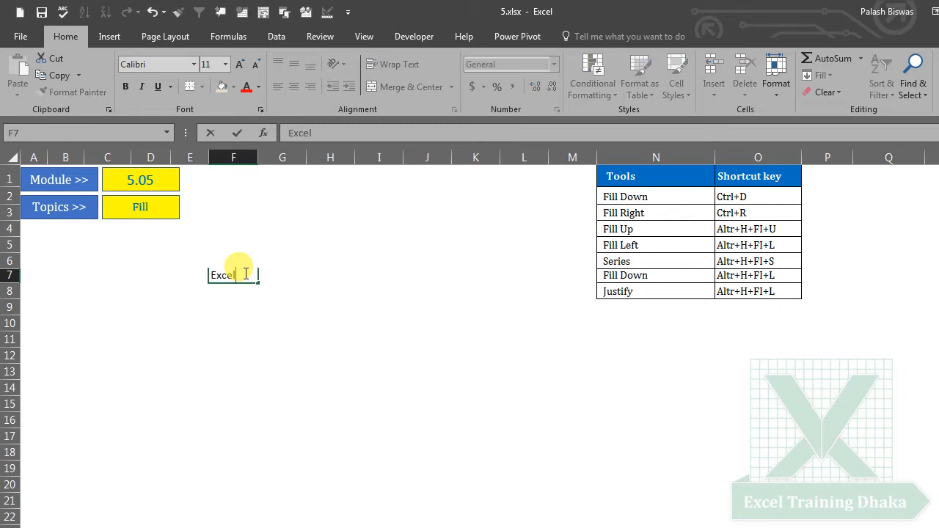
type("xcel")
left_click(321, 321)
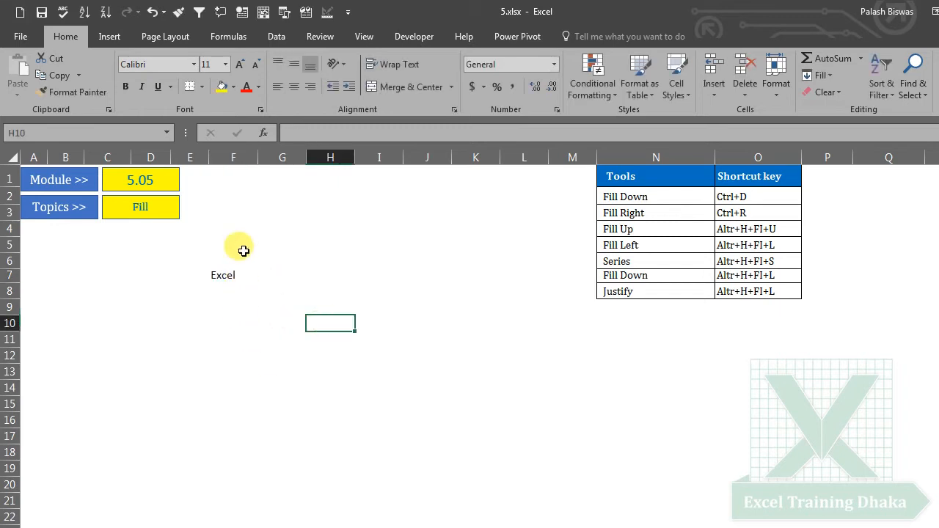
Fill the text in F7 down through cell F20 with the Fill Down command.
left_click(232, 273)
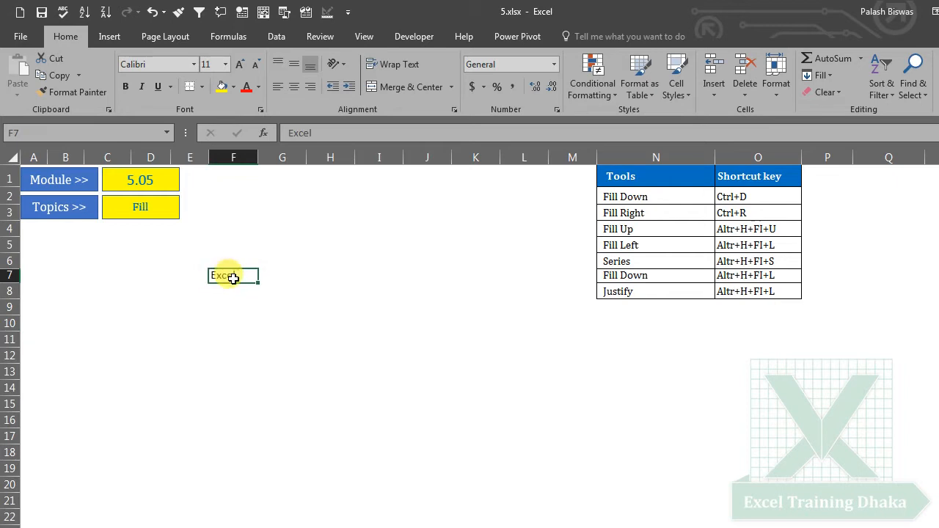
left_click_drag(232, 278, 232, 491)
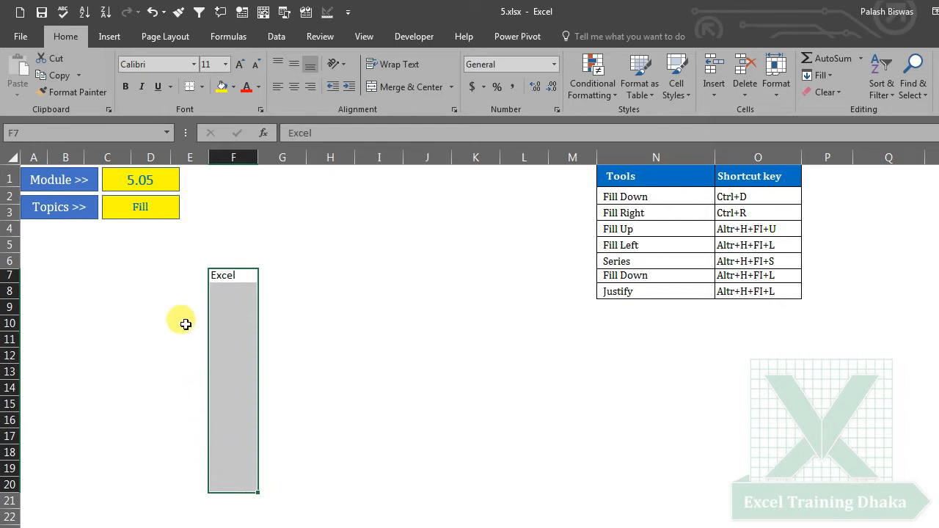
left_click(234, 276)
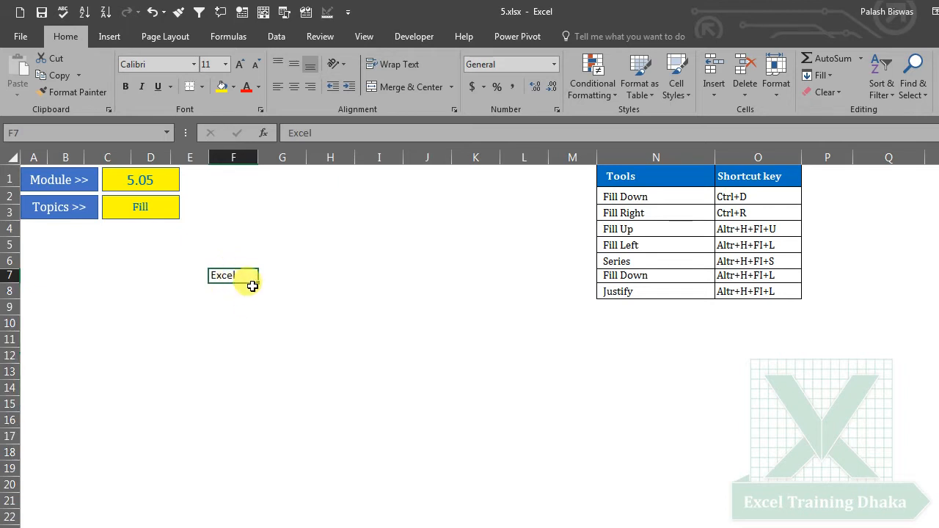
left_click_drag(240, 276, 240, 484)
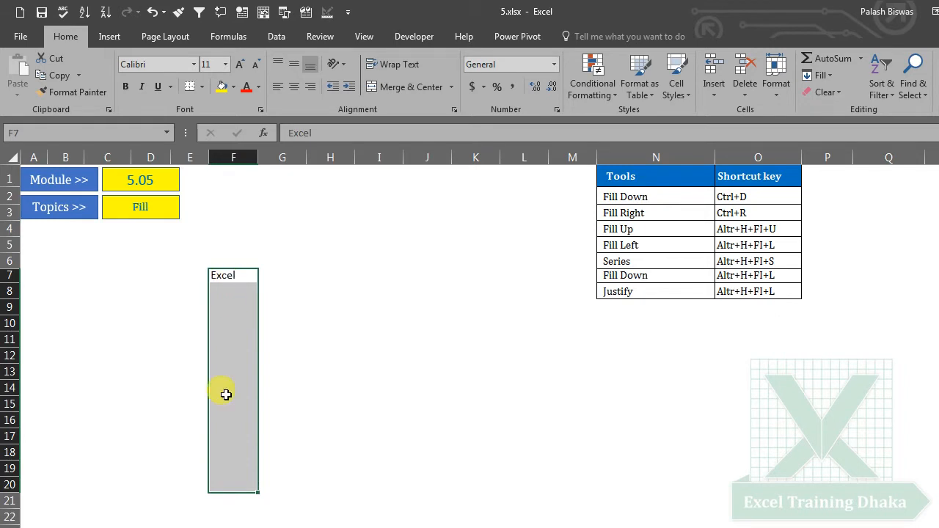
left_click(824, 75)
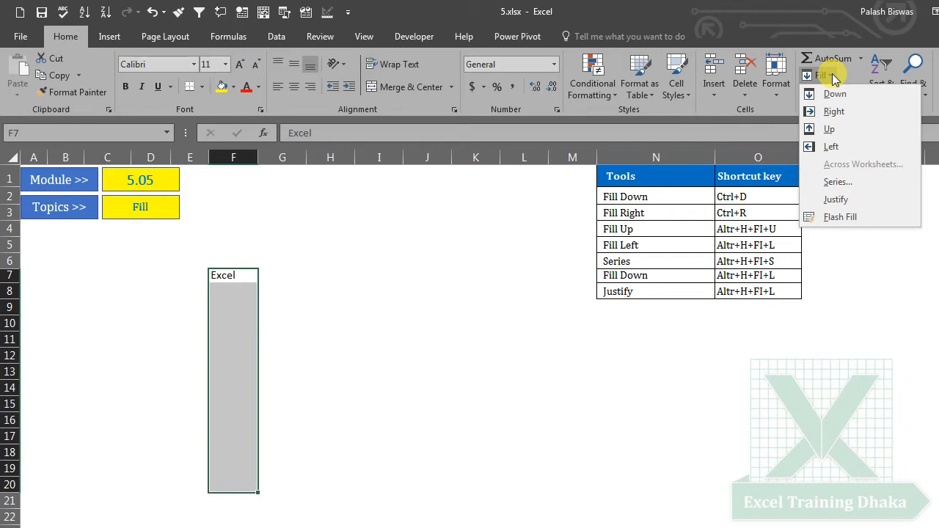
left_click(833, 93)
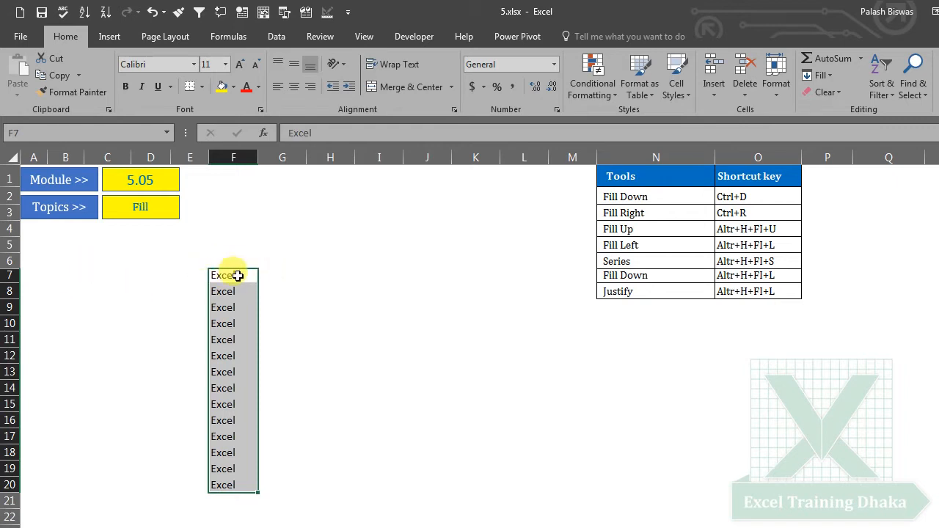
Fill the text in F7 across to cell J7 with the Fill Right command.
left_click_drag(236, 278, 415, 269)
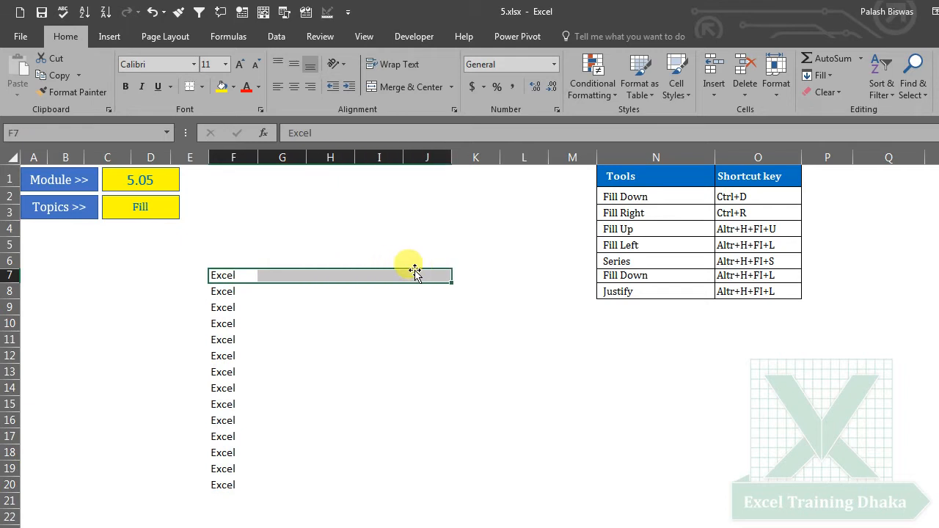
left_click(836, 77)
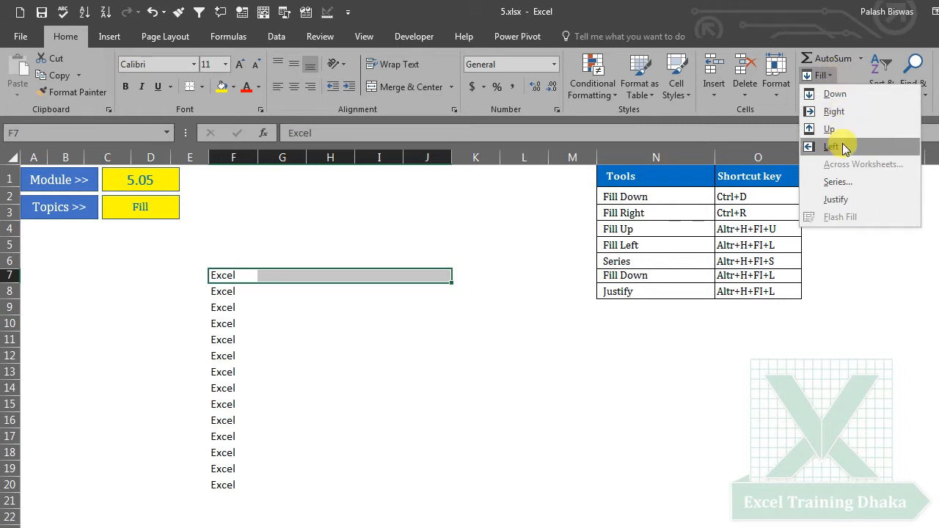
left_click(842, 112)
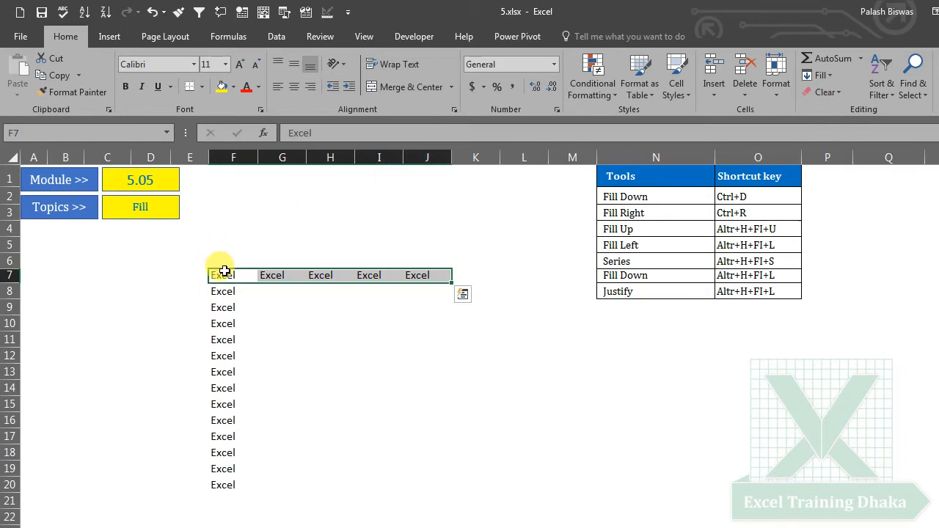
Fill the text in F7 upward to cell F2 with the Fill Up command.
key("shift+Left")
key("shift+Left")
left_click_drag(220, 275, 231, 189)
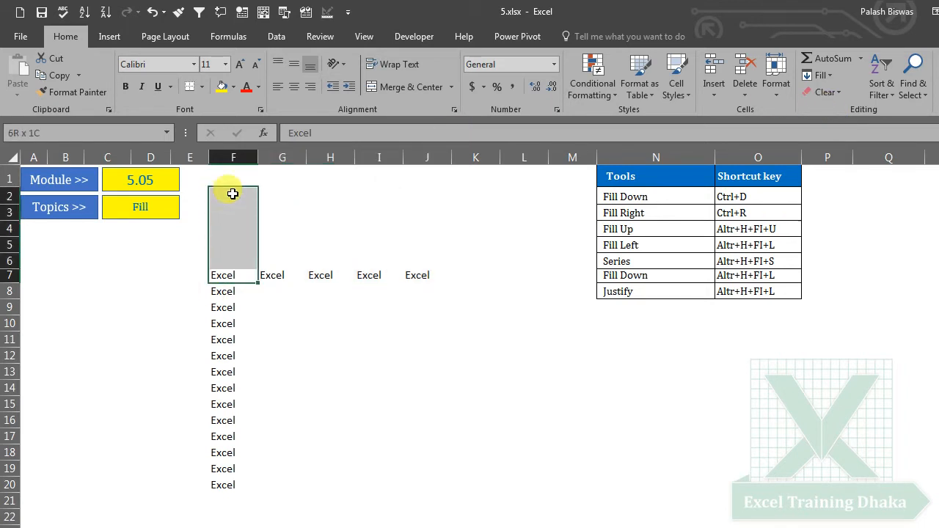
left_click(822, 76)
left_click(836, 123)
Fill the text in F7 back to cell C7 with the Fill Left command.
left_click_drag(235, 273, 94, 275)
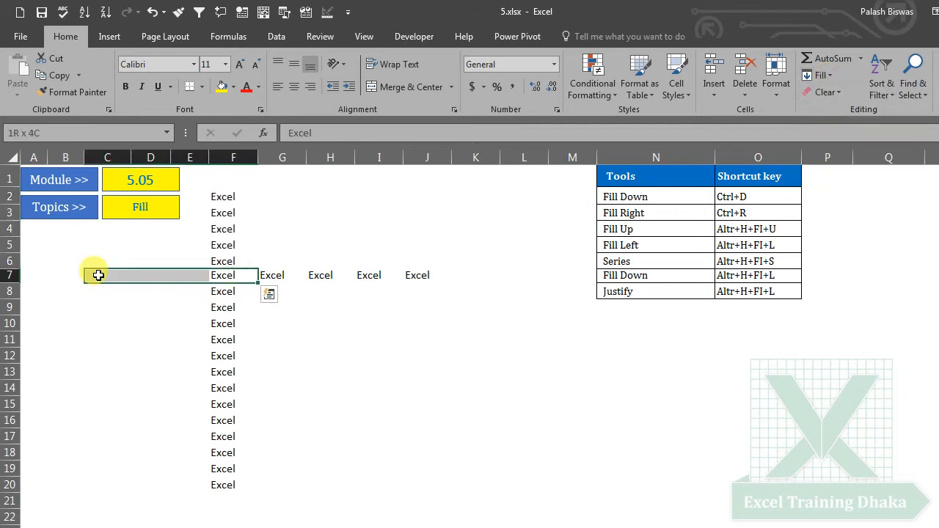
left_click(822, 76)
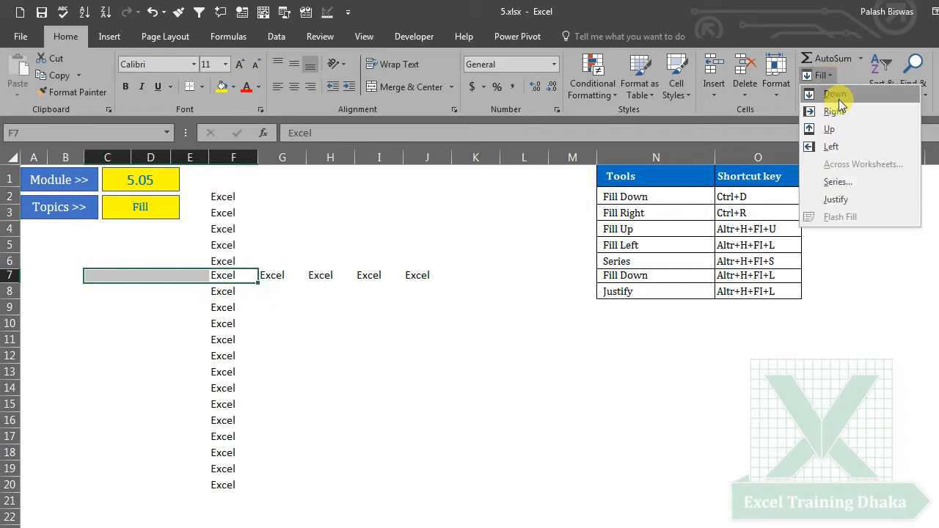
left_click(837, 143)
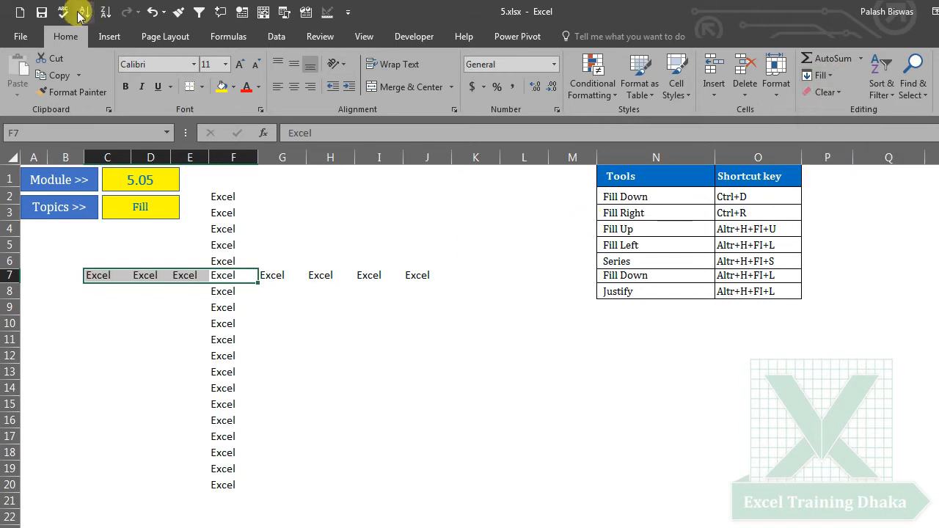
Undo the left, up, right and down fills so only the entry in F7 remains.
left_click(152, 12)
left_click(152, 11)
left_click(152, 11)
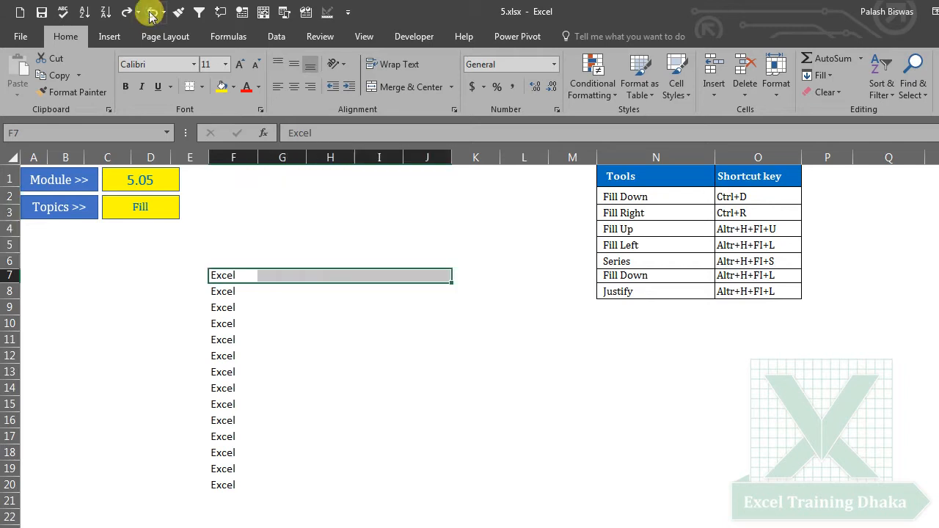
left_click(152, 12)
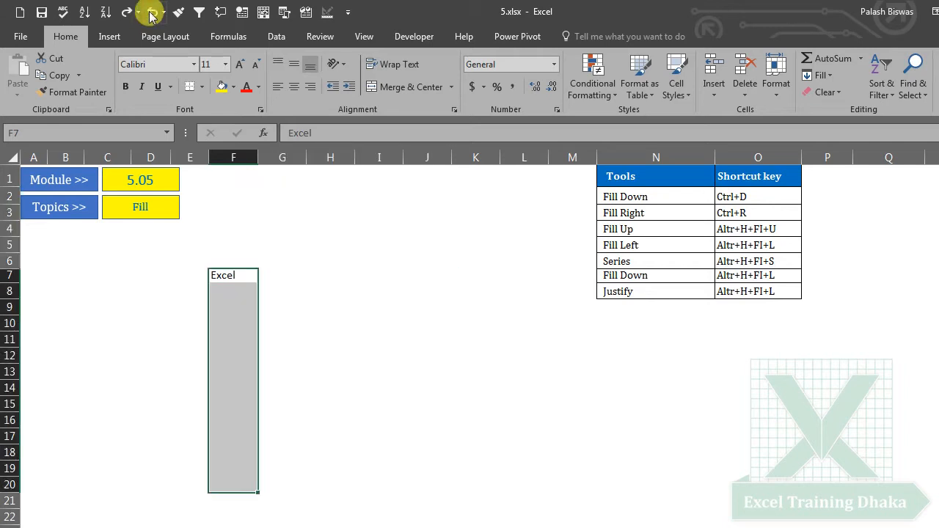
Select F7 through F18 and fill the text in F7 down the range.
left_click(300, 275)
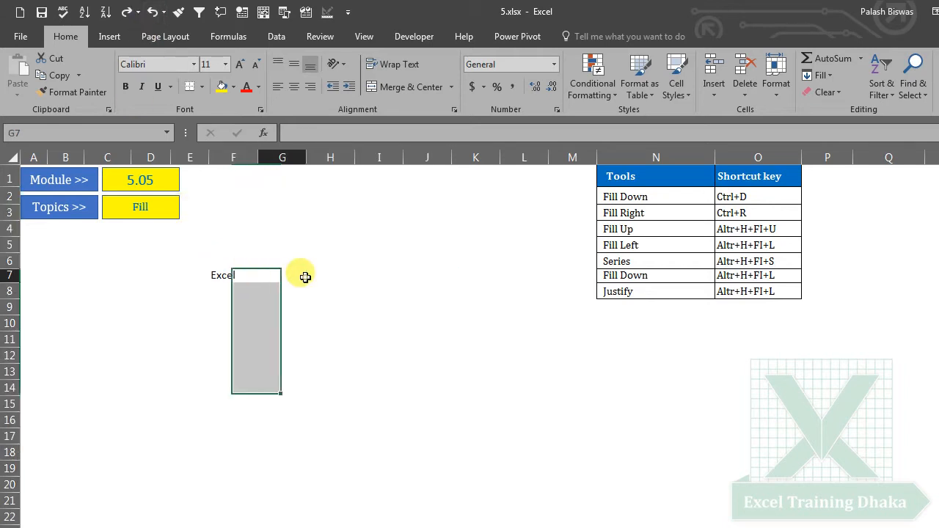
left_click(227, 274)
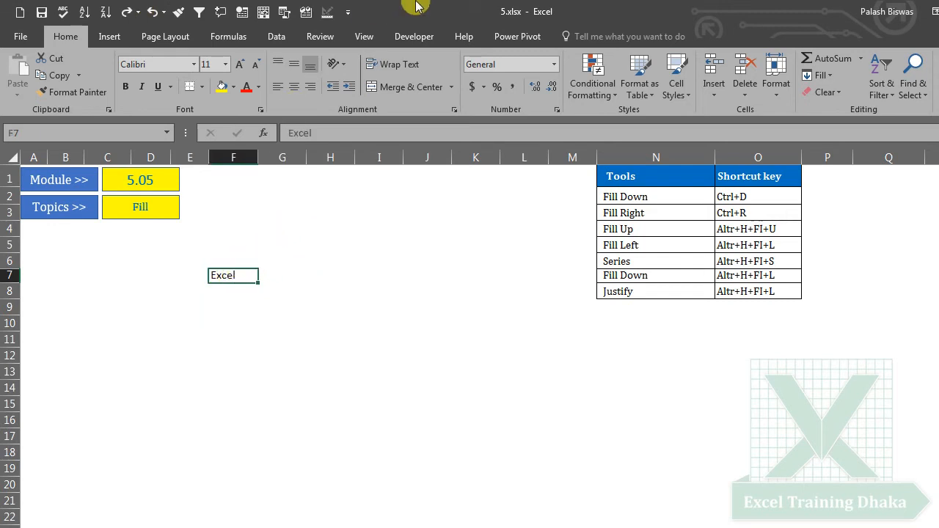
key("shift+Down")
key("shift+Down")
key("shift+Down")
key("shift+Down")
key("shift+Down")
key("shift+Down")
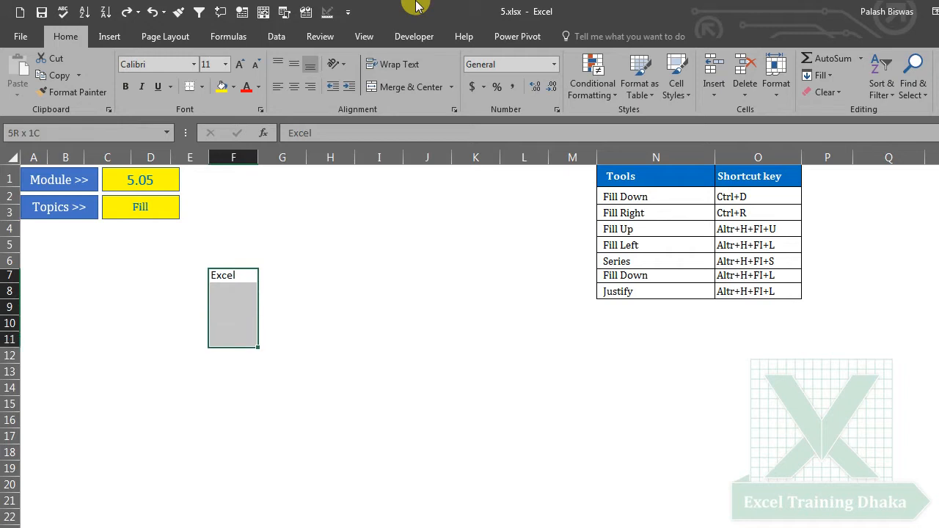
key("shift+Down")
key("shift+Down")
key("shift+Down")
key("shift+Down")
key("shift+Down")
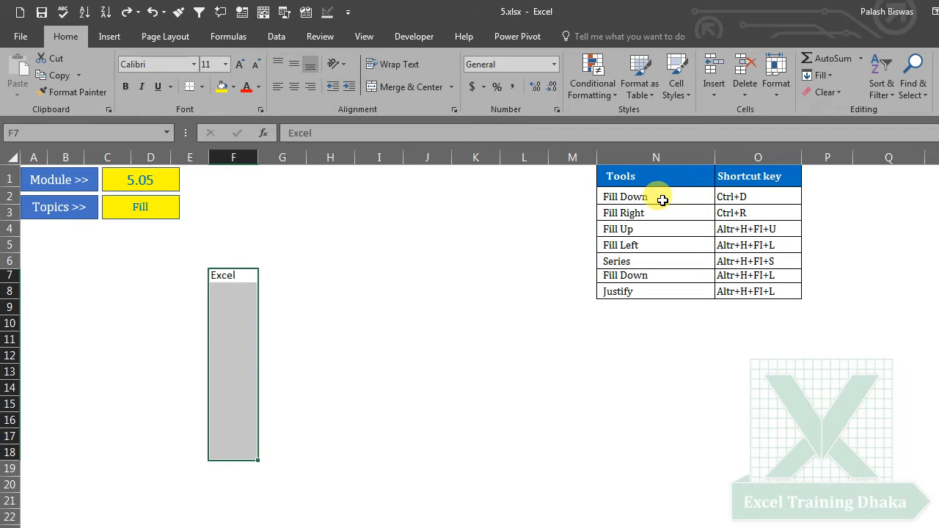
key("ctrl+d")
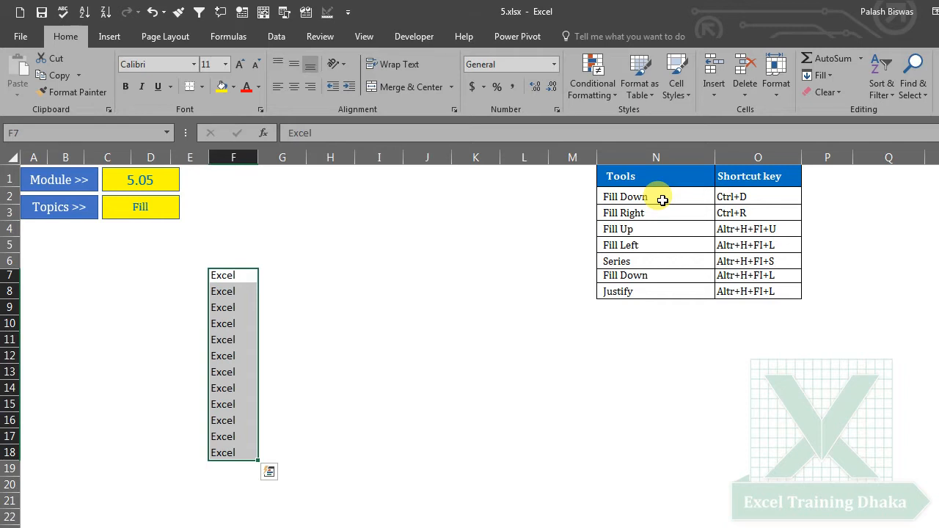
Select F7 through J7 and fill the text in F7 to the right across the range.
left_click_drag(218, 275, 436, 278)
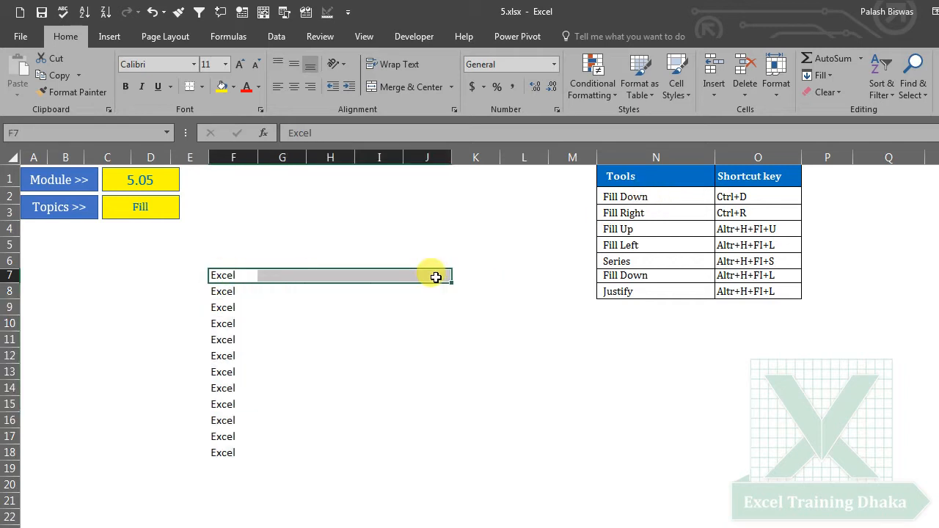
key("Delete")
left_click(154, 12)
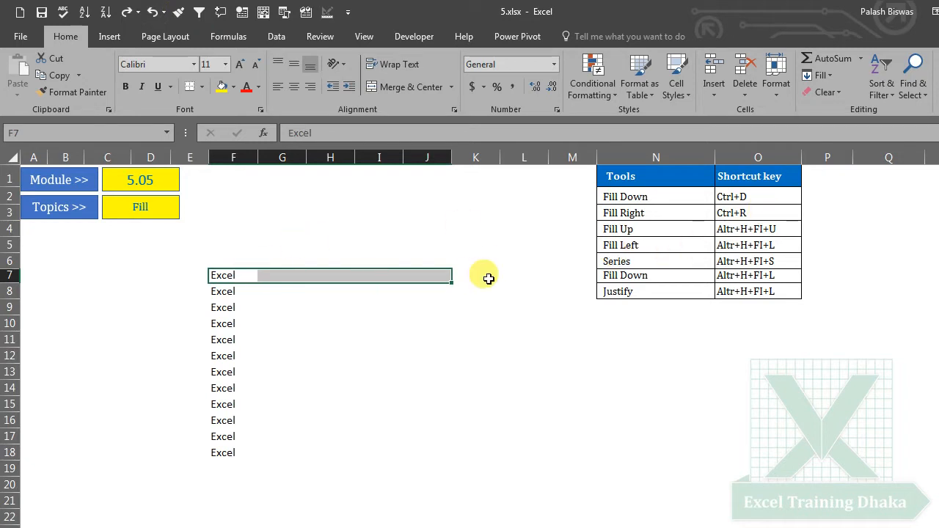
key("ctrl+r")
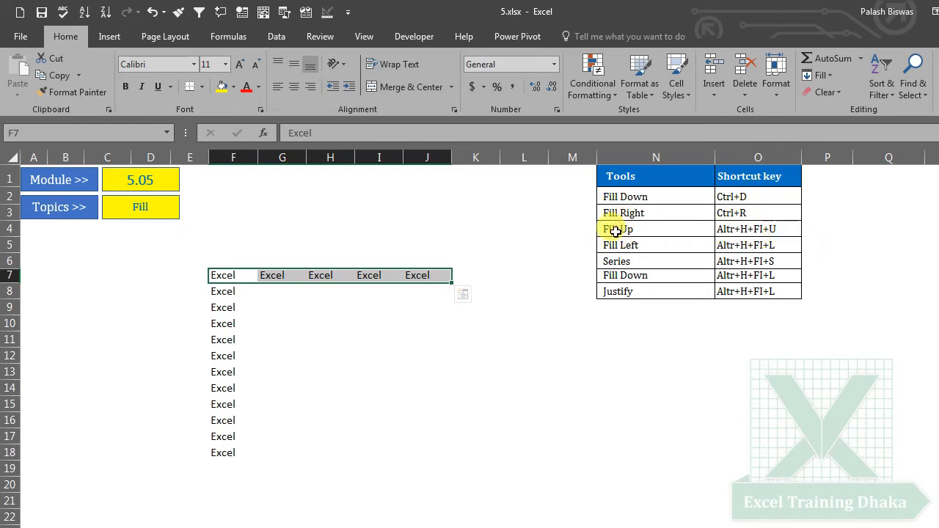
Extend the selection from F7 back to A7 and fill the text left across it.
left_click(224, 274)
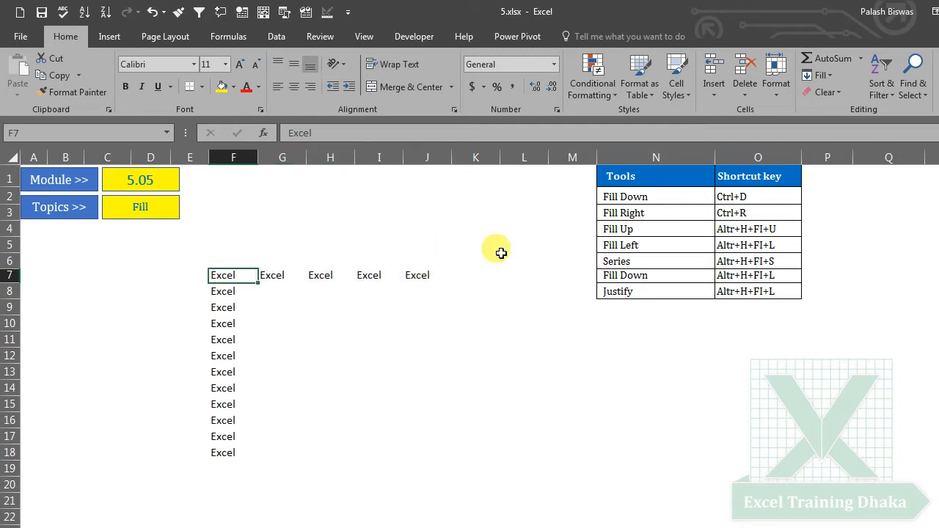
key("Home")
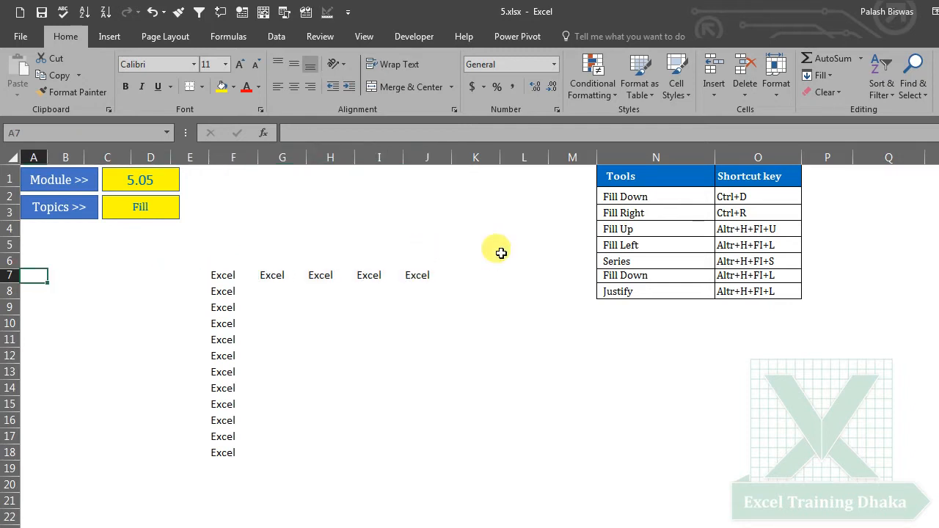
key("ctrl+Right")
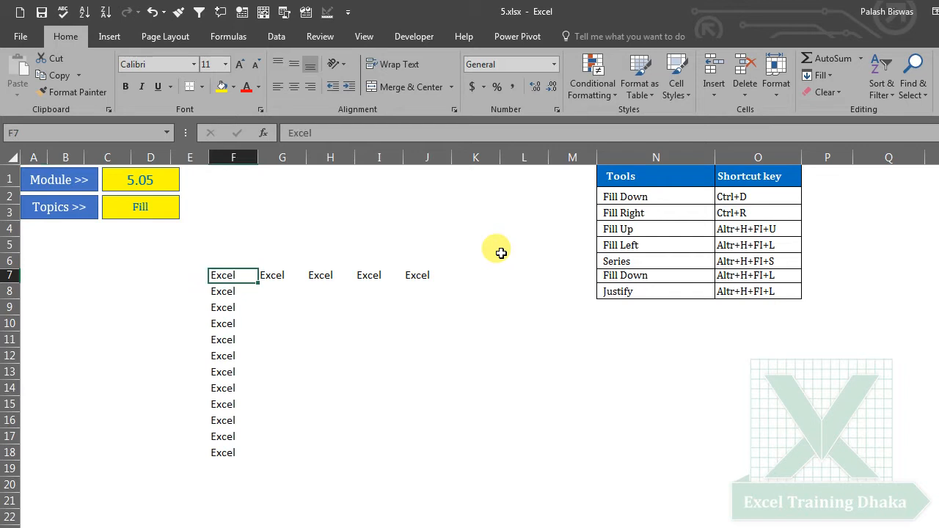
key("shift+Left")
key("shift+Left")
key("shift+Left")
key("shift+Left")
key("shift+Left")
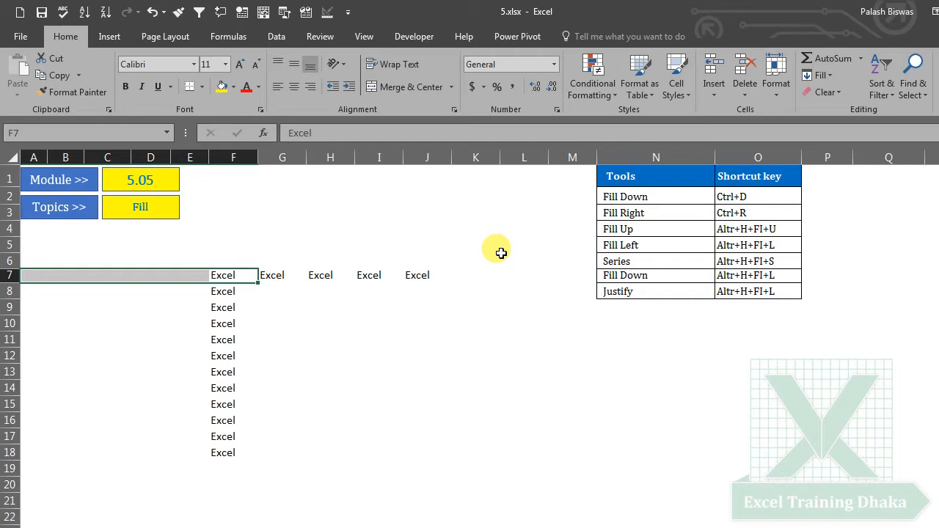
key("alt")
key("h")
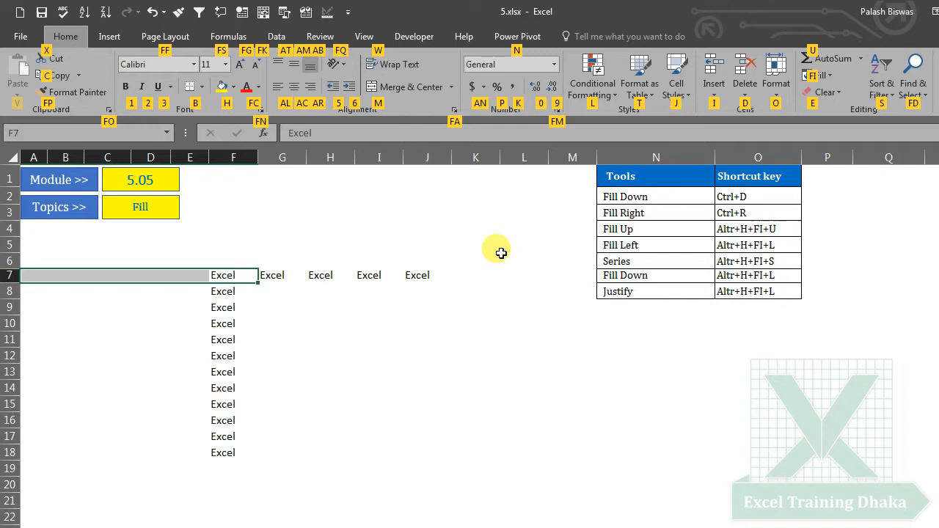
key("f")
key("i")
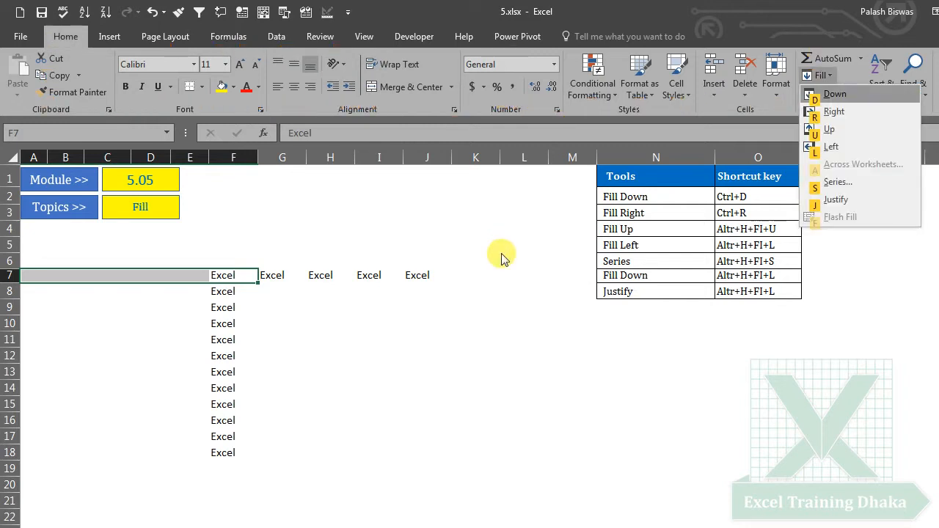
key("l")
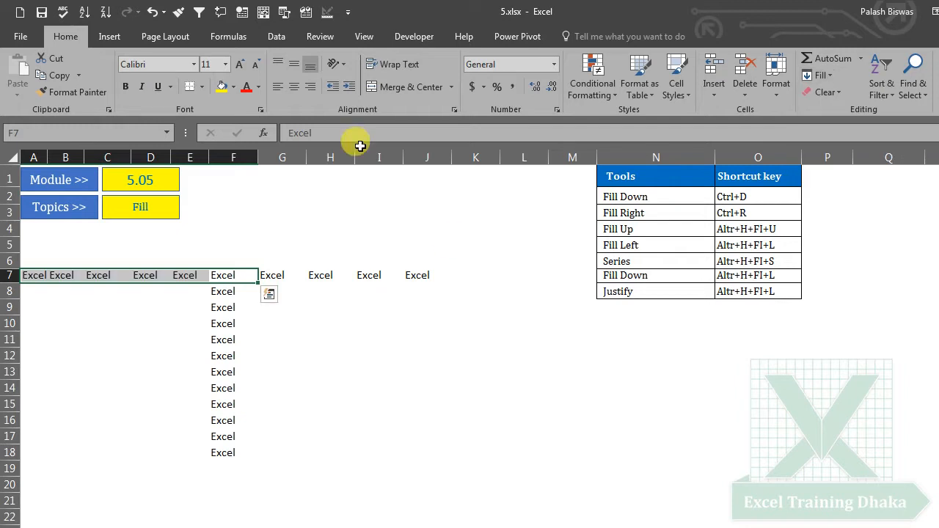
Undo the left fill and the right fill in row 7.
left_click(153, 13)
left_click(153, 14)
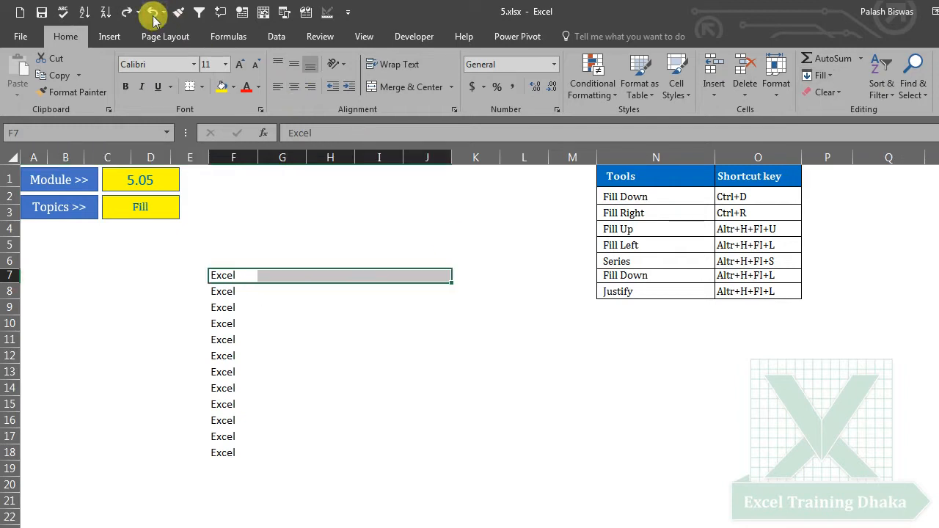
Undo the down fill in column F and select only cell F7.
left_click(154, 14)
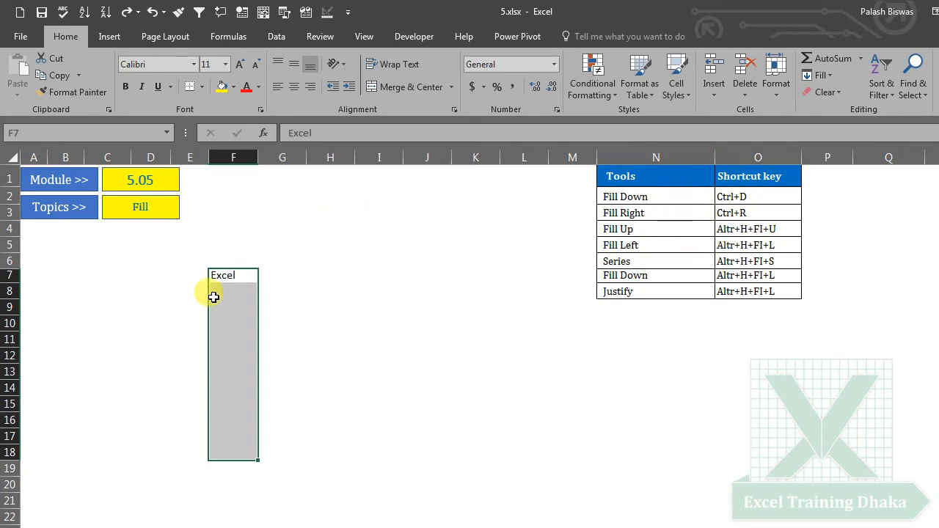
left_click(242, 279)
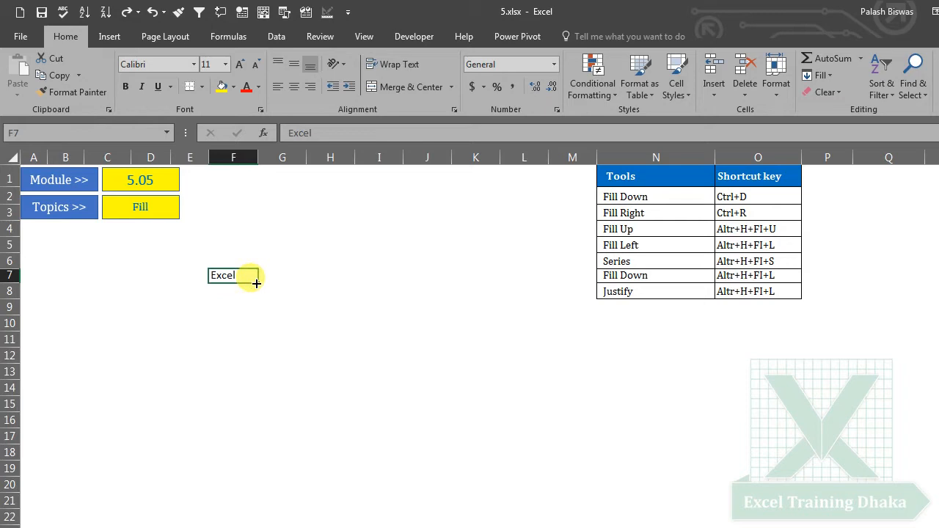
left_click_drag(257, 284, 246, 412)
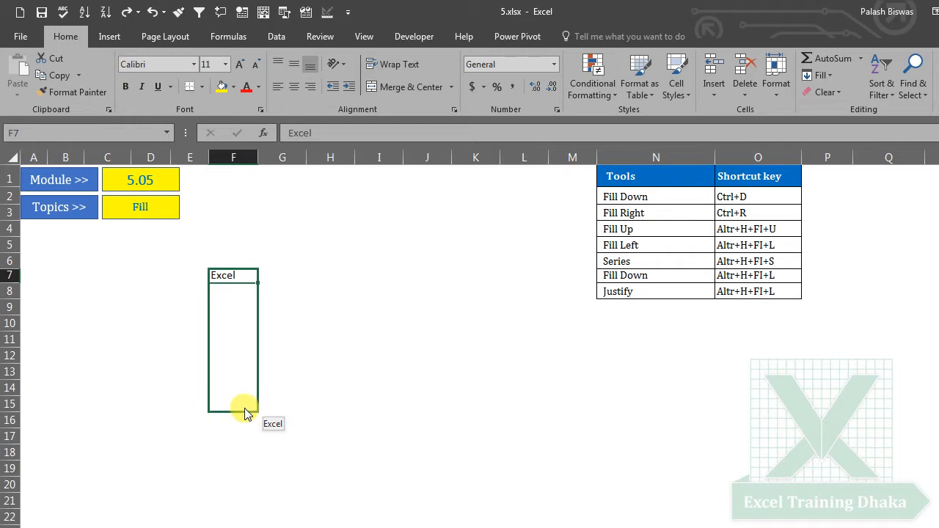
left_click_drag(247, 414, 260, 278)
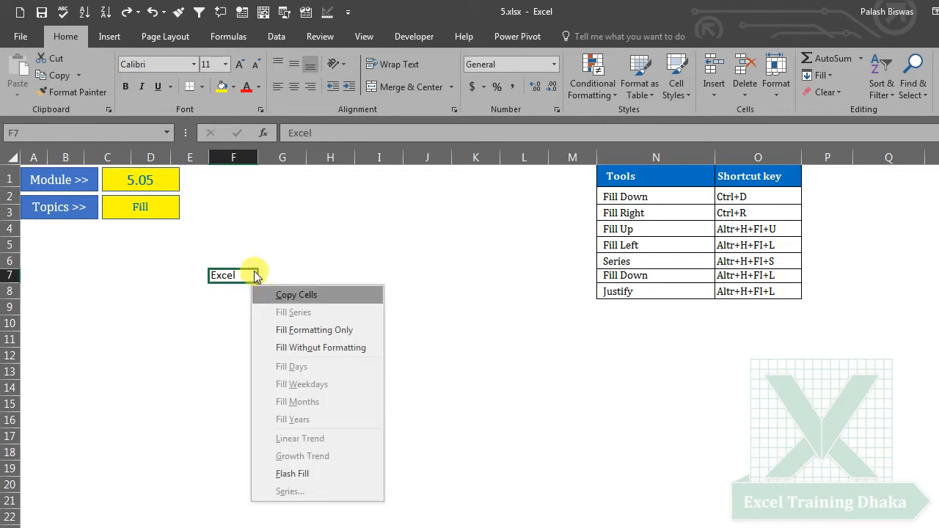
left_click(237, 274)
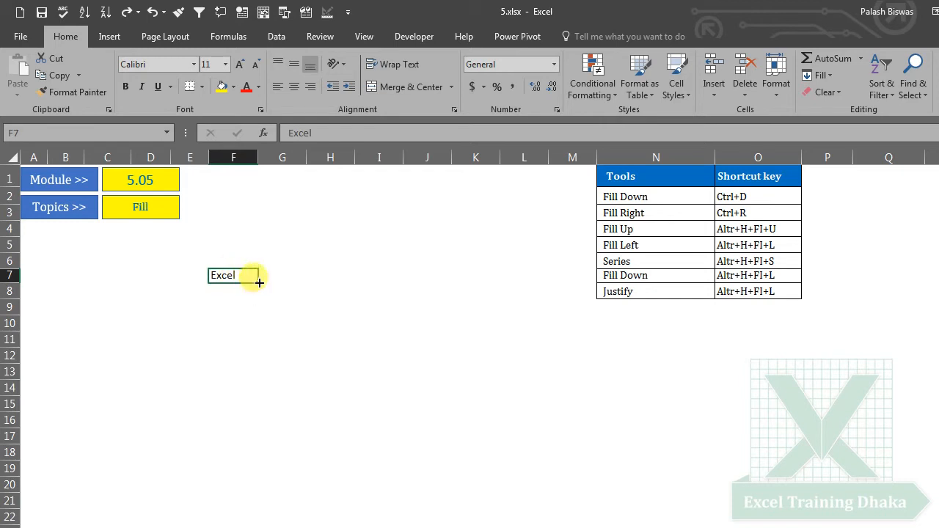
Fill the text in F7 down to F18 with the fill handle, and undo the fill.
left_click_drag(259, 281, 248, 461)
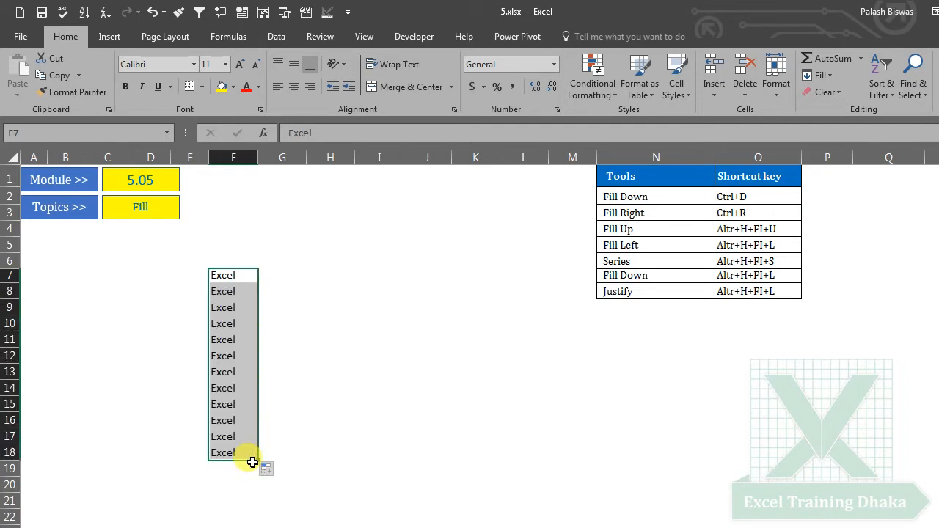
left_click(151, 12)
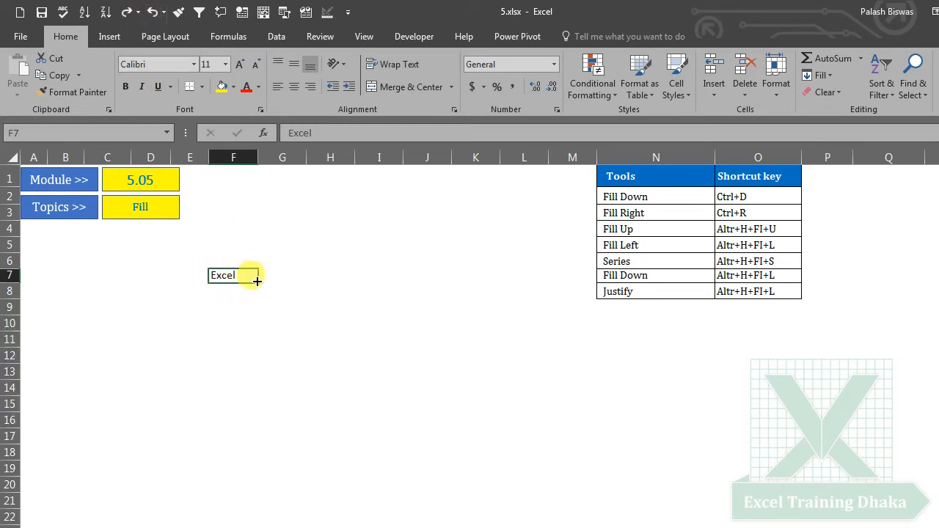
Extend F7 down to F17 using the fill handle's Copy Cells option, and undo the copy.
left_click_drag(258, 281, 253, 455)
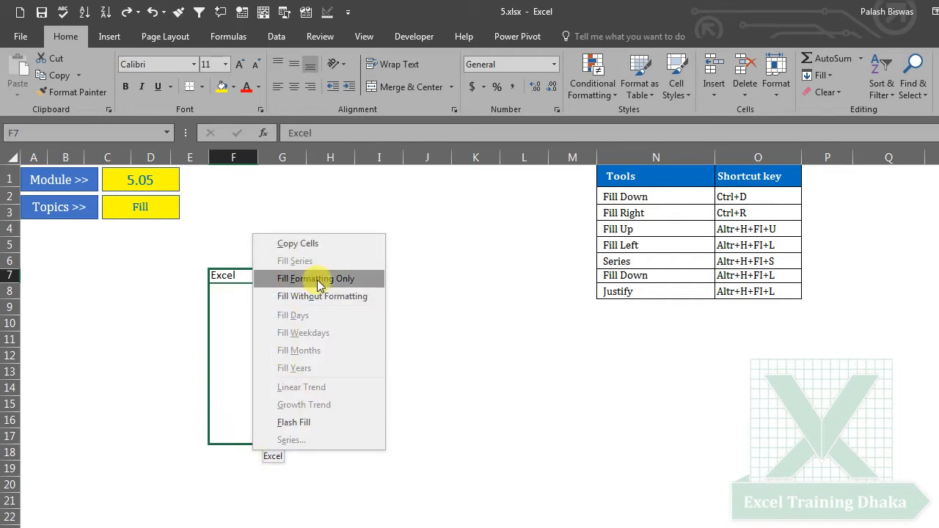
left_click(318, 243)
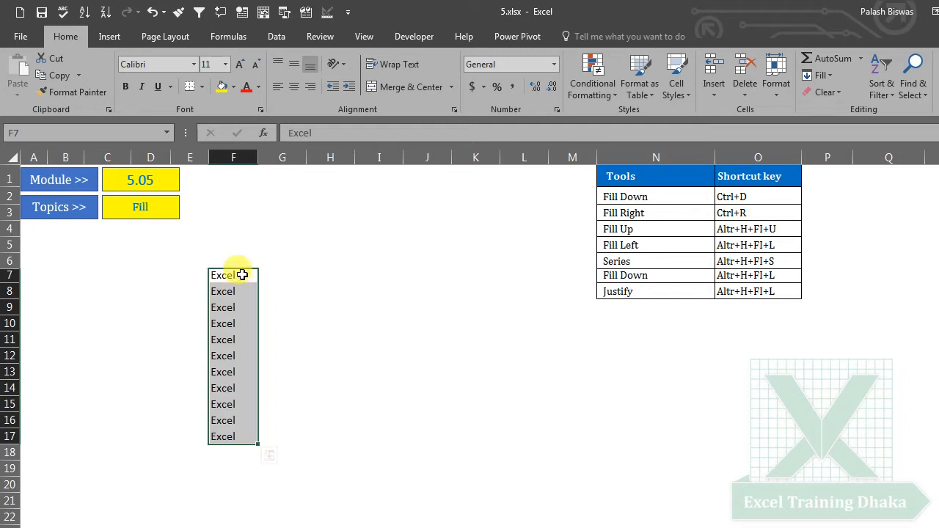
left_click(239, 280)
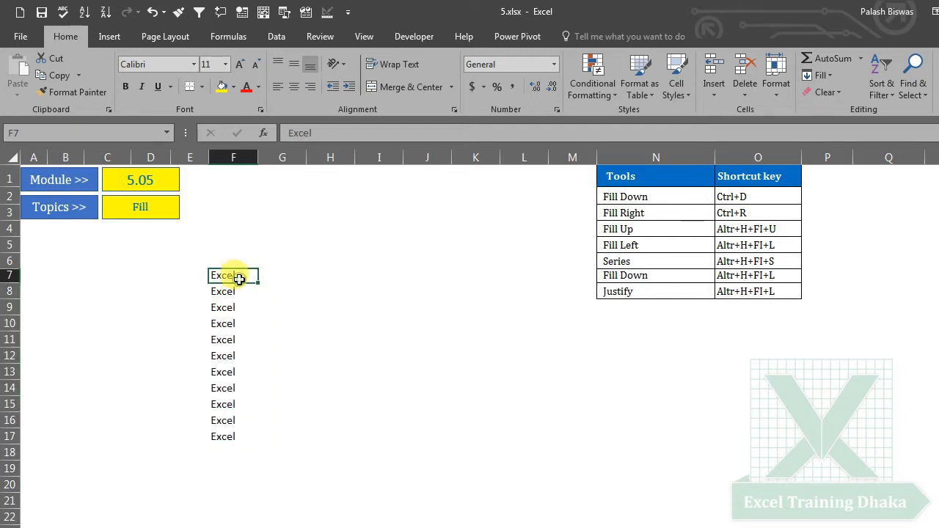
left_click(152, 12)
Fill the text in F7 down to F21 with the fill handle.
left_click_drag(257, 284, 254, 491)
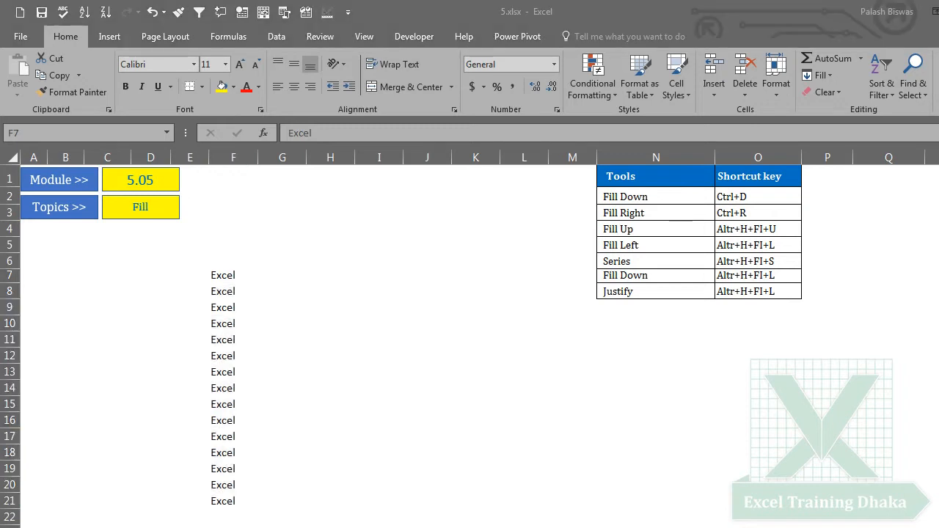
left_click(586, 440)
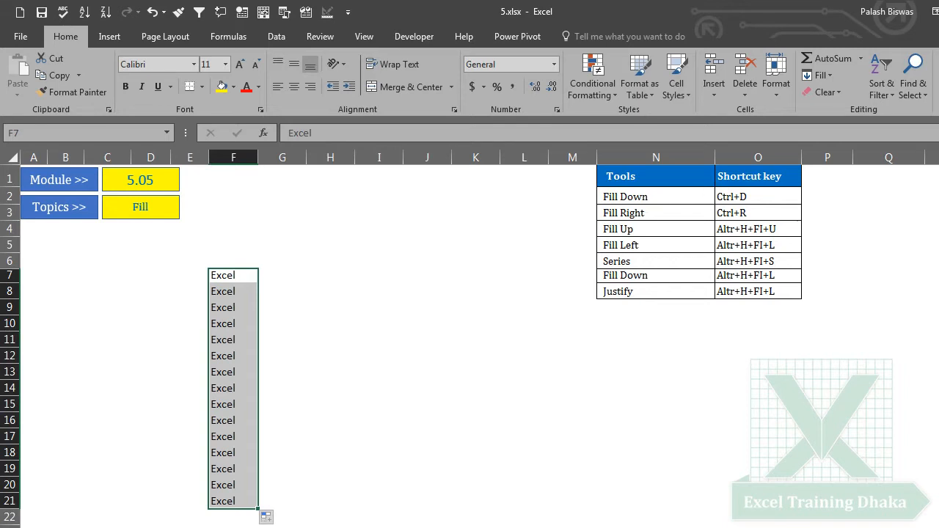
Switch to the module 5.05a worksheet and select the Leaner Trend starting value in B7.
key("ctrl+Page_Down")
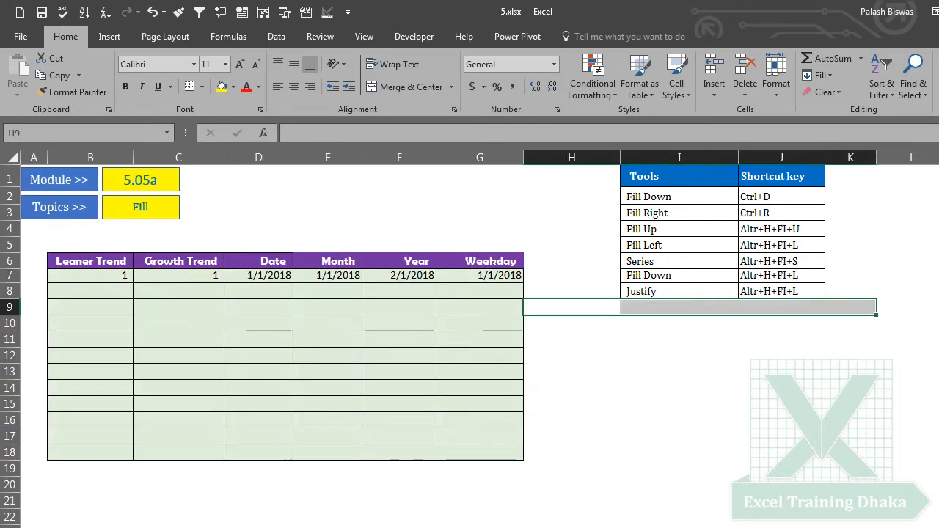
left_click(205, 305)
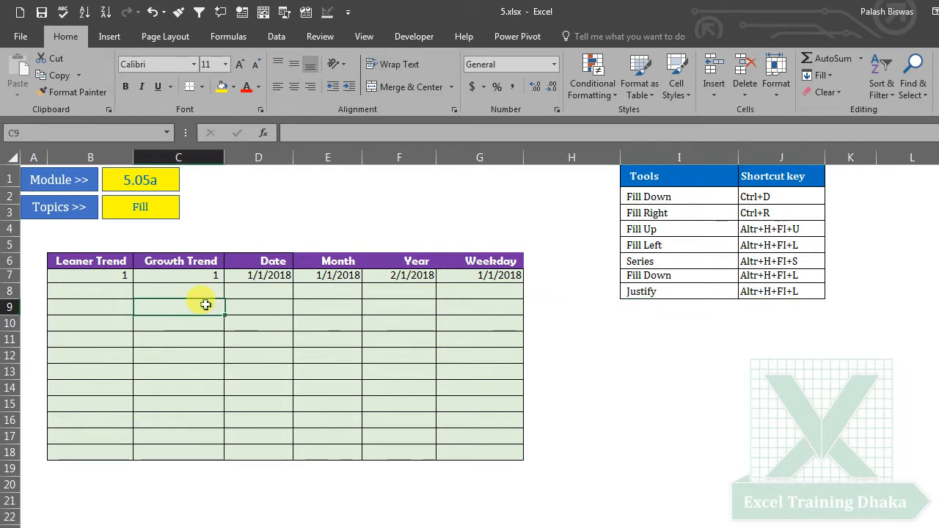
left_click(110, 276)
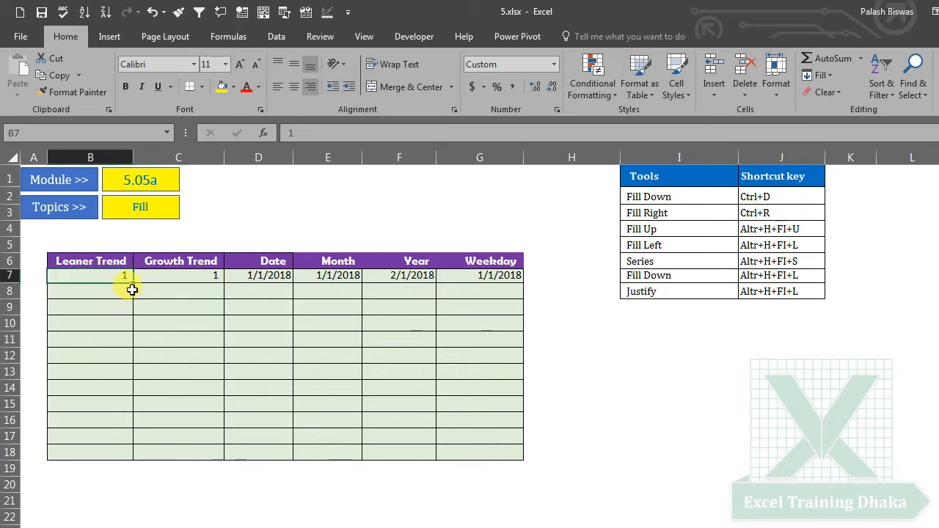
mouse_move(134, 283)
left_mouse_down()
mouse_move(135, 456)
mouse_move(130, 277)
left_mouse_up()
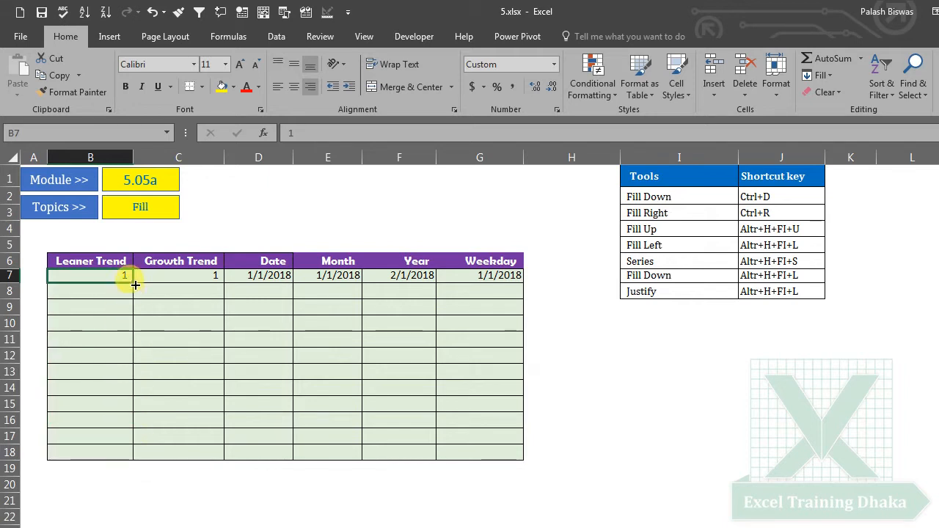
left_click(75, 291)
left_click(92, 308)
left_click(95, 323)
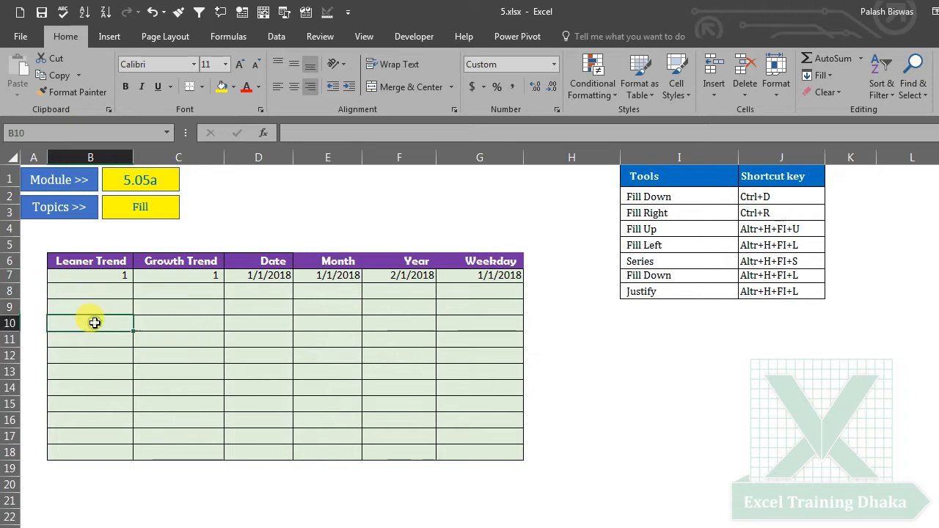
left_click(117, 276)
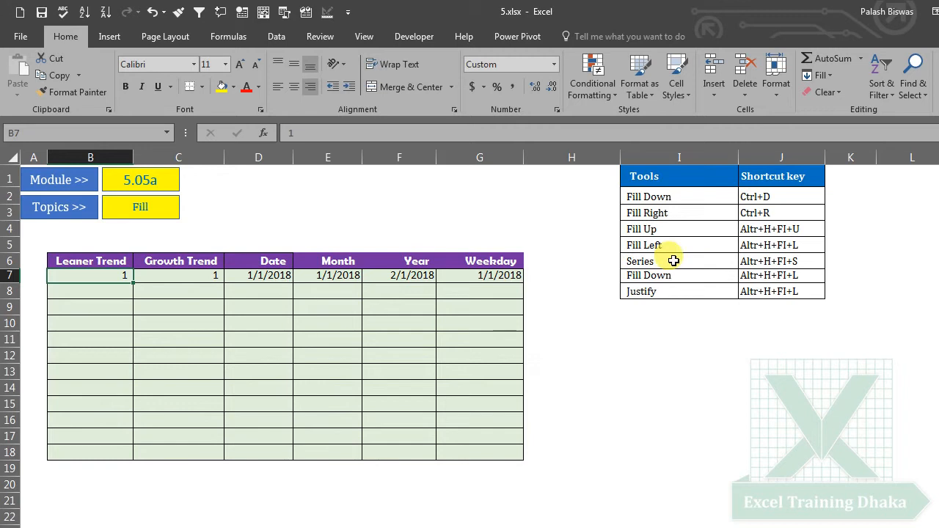
left_click(822, 75)
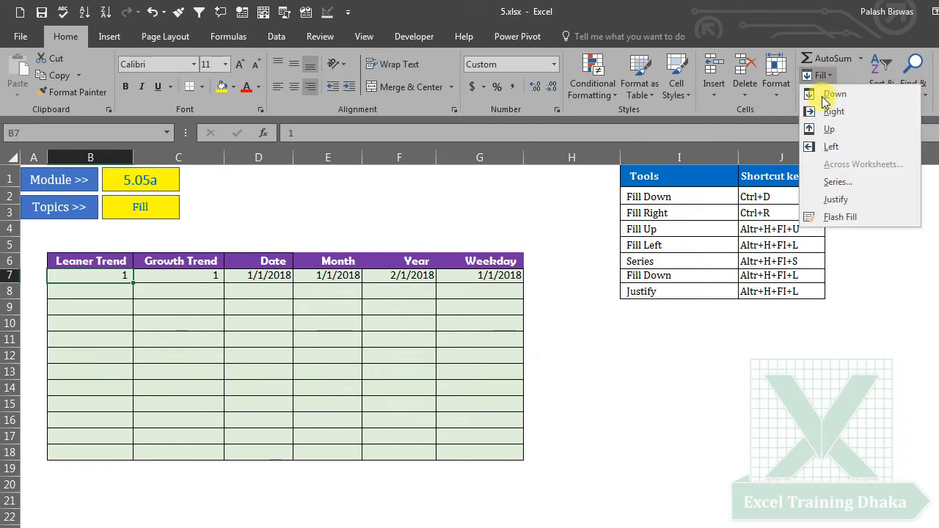
left_click(246, 314)
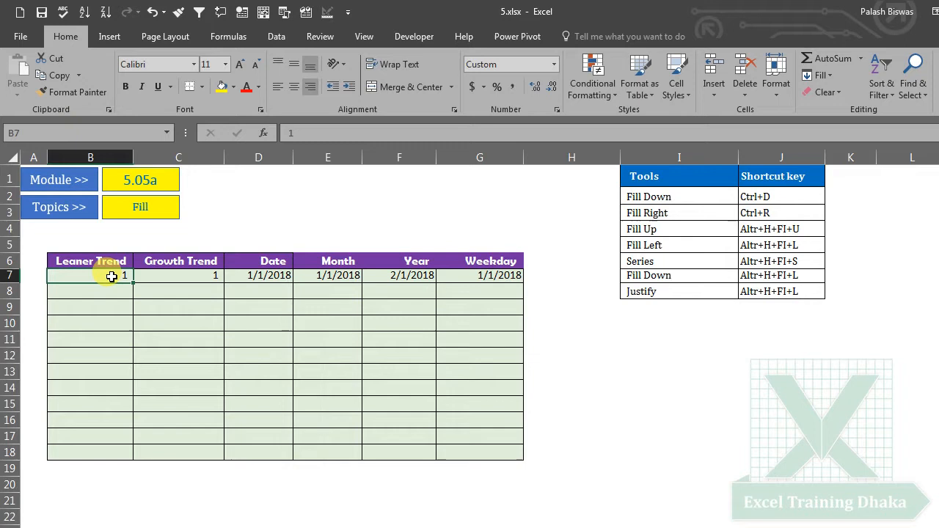
mouse_move(114, 275)
left_mouse_down()
mouse_move(109, 427)
mouse_move(99, 272)
left_mouse_up()
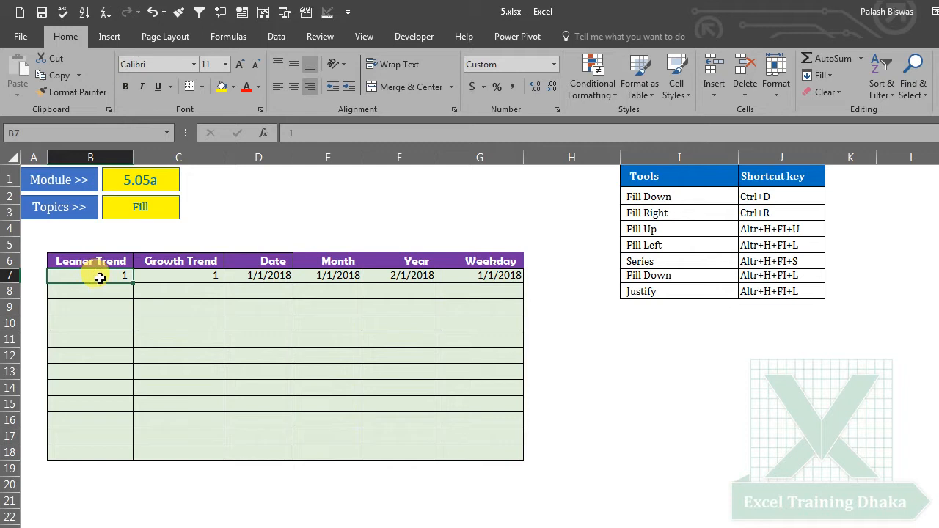
Fill a linear series in columns from B7 under Leaner Trend, with step value 3 and stop value 34.
left_click(829, 75)
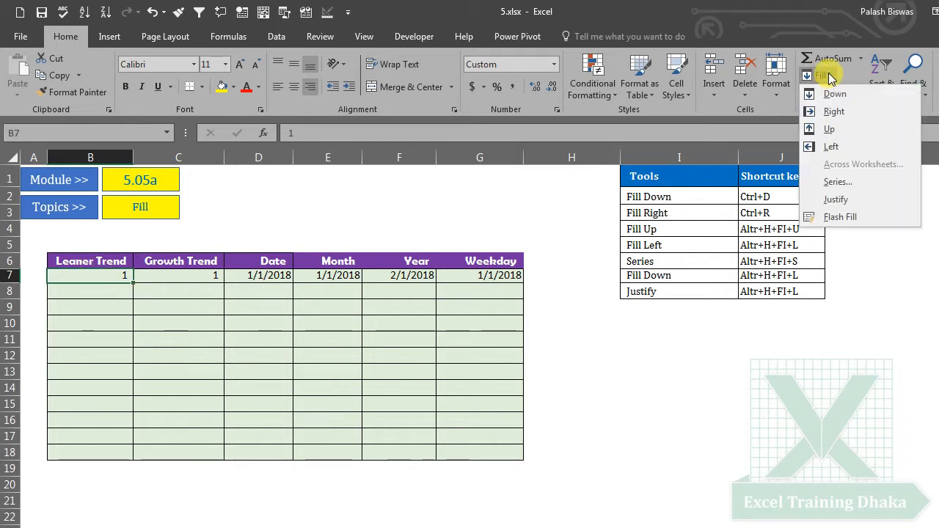
left_click(836, 183)
left_click_drag(510, 151, 392, 257)
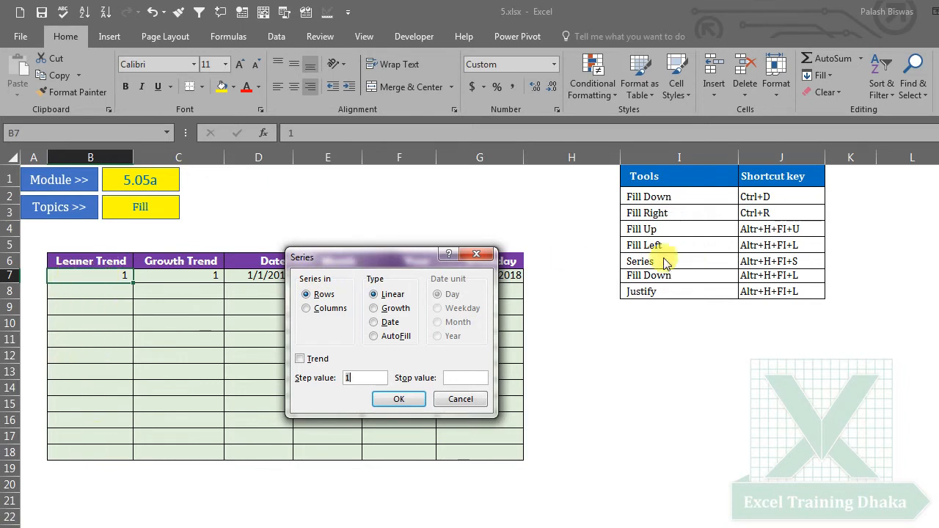
left_click(307, 309)
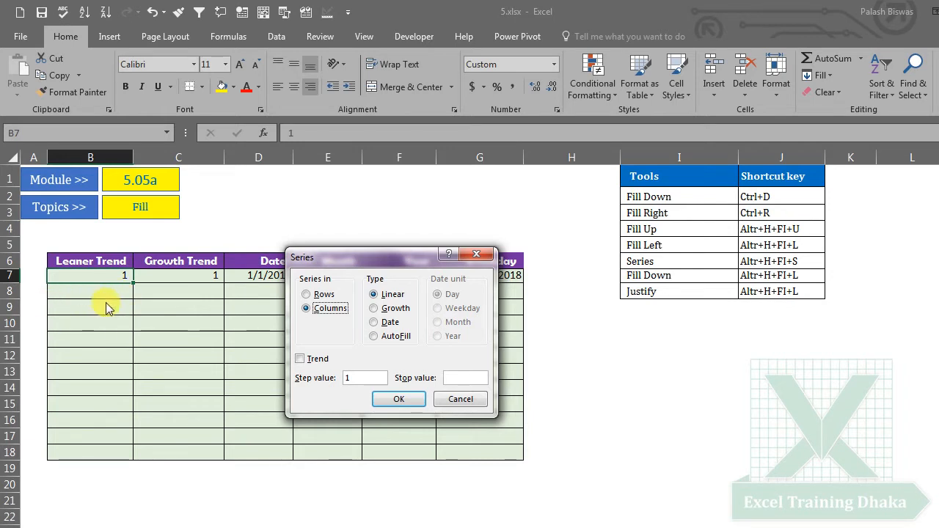
double_click(362, 377)
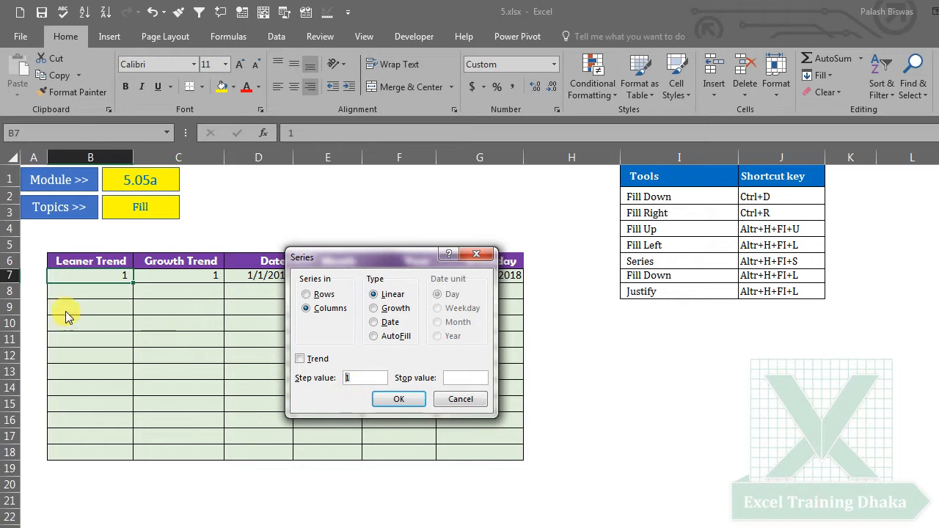
type("3")
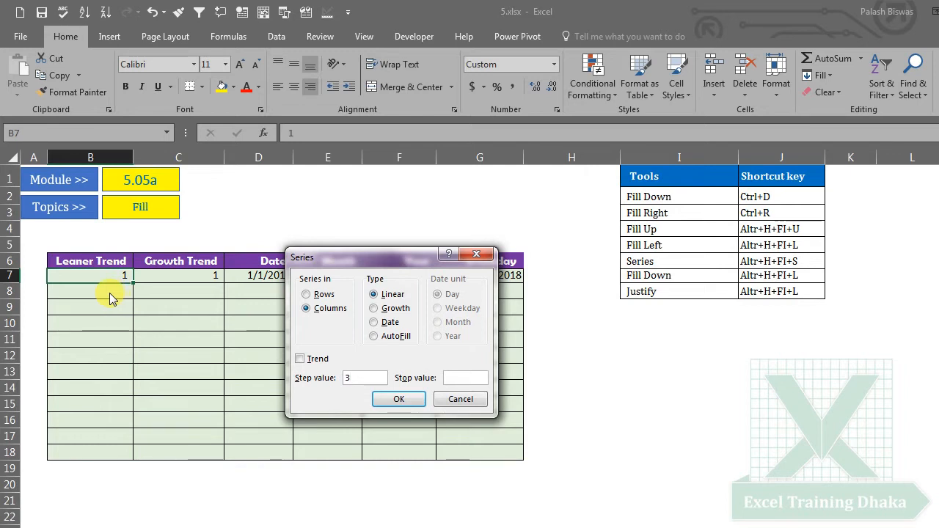
left_click(464, 378)
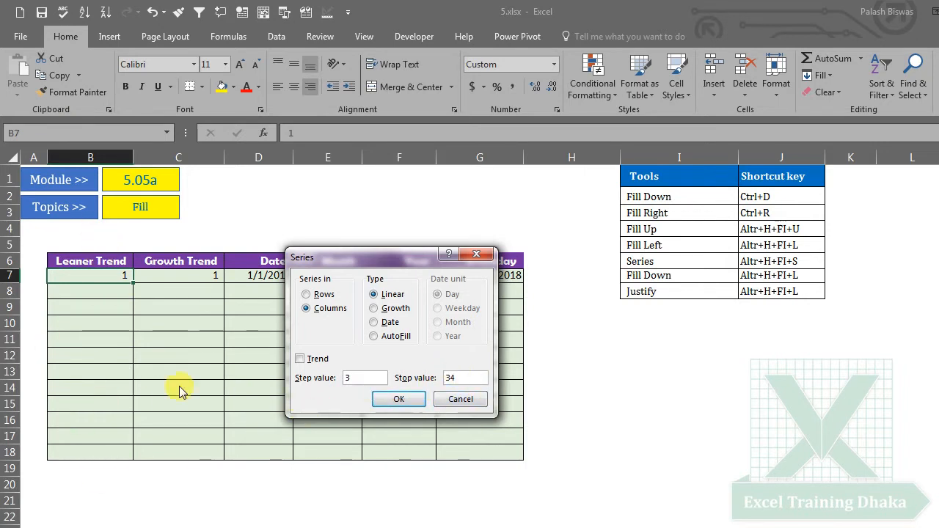
left_click(390, 399)
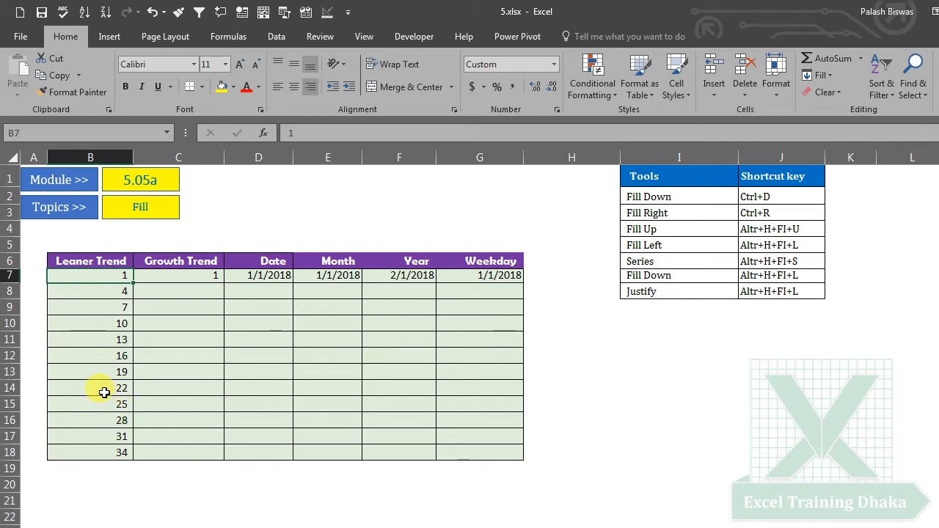
Fill a growth series in columns from C7 under Growth Trend, with step value 3 and stop value 200000.
left_click(176, 278)
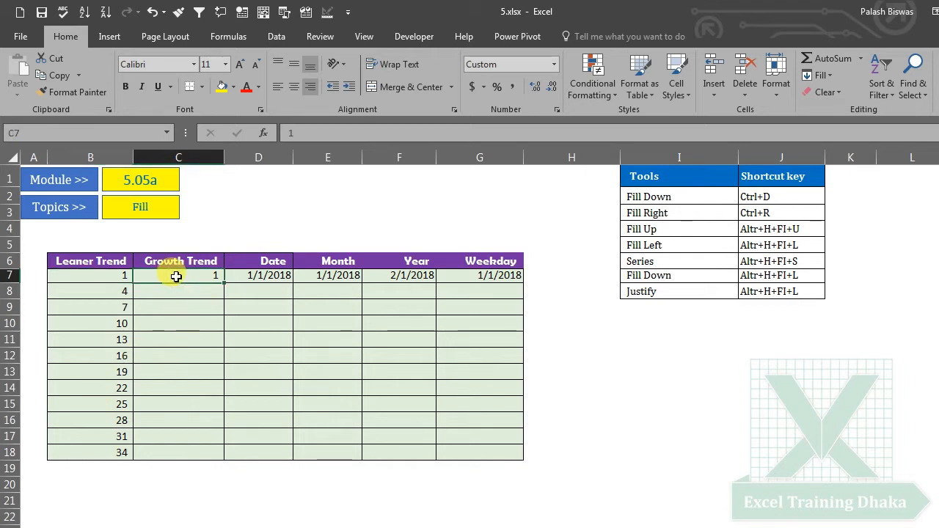
left_click(831, 76)
left_click(838, 182)
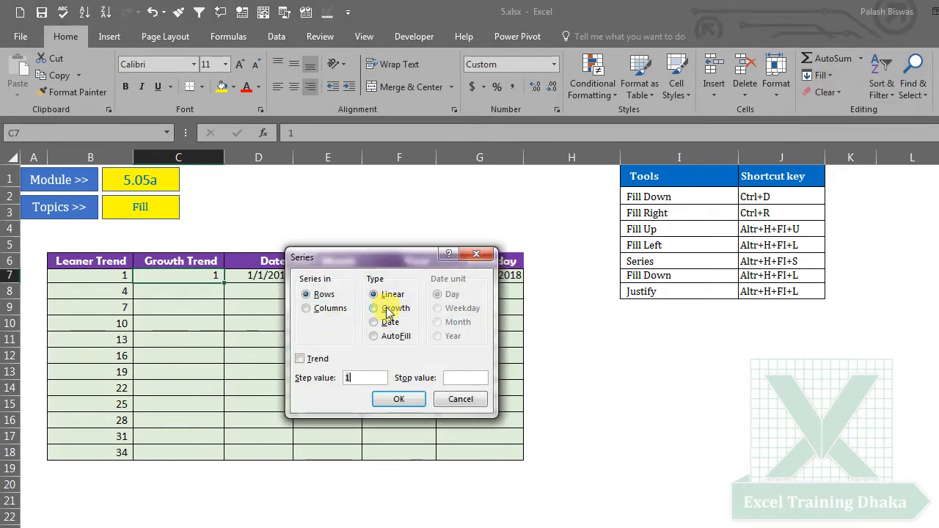
left_click(306, 309)
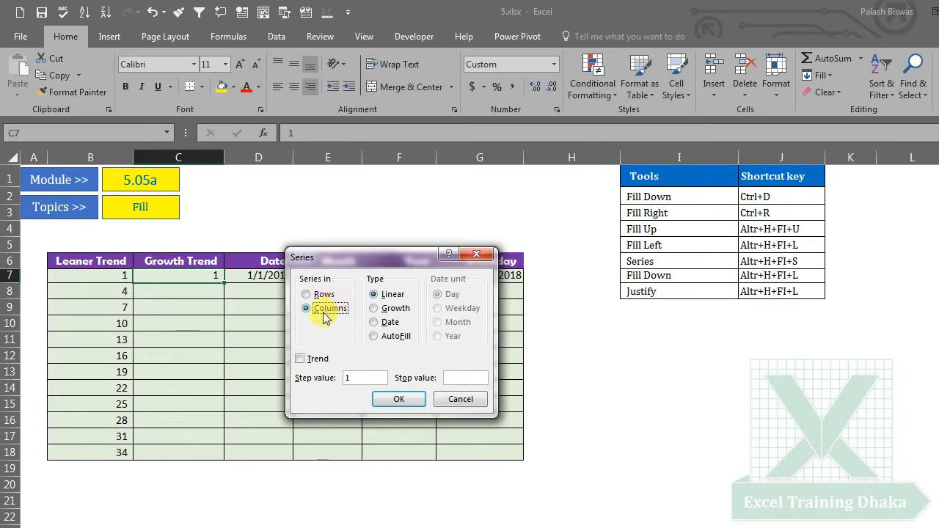
left_click(376, 309)
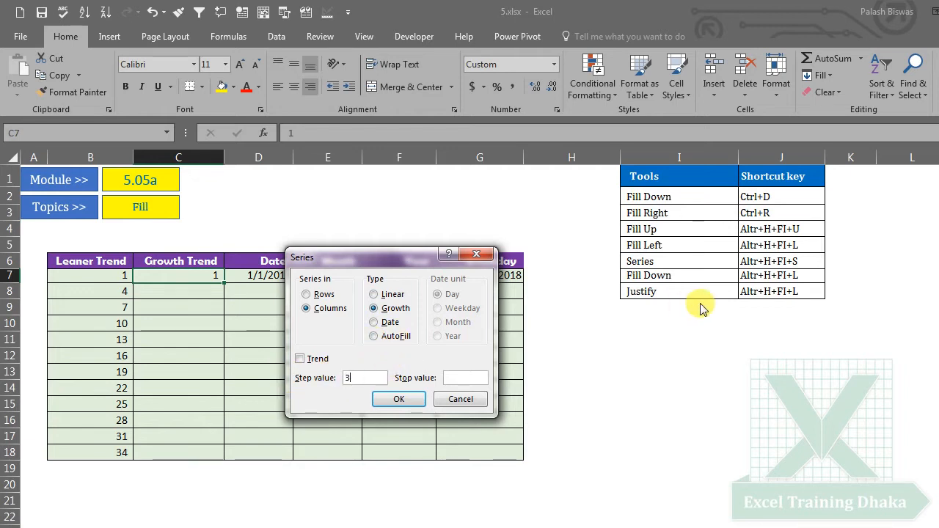
left_click(456, 377)
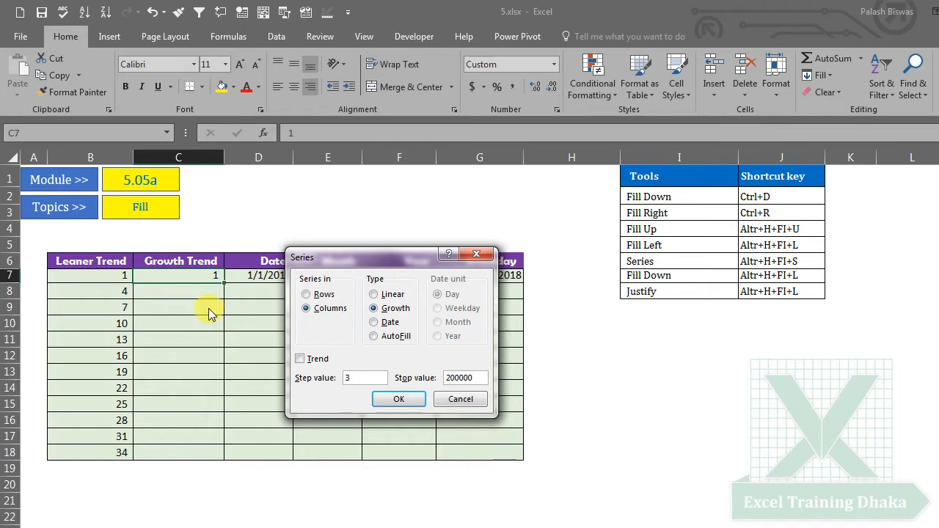
left_click(398, 402)
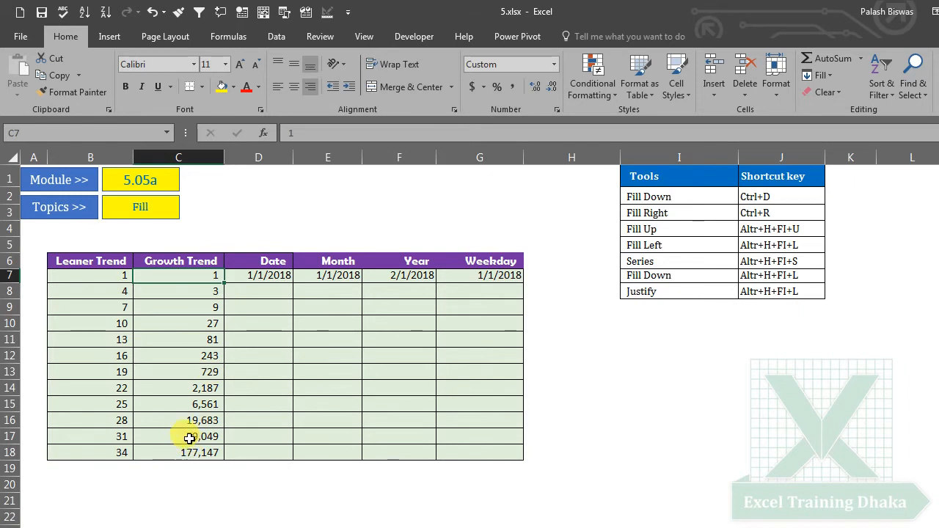
left_click(281, 386)
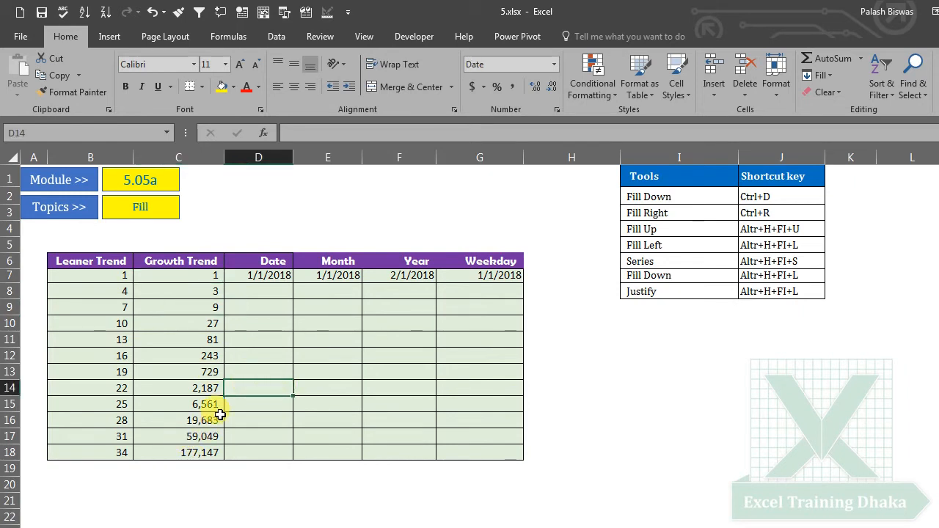
Try filling the date in D7 down to D18 with the fill handle, and undo the fill.
left_click(257, 273)
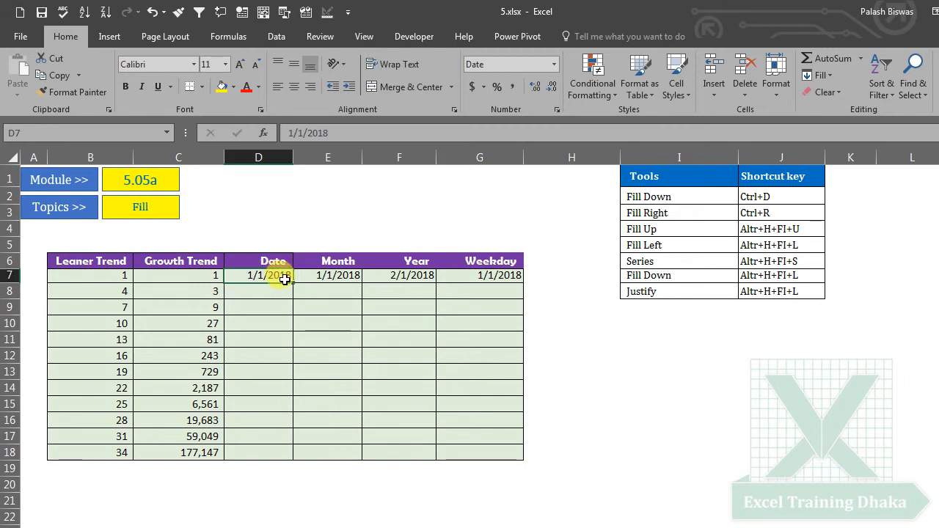
left_click_drag(292, 282, 279, 460)
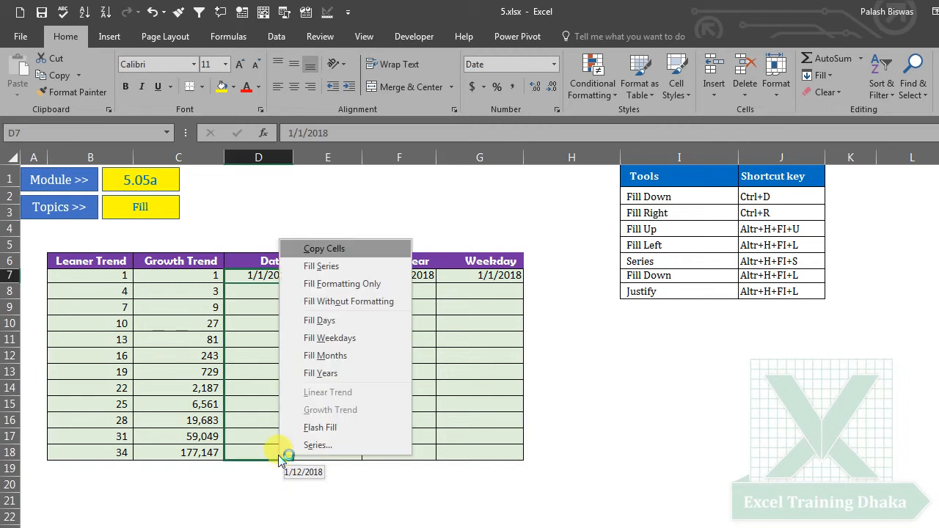
left_click(460, 352)
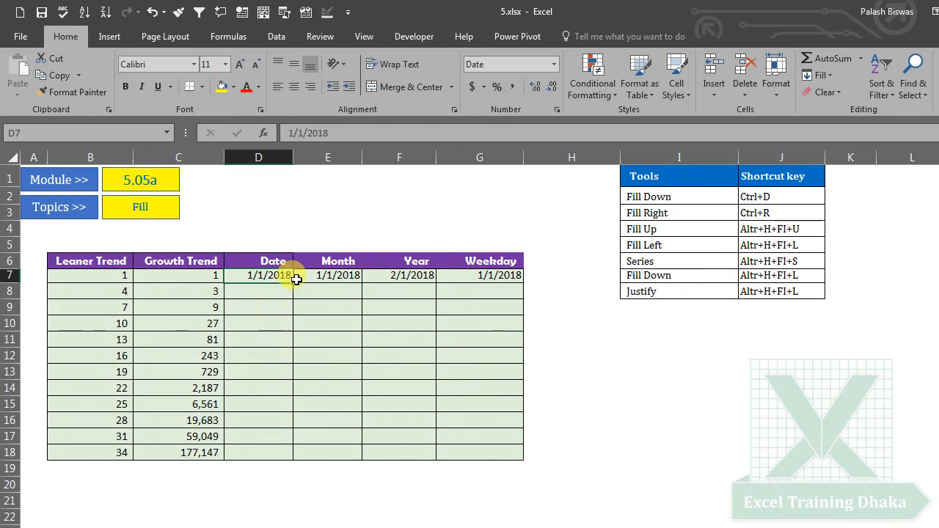
left_click_drag(294, 287, 281, 445)
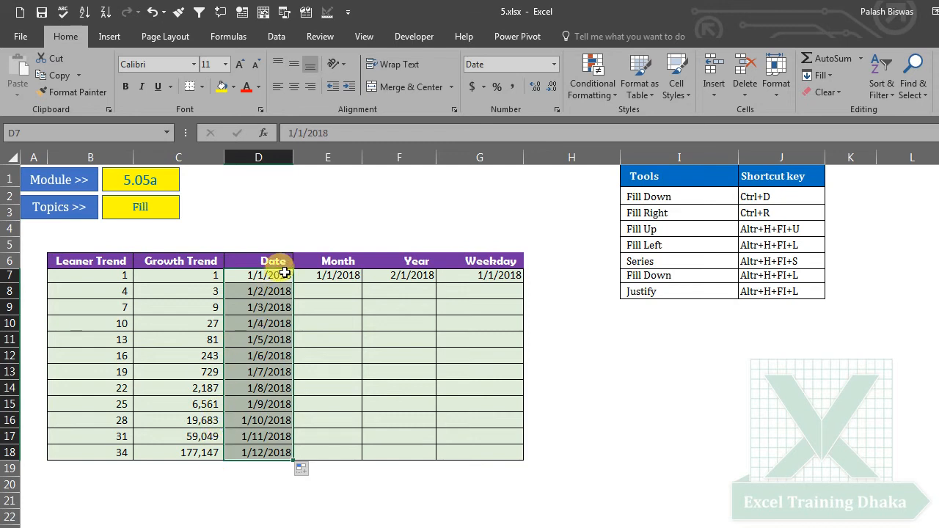
left_click(151, 13)
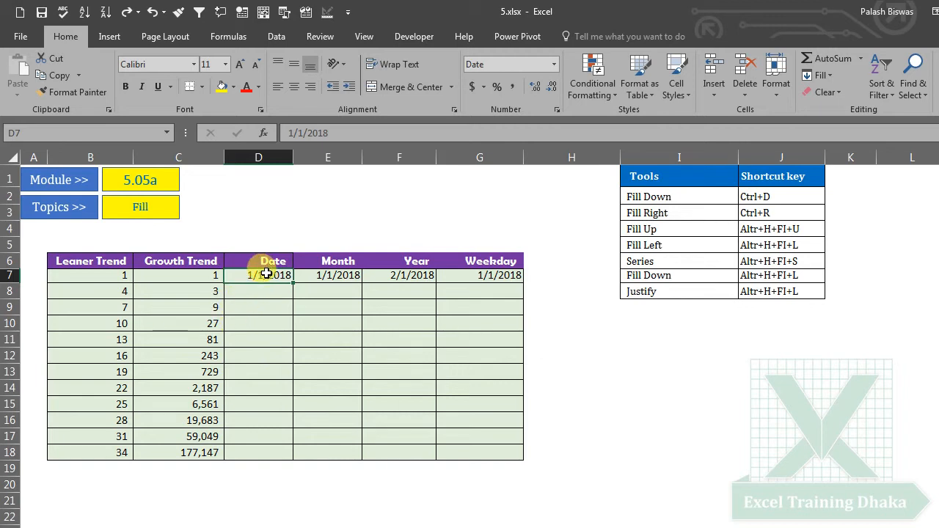
Fill a date series by day in columns from D7 under Date, with step value 1 and stop value 1/12/2018.
left_click(829, 76)
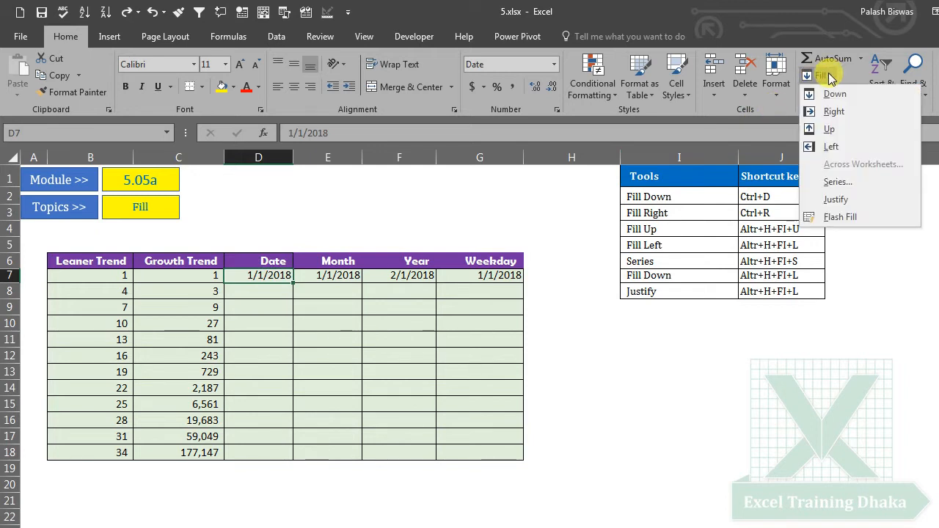
left_click(852, 181)
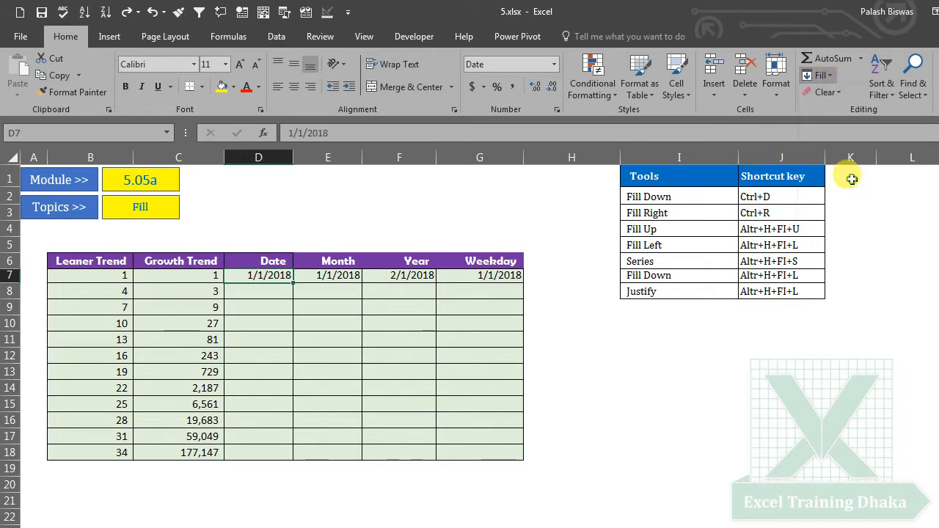
left_click_drag(440, 250, 609, 269)
left_click(507, 323)
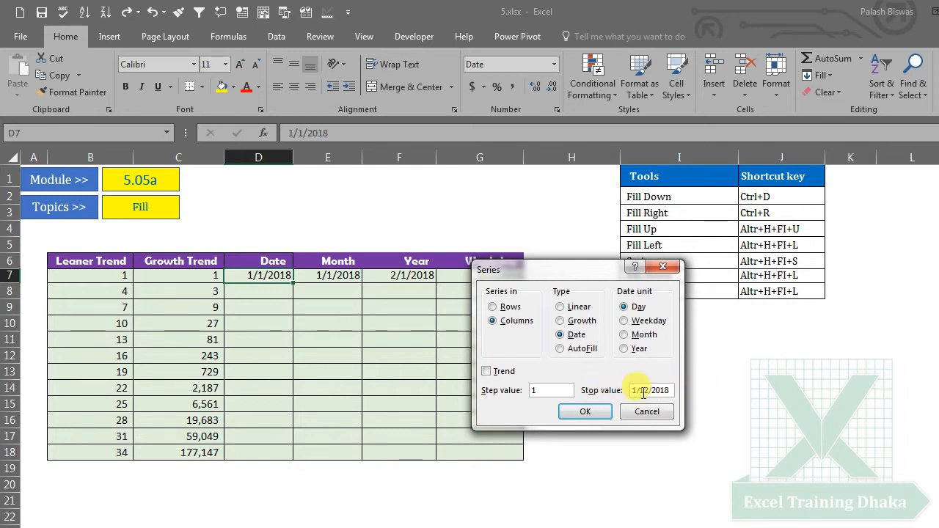
left_click(585, 413)
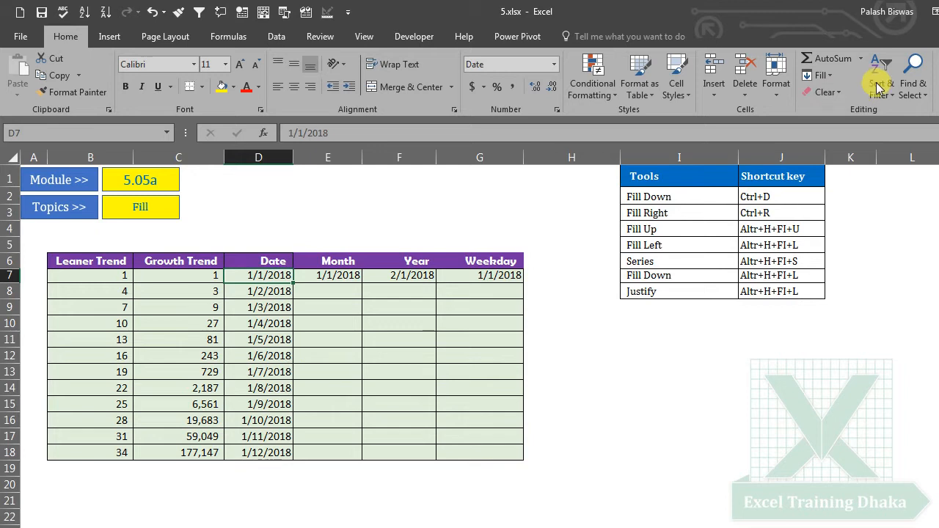
left_click(831, 75)
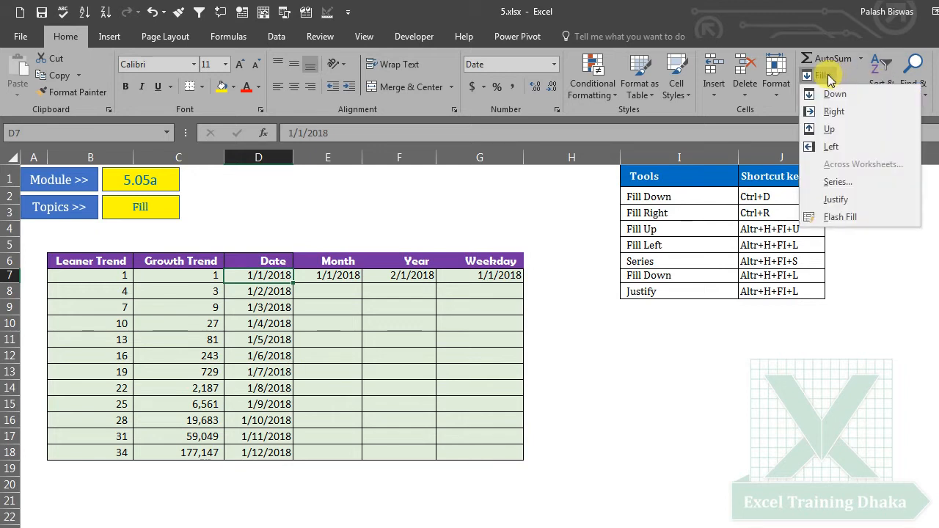
left_click(831, 182)
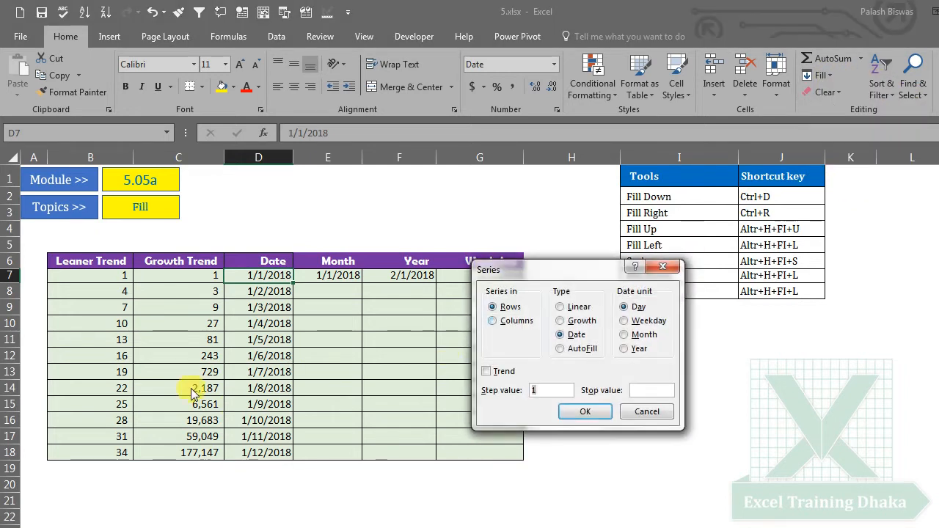
left_click(648, 412)
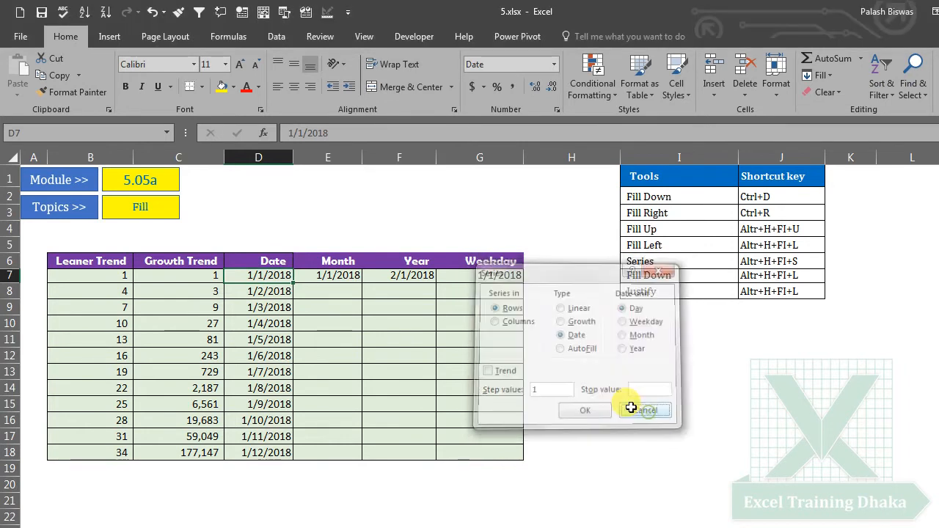
Fill a date series by month in columns from E7 under Month, with step value 1 and stop value 12/1/2018.
left_click(337, 277)
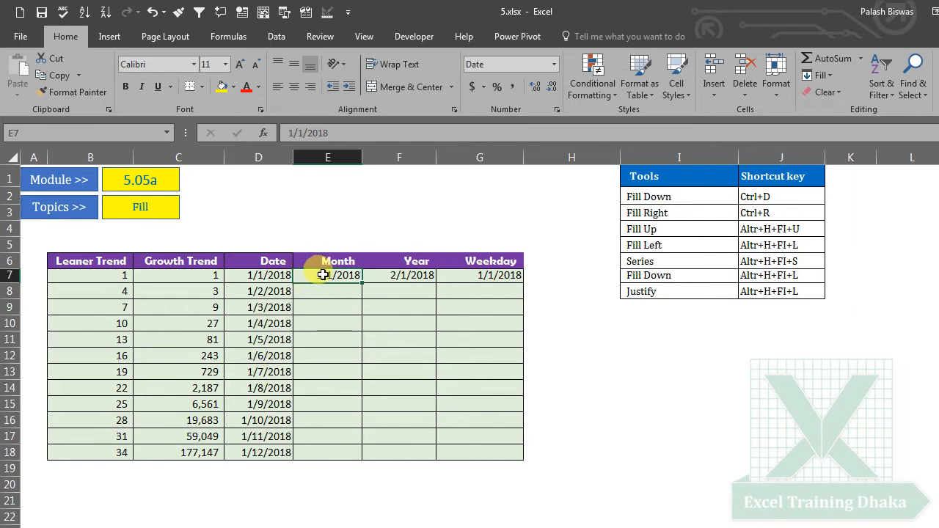
left_click(820, 75)
left_click(836, 182)
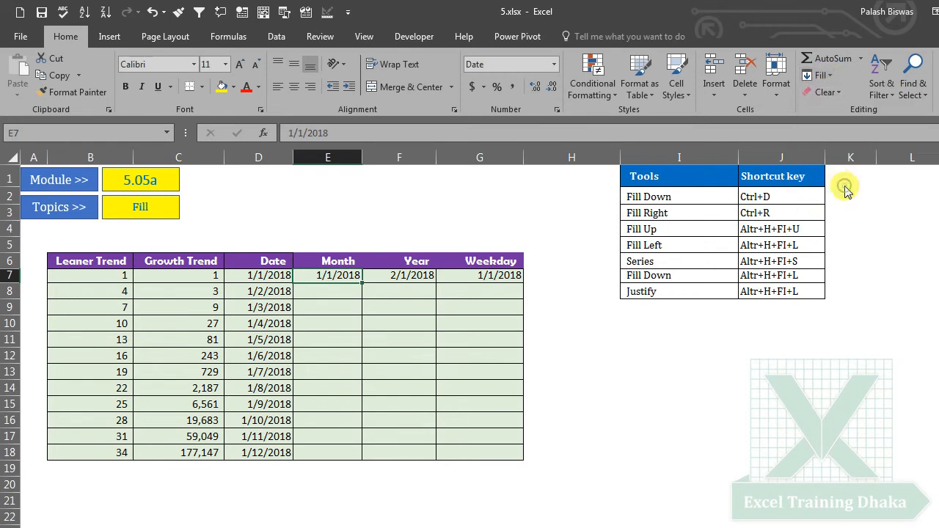
left_click_drag(584, 264, 663, 320)
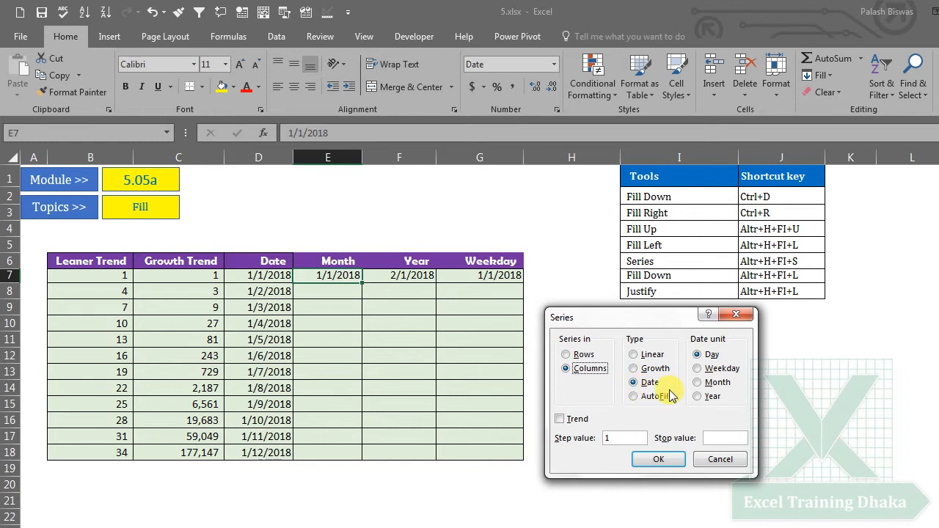
left_click(701, 385)
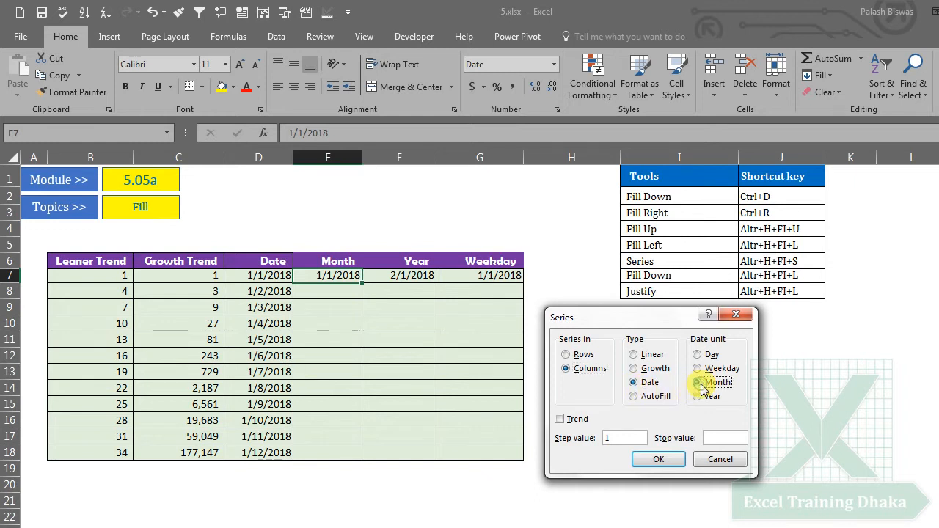
left_click(718, 438)
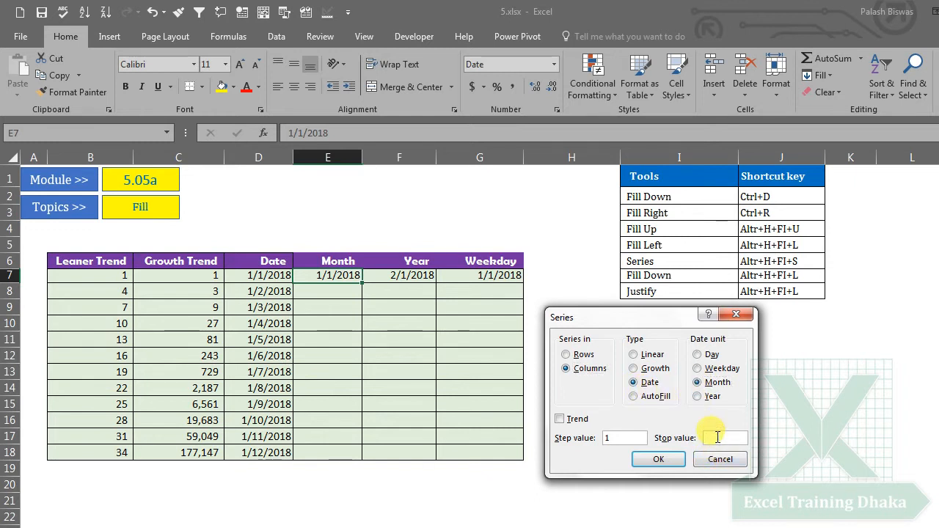
type("1")
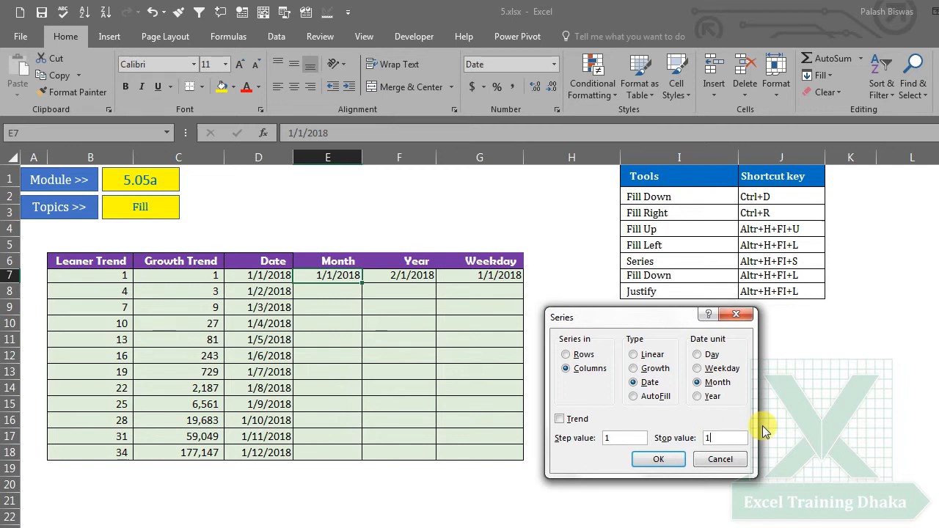
type("2/1/2018")
left_click(658, 461)
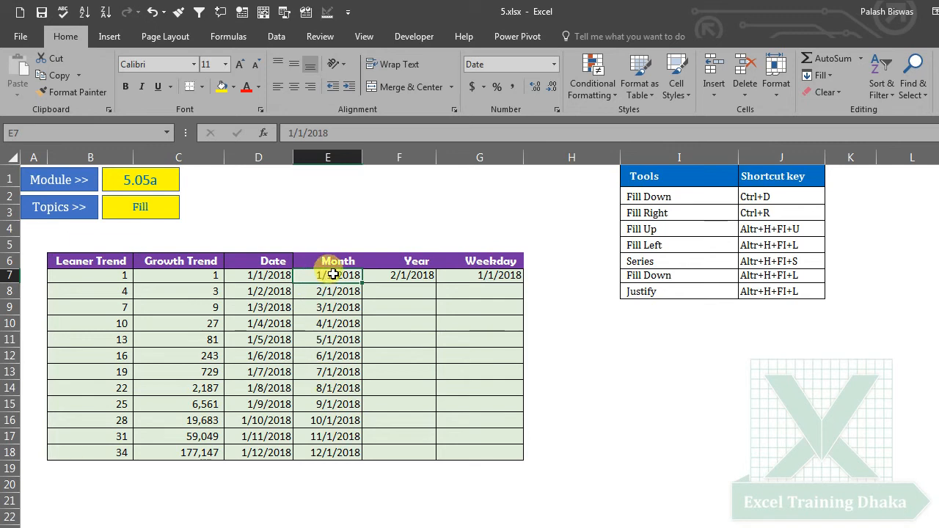
left_click(330, 456)
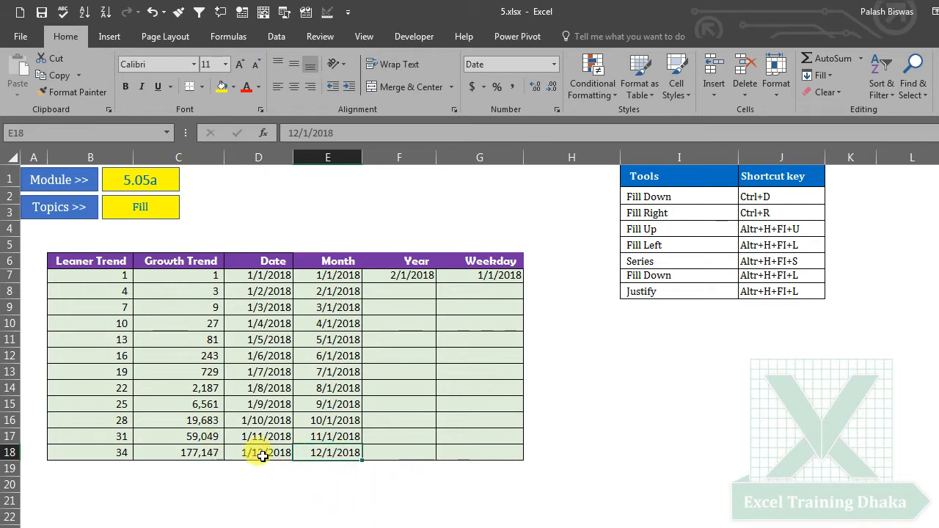
left_click_drag(110, 451, 340, 453)
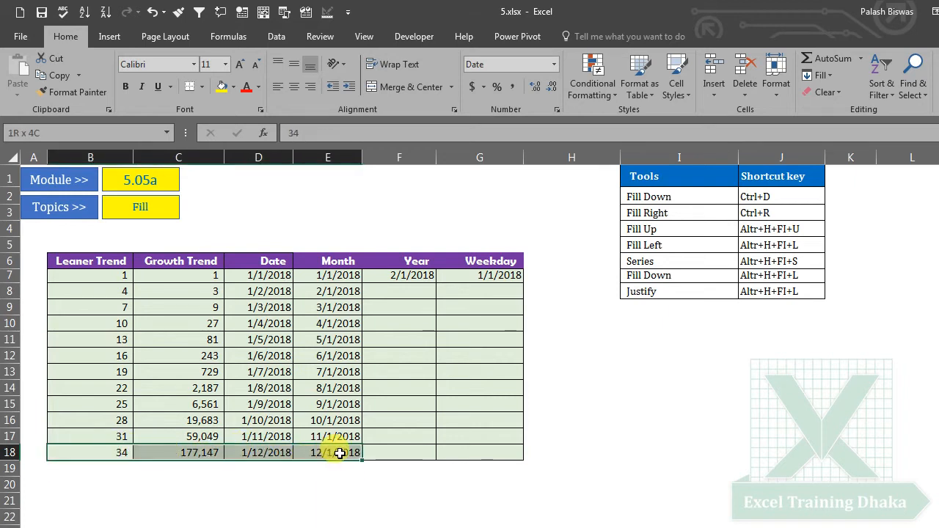
left_click(110, 453)
left_click(339, 453)
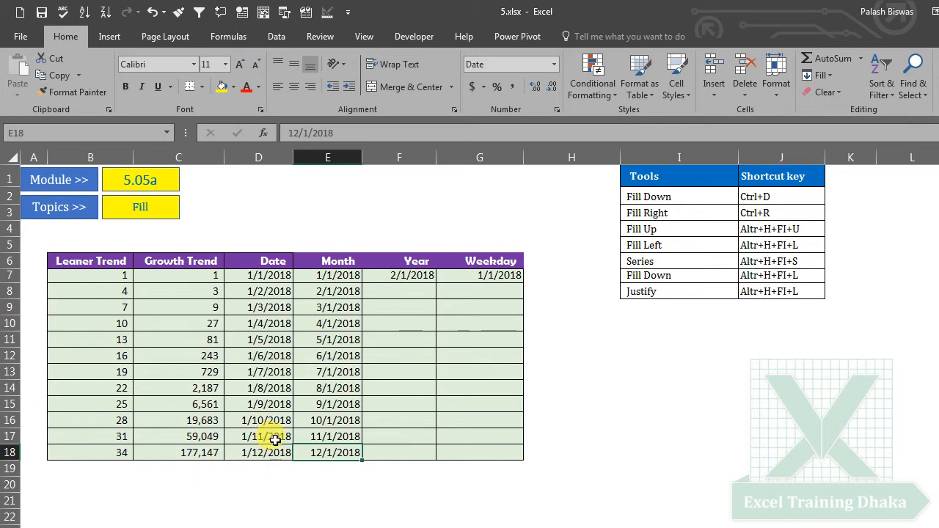
Try a date series by year in columns from F7 with step value 1 and stop value 1/16/2029, and undo it.
left_click(412, 291)
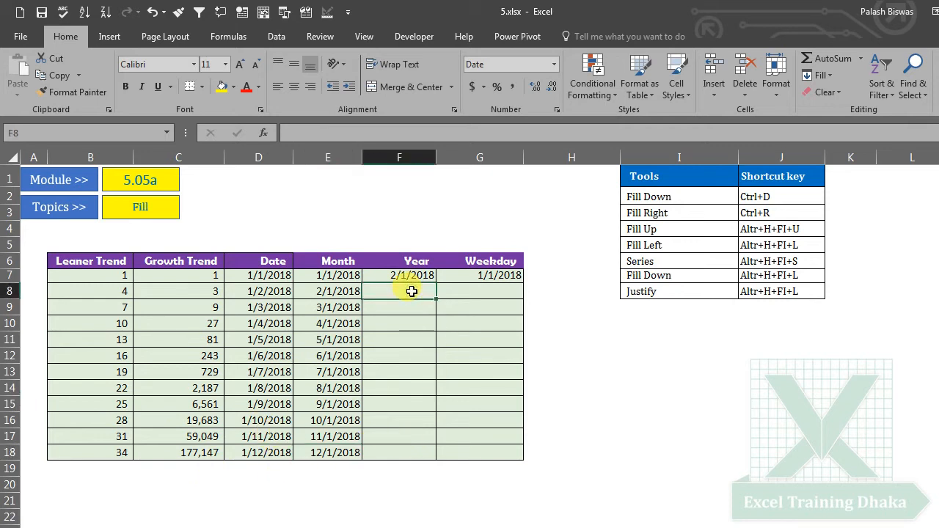
left_click(417, 277)
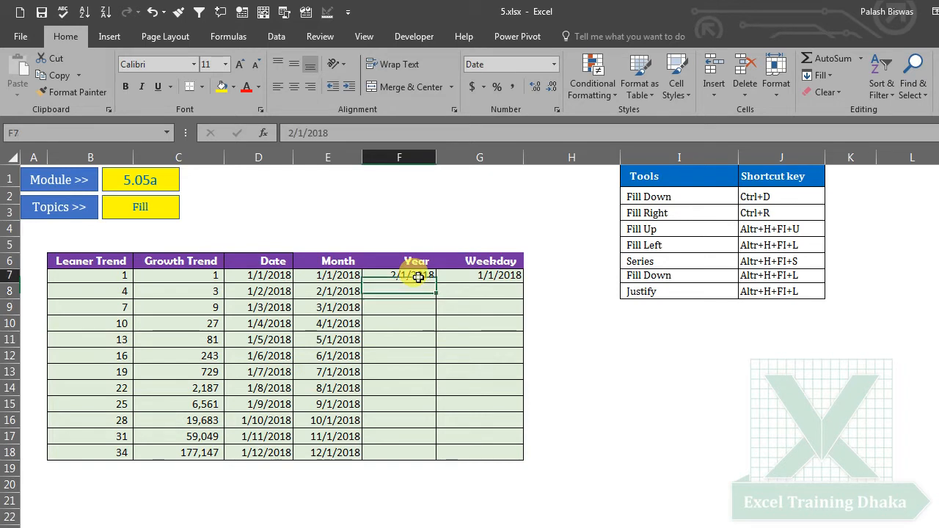
left_click(835, 76)
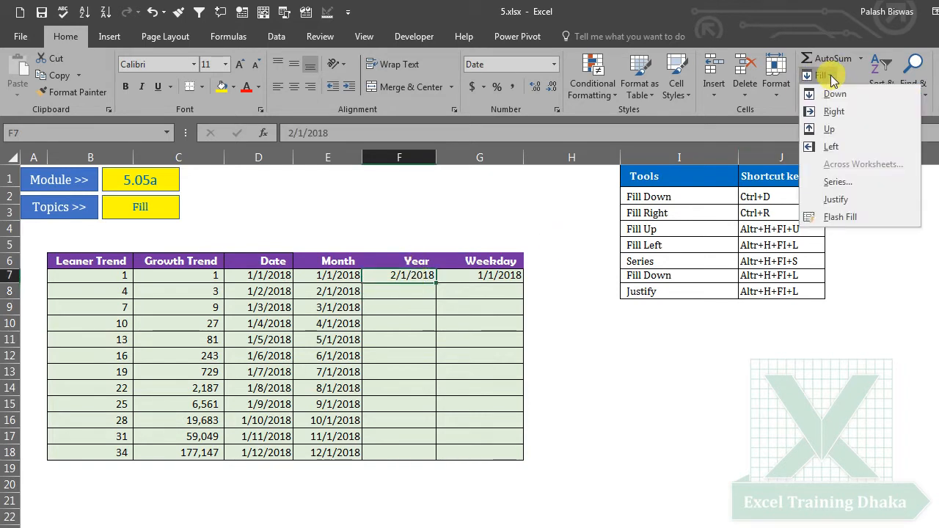
left_click(841, 182)
left_click(567, 368)
left_click(643, 387)
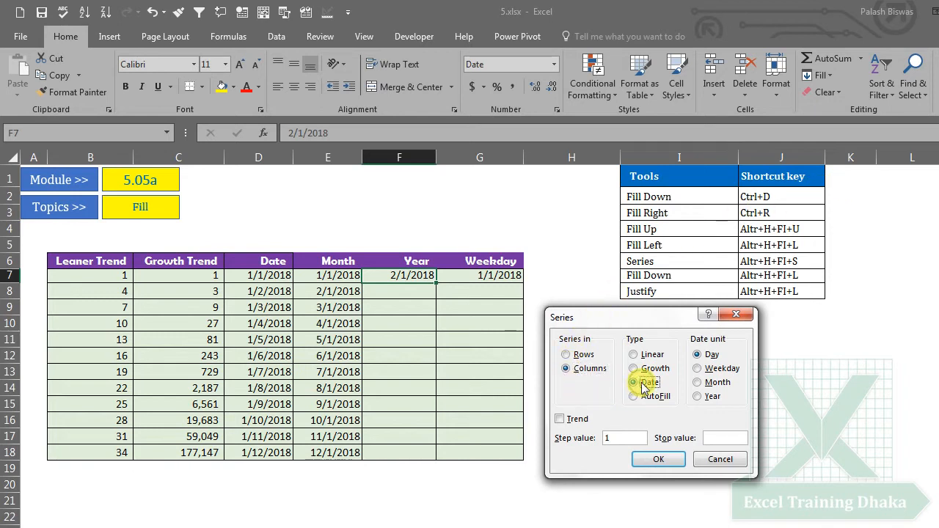
left_click(711, 396)
left_click(723, 439)
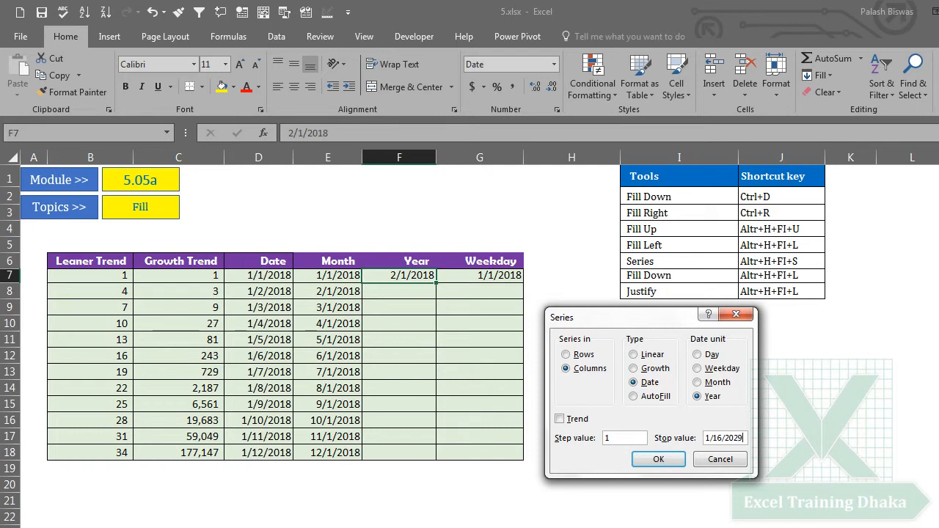
left_click(659, 460)
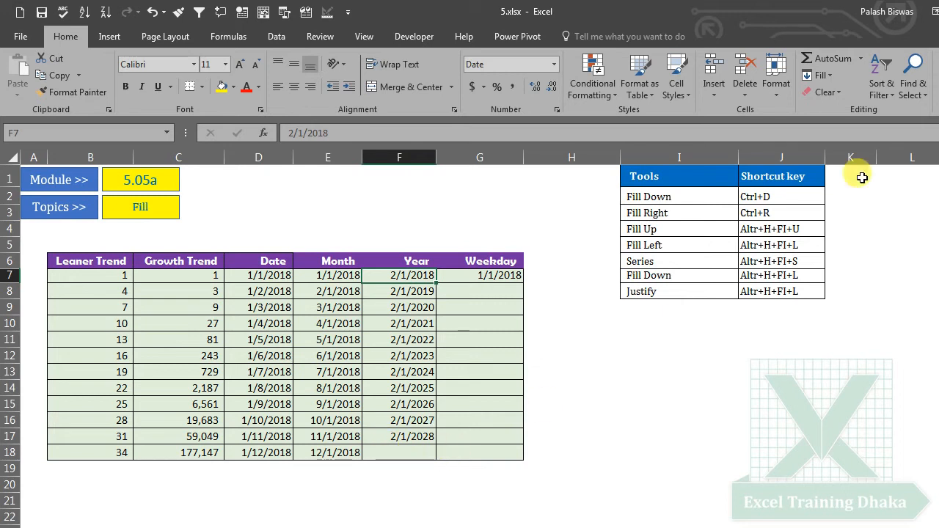
left_click(152, 11)
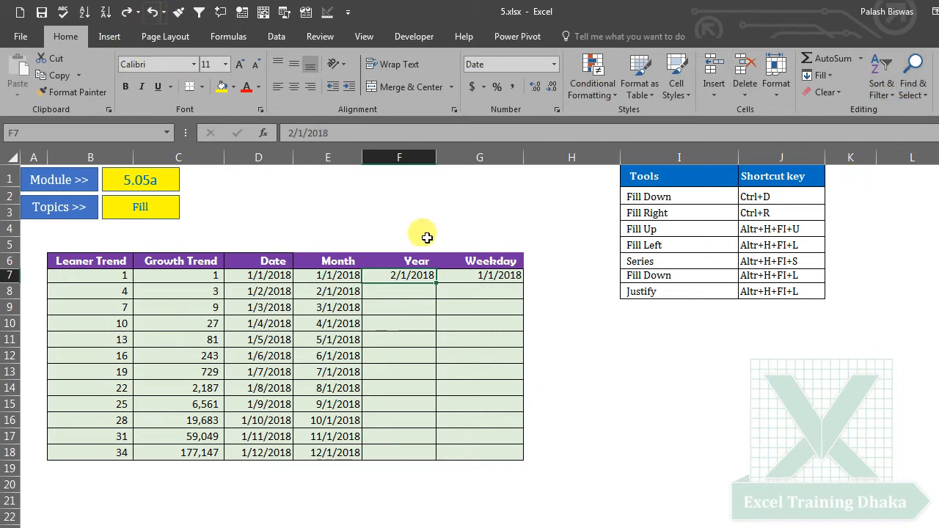
Fill a date series by year in columns from F7 under Year, with step value 1 and stop value 2/1/2030.
left_click(818, 75)
left_click(837, 181)
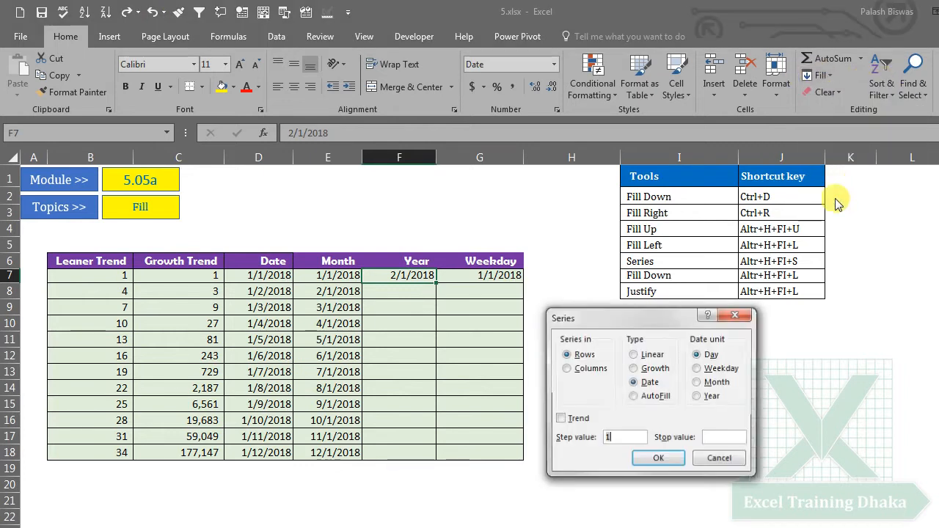
left_click(566, 369)
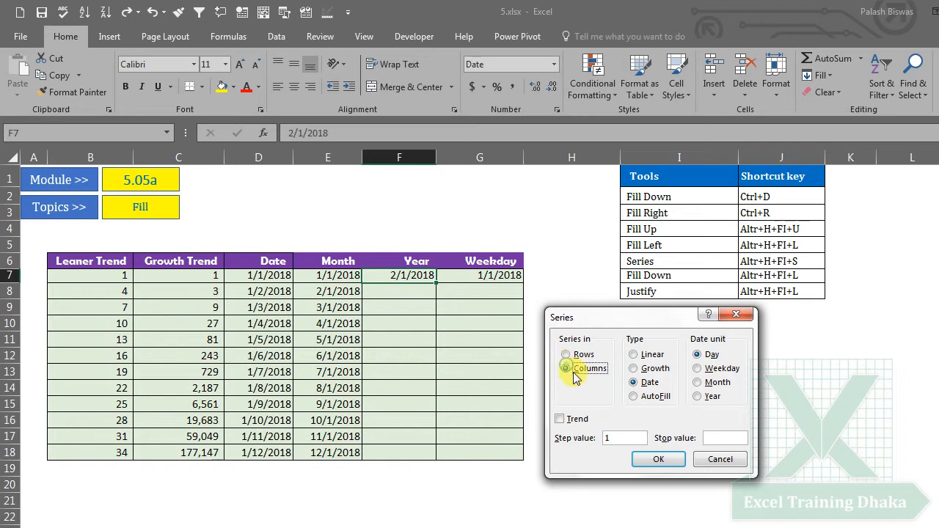
left_click(649, 386)
left_click(701, 397)
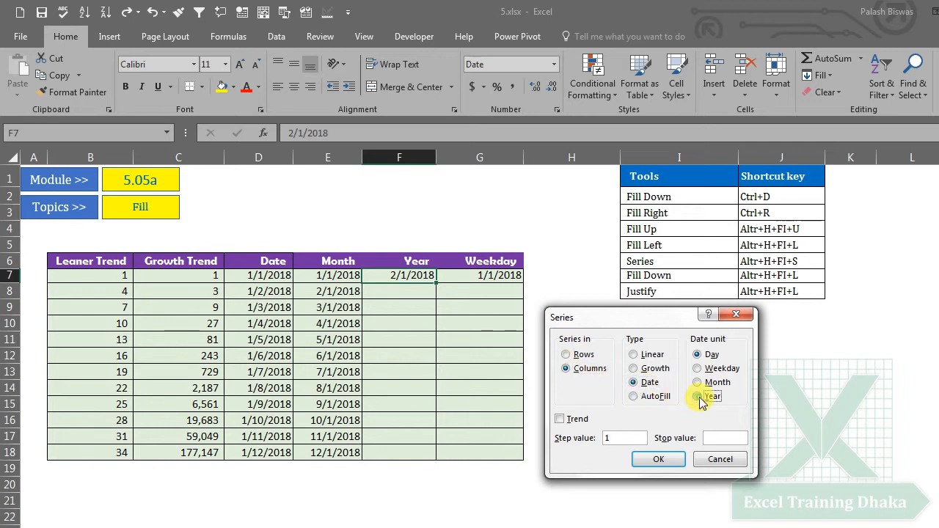
left_click(725, 438)
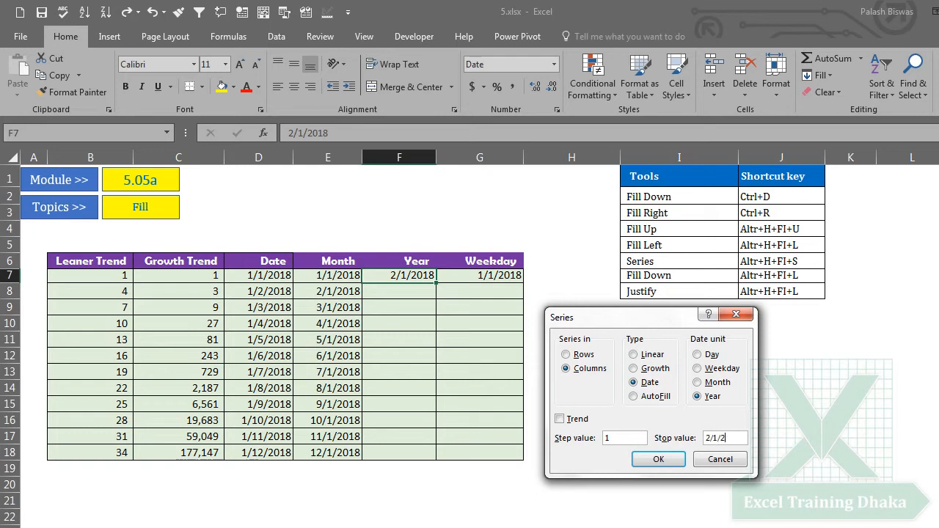
type("2/1/2030")
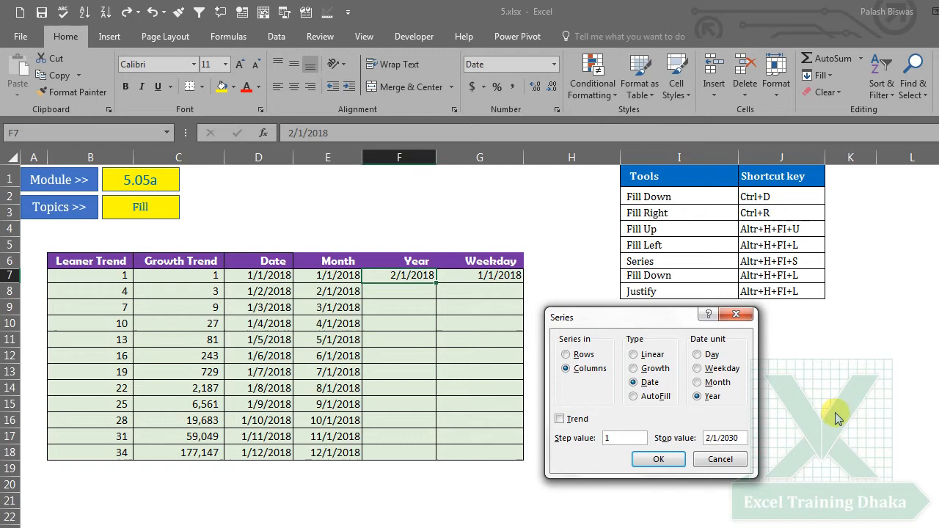
left_click(658, 460)
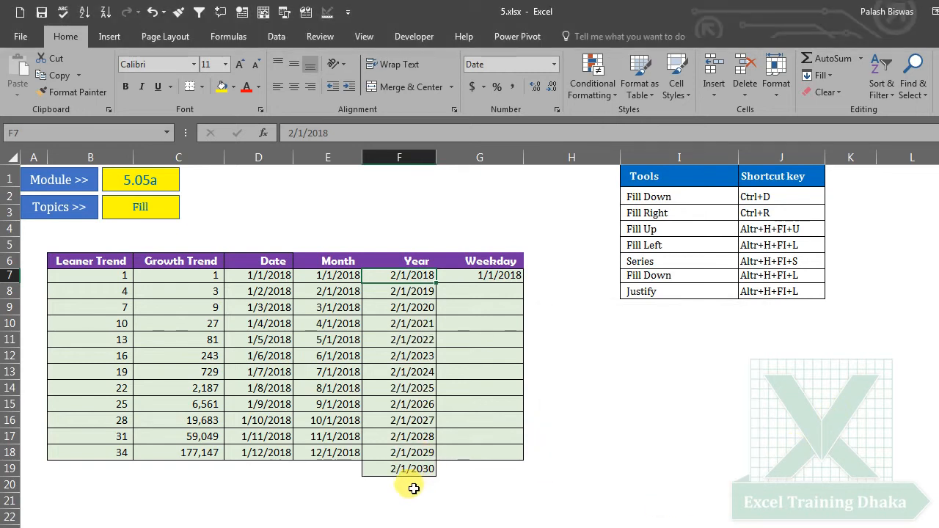
Clear the extra date and formatting in F19 by filling the blank cell G19 leftward over it.
left_click(458, 473)
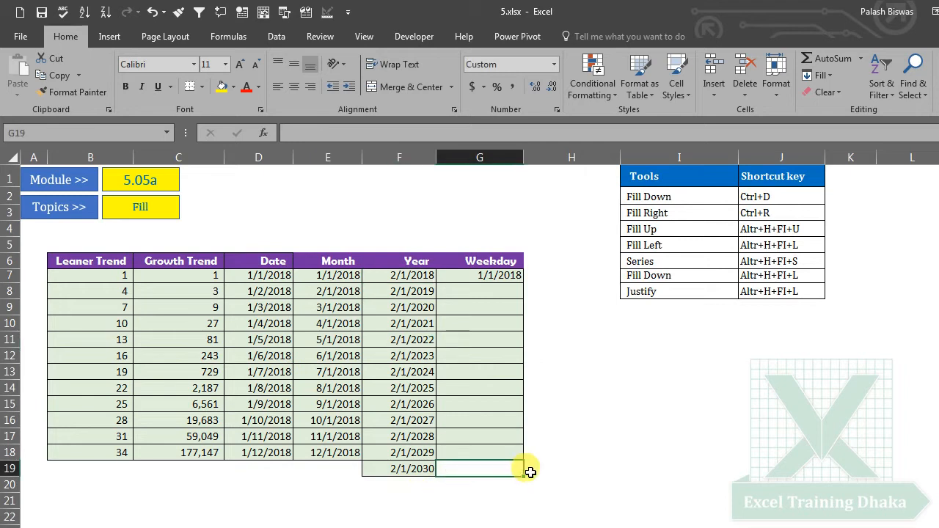
left_click_drag(526, 479, 400, 473)
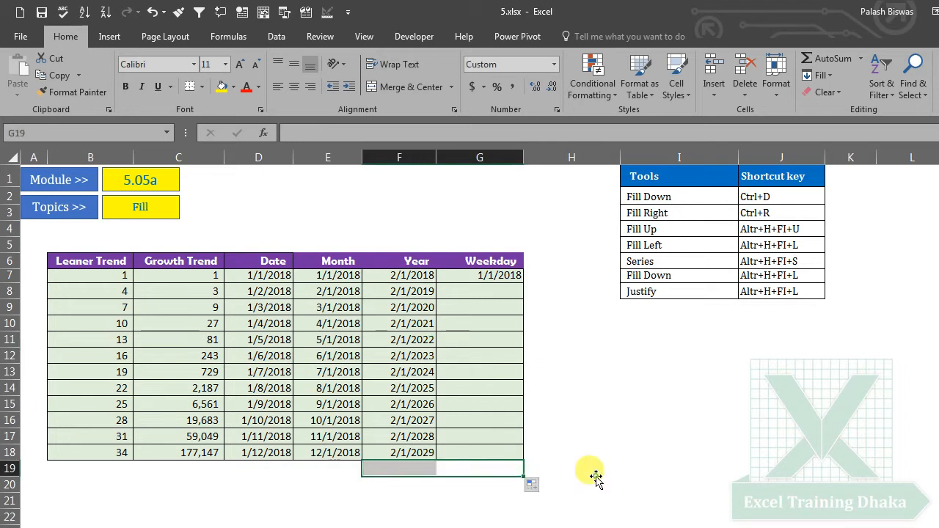
left_click(594, 478)
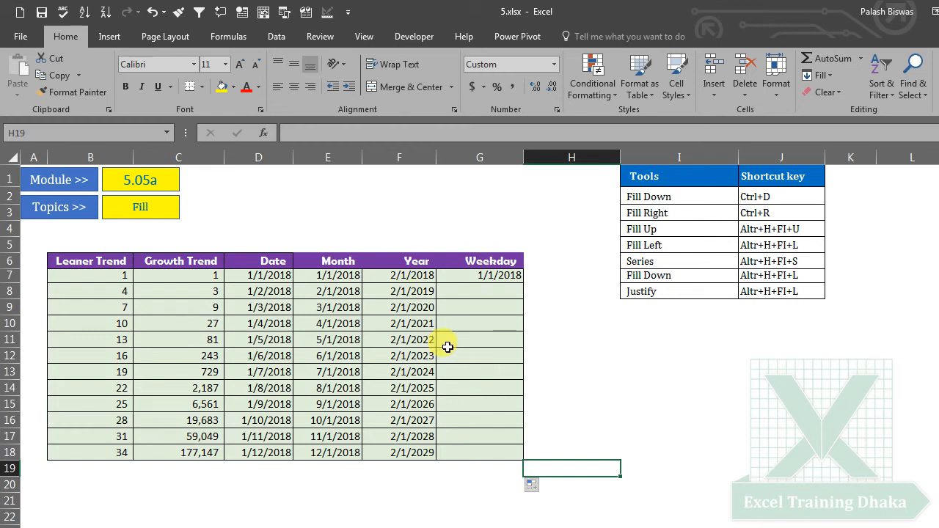
Fill a date series by weekday in columns from G7 under Weekday, with step value 1 and stop value 1/16/2018.
left_click(496, 277)
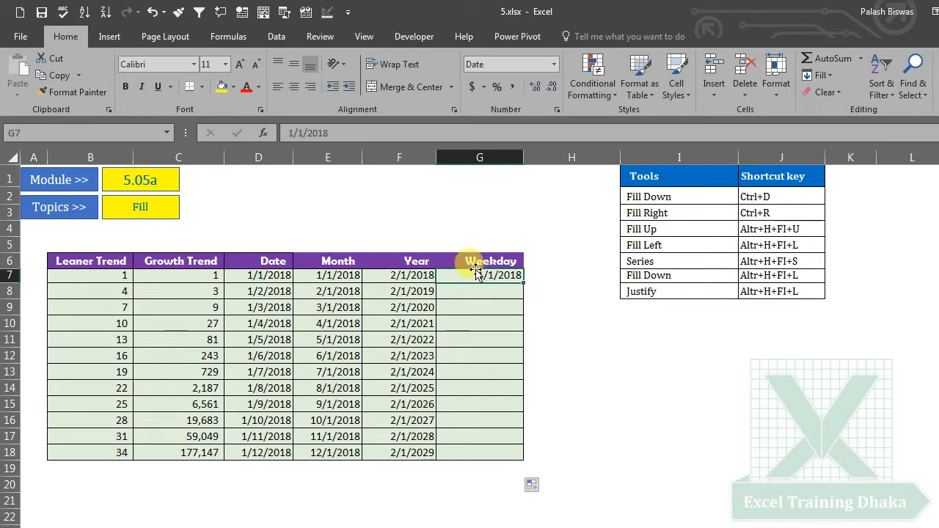
left_click(823, 76)
left_click(844, 180)
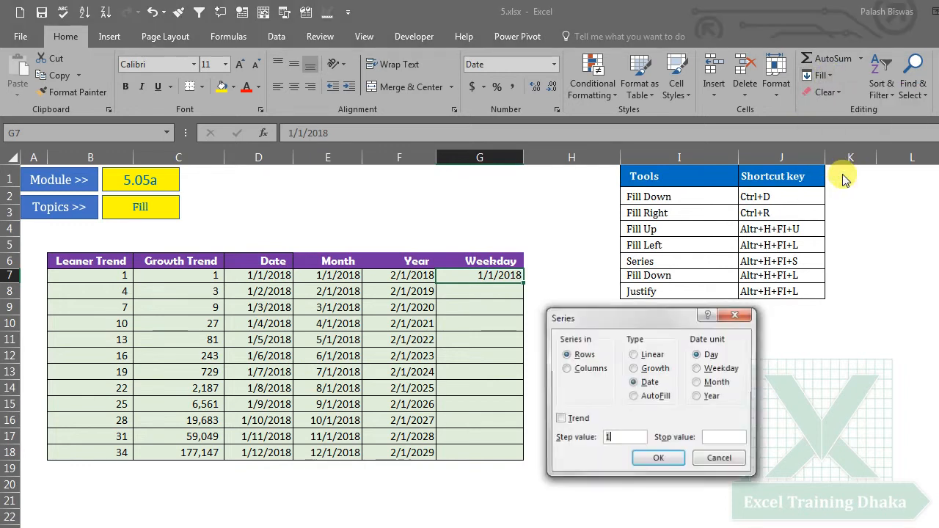
left_click(577, 373)
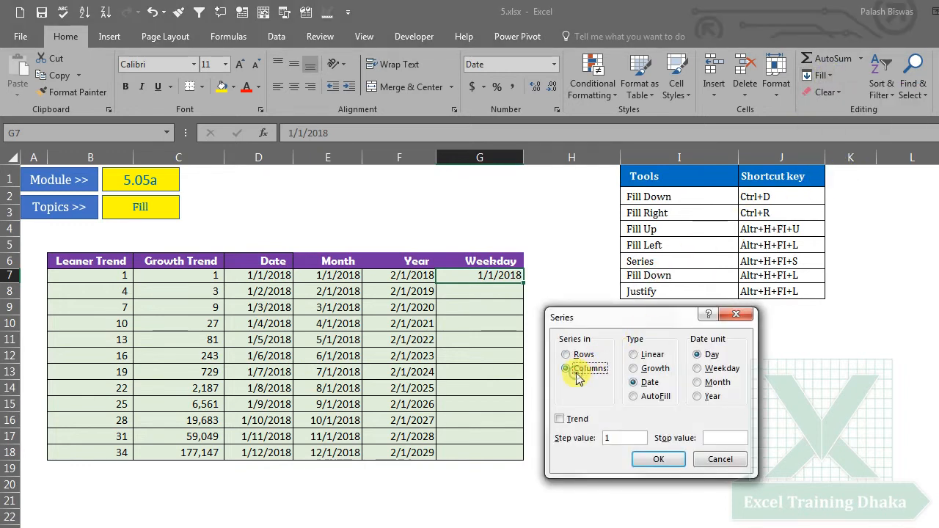
left_click(699, 368)
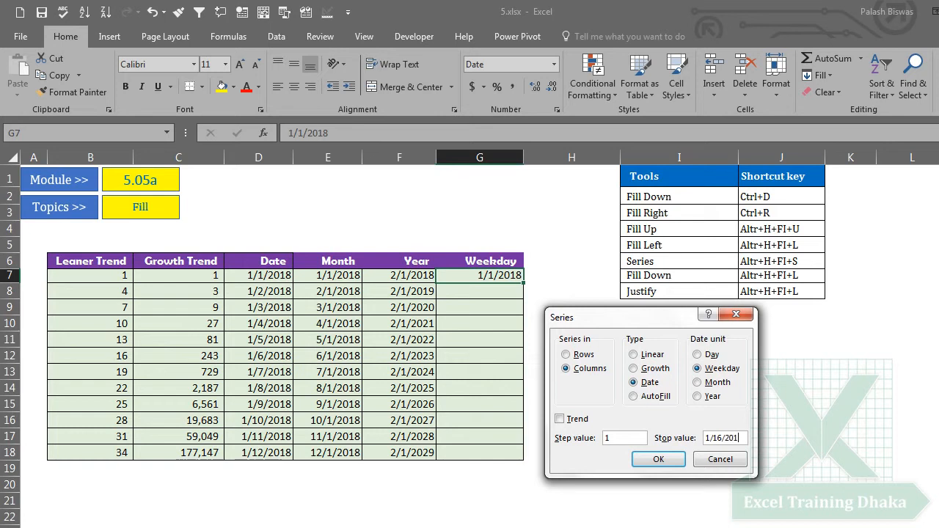
left_click(659, 460)
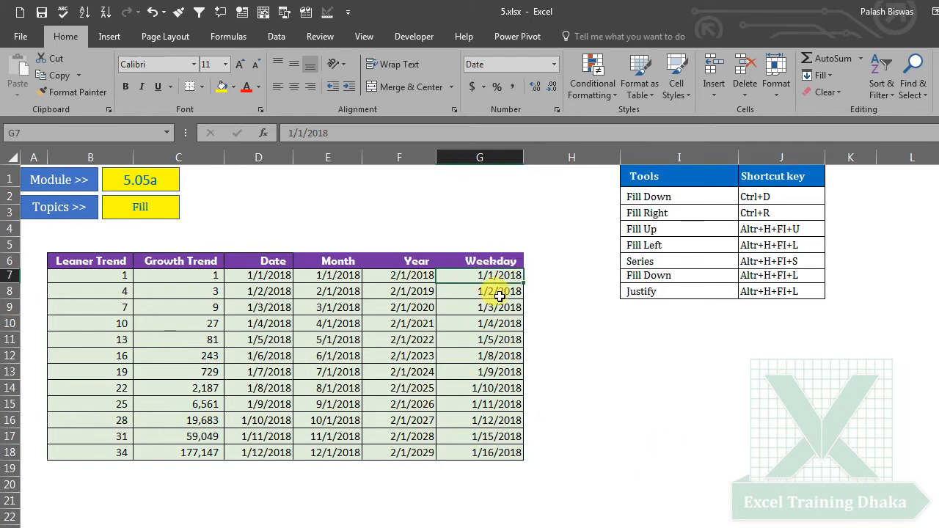
Examine the Weekday column's runs of consecutive working days and the completed series table B7:G18.
left_click_drag(489, 340, 489, 275)
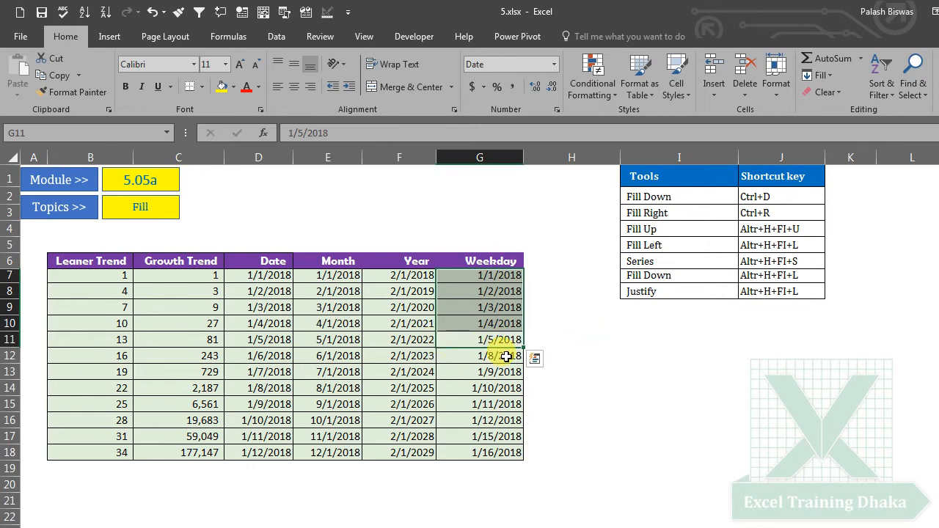
left_click(462, 356)
left_click_drag(494, 358, 492, 423)
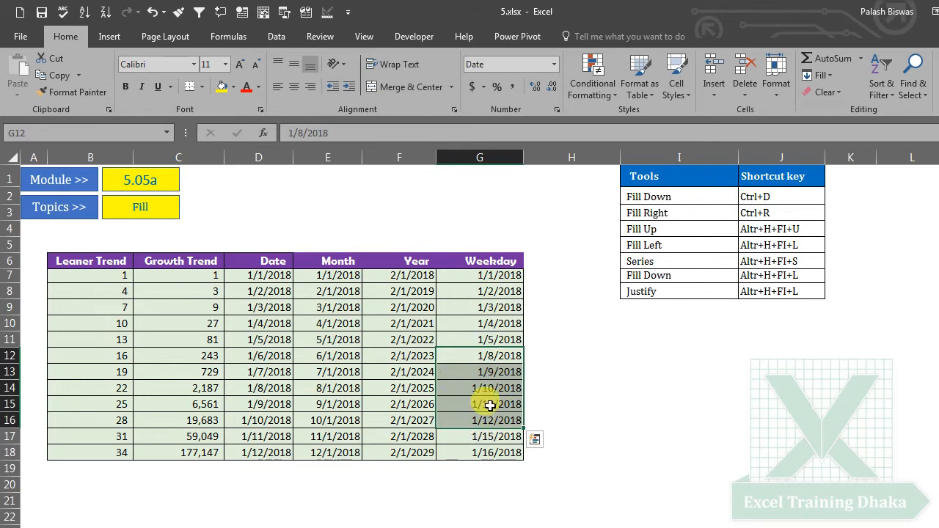
left_click_drag(481, 436, 479, 456)
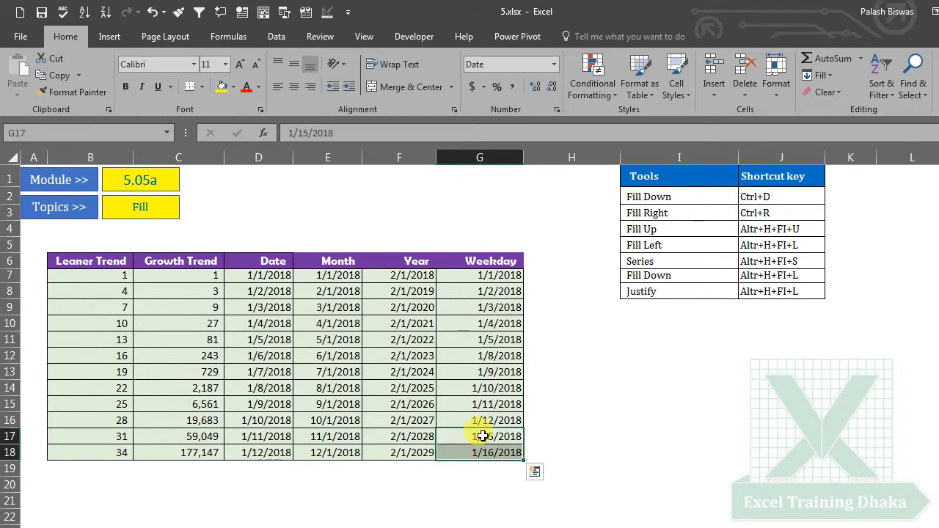
left_click(490, 306)
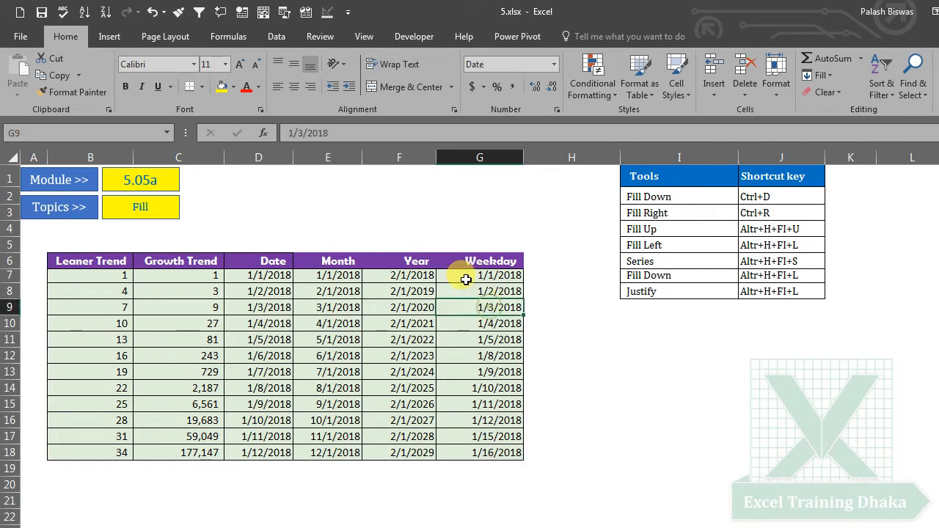
left_click_drag(86, 280, 492, 456)
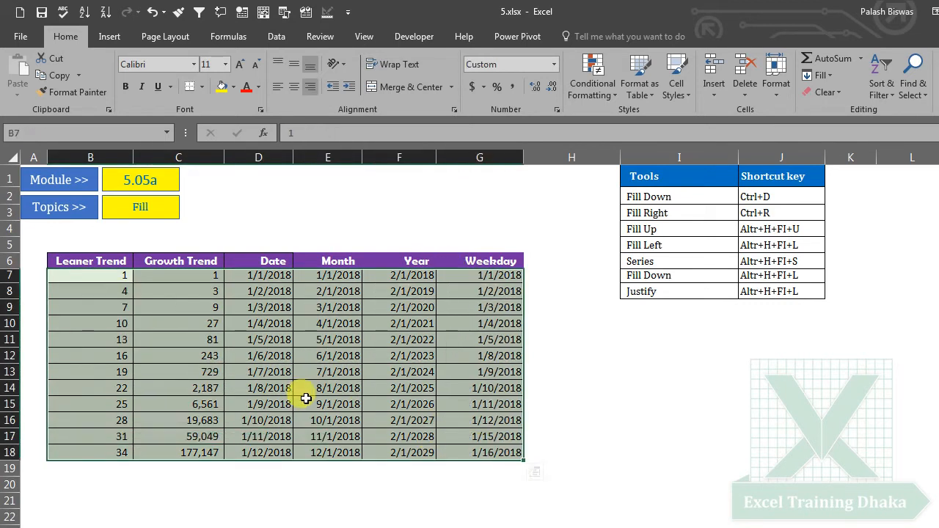
left_click(157, 342)
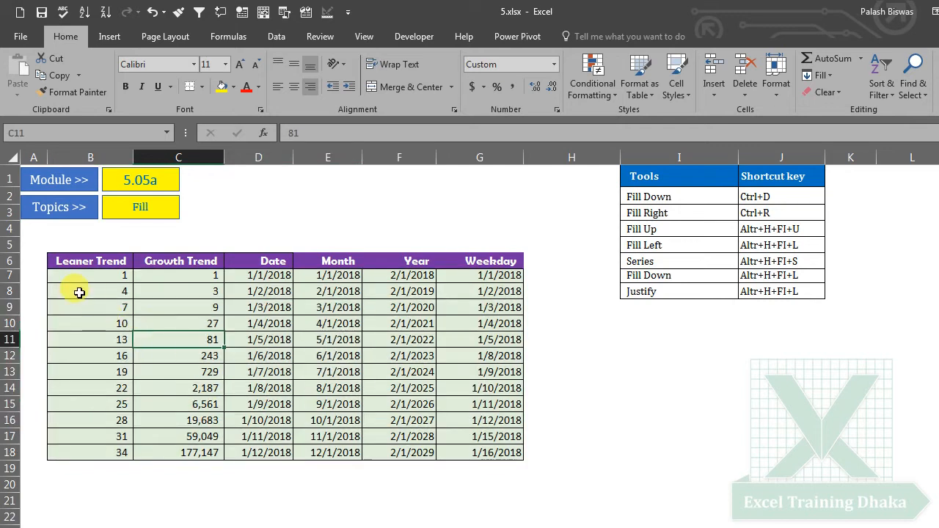
Clear the Leaner Trend cells B8:B19 and the Month cells E8:E19, keeping the starting values in row 7.
left_click_drag(111, 292, 94, 471)
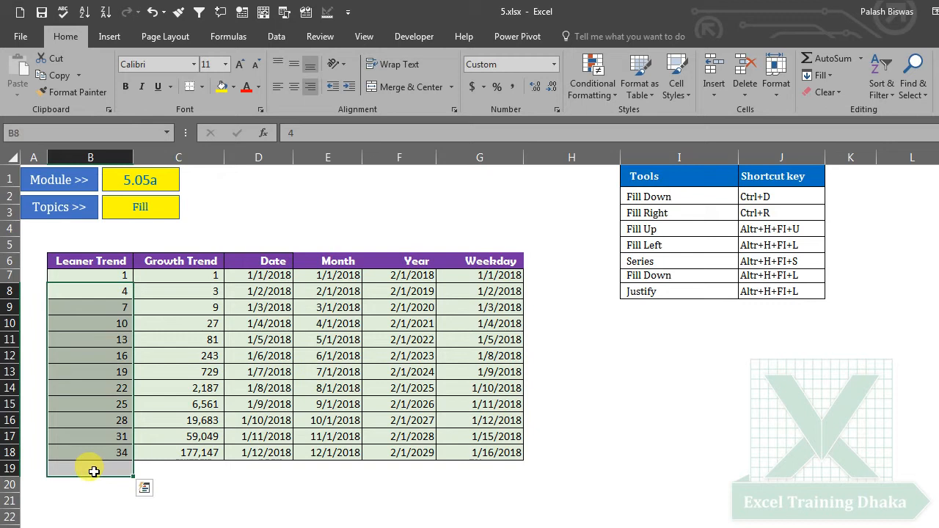
key("Delete")
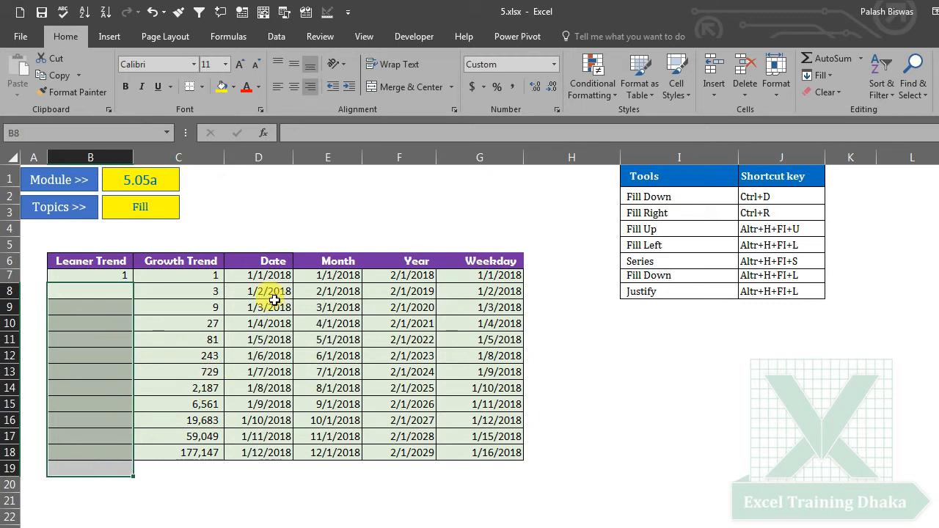
left_click_drag(330, 294, 326, 463)
key("Delete")
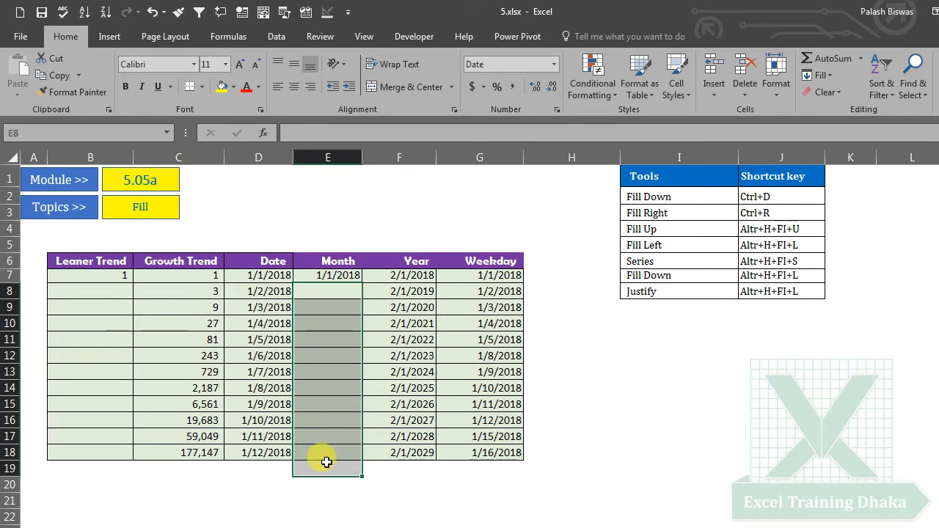
Fill a linear series in columns from B7 under Leaner Trend, with step value 1 and stop value 12.
left_click(91, 305)
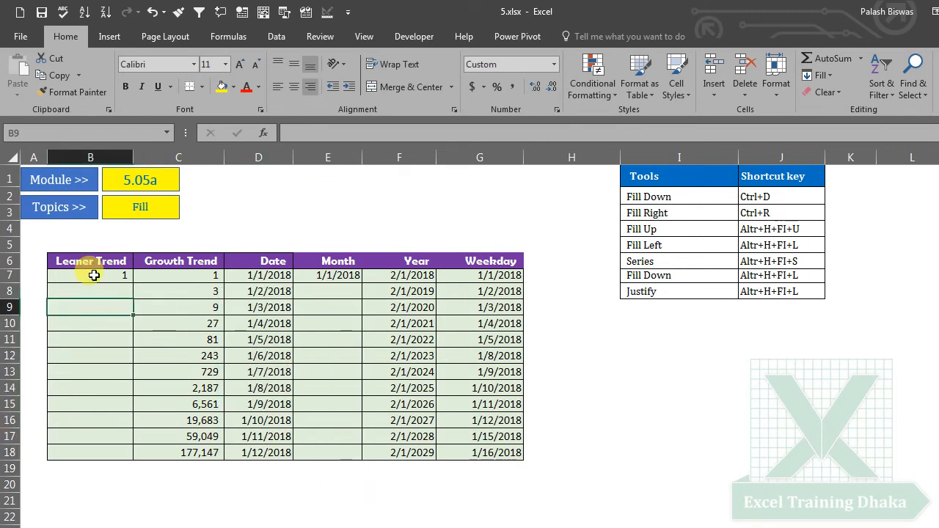
left_click(95, 276)
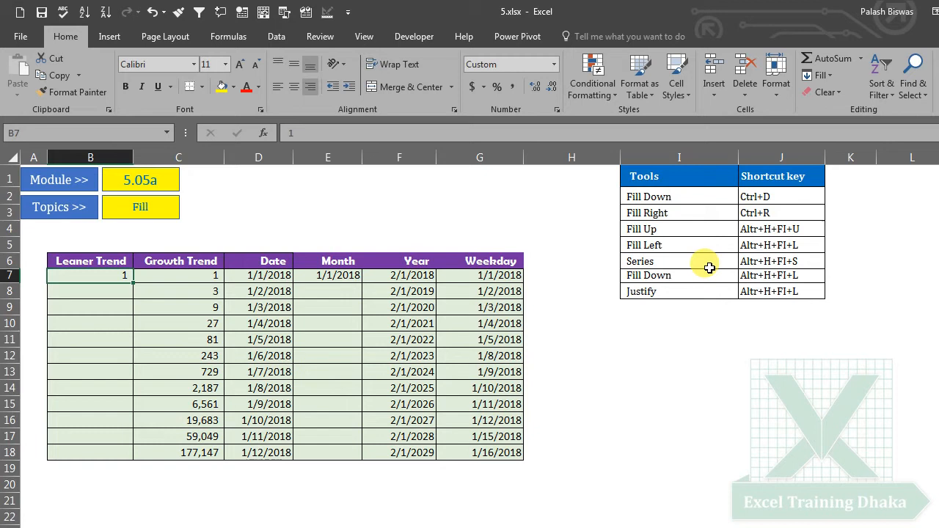
key("alt+h")
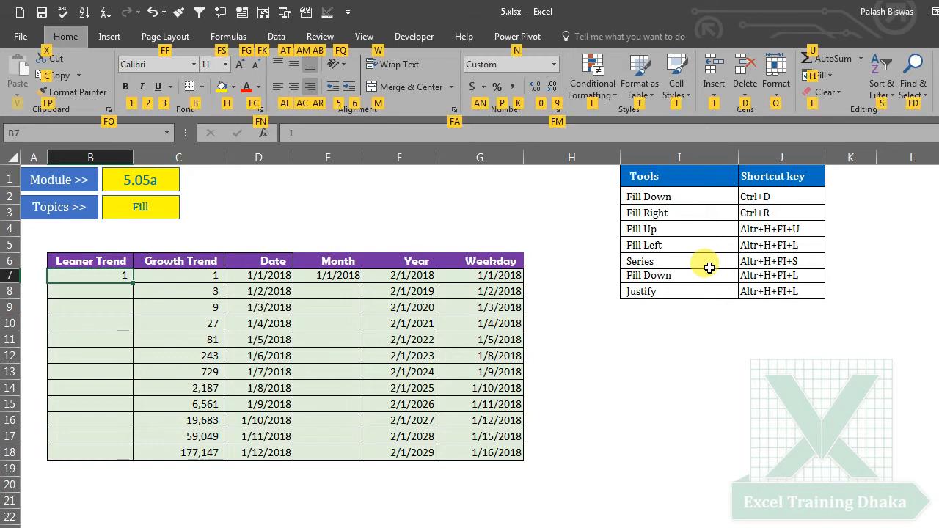
key("f")
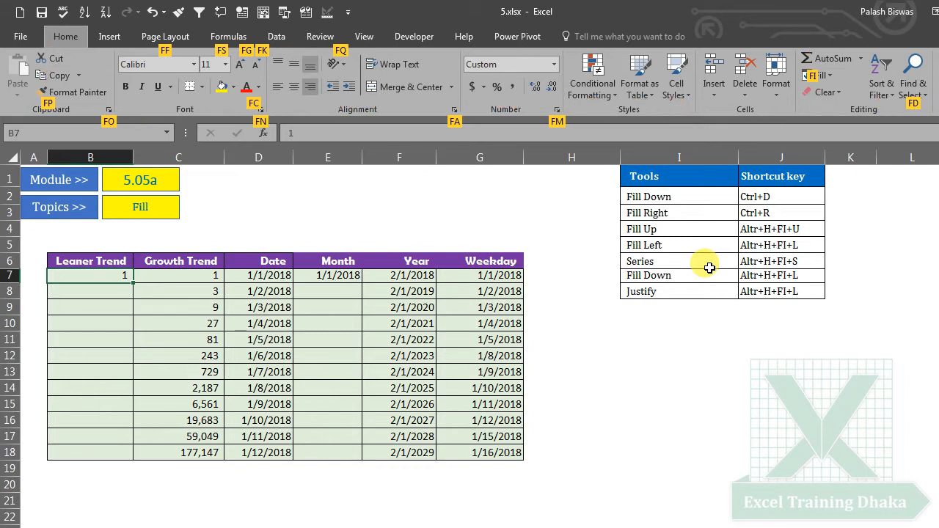
key("i")
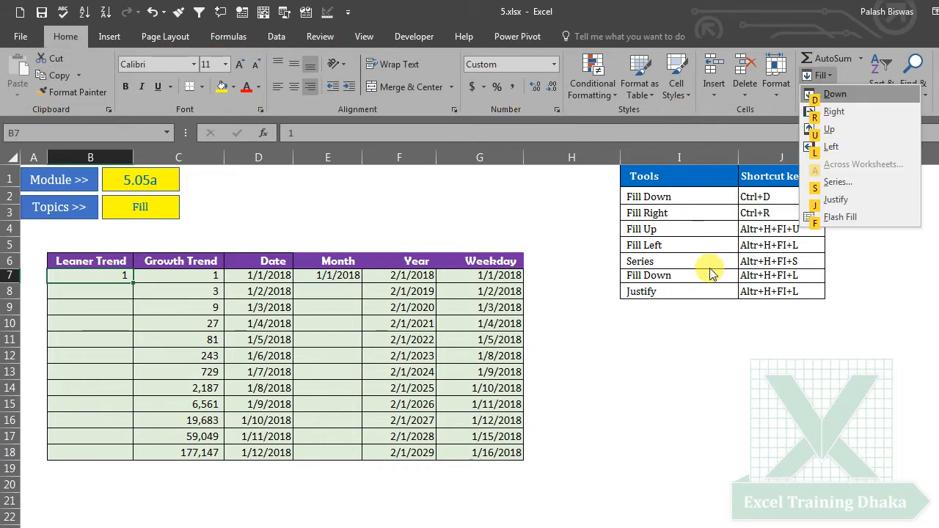
key("s")
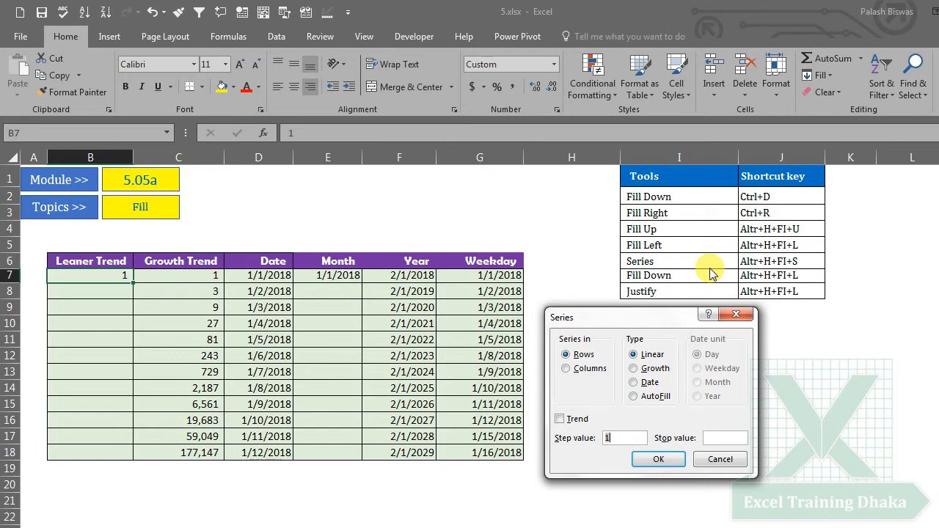
key("Tab")
key("Tab")
key("Tab")
key("Tab")
key("Tab")
key("Down")
key("Tab")
key("Tab")
key("Tab")
key("Tab")
type("12")
key("Tab")
key("Tab")
key("Return")
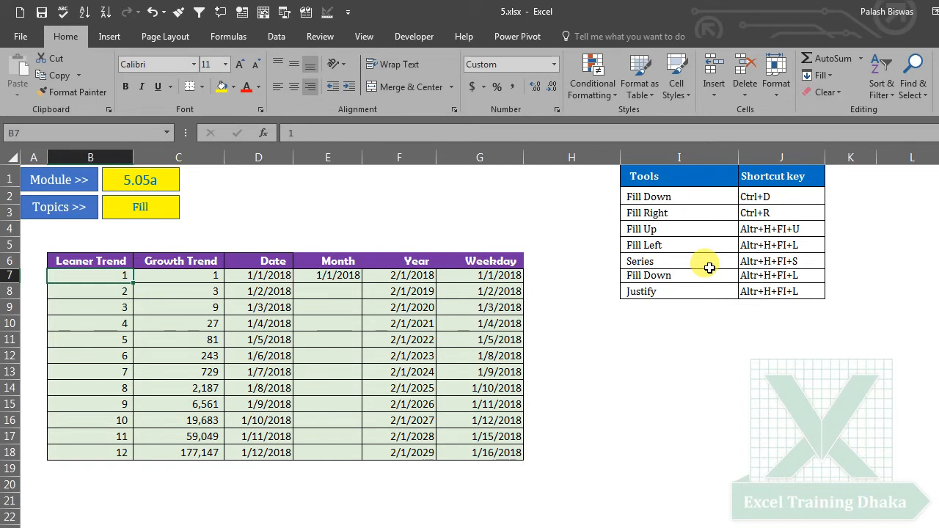
Fill a date series by month in columns from E7 under Month, with step value 2 and stop value 12/1/2019.
key("Right")
key("Right")
key("Right")
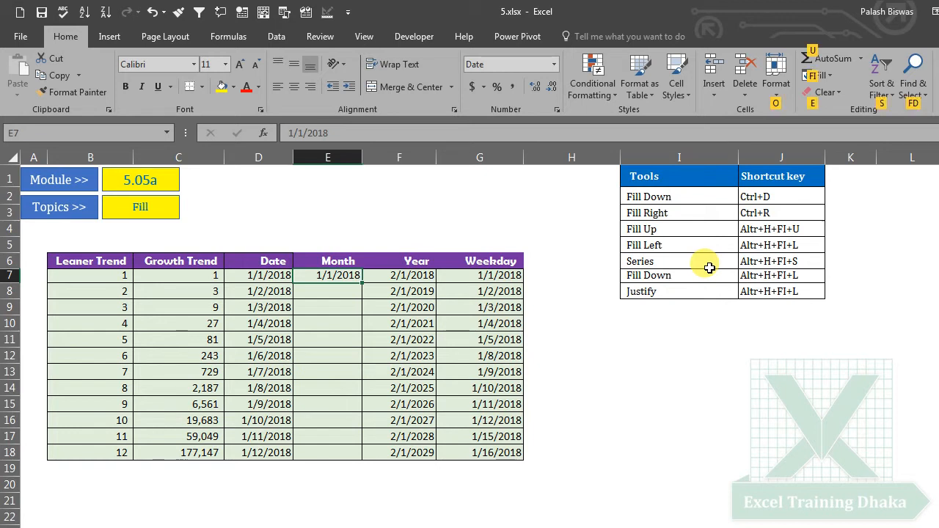
key("alt+h")
key("f")
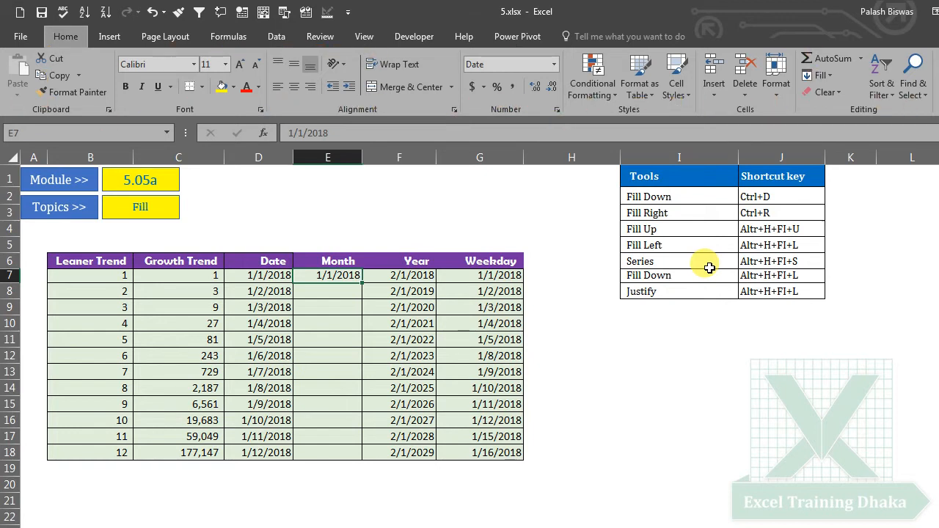
key("i")
key("s")
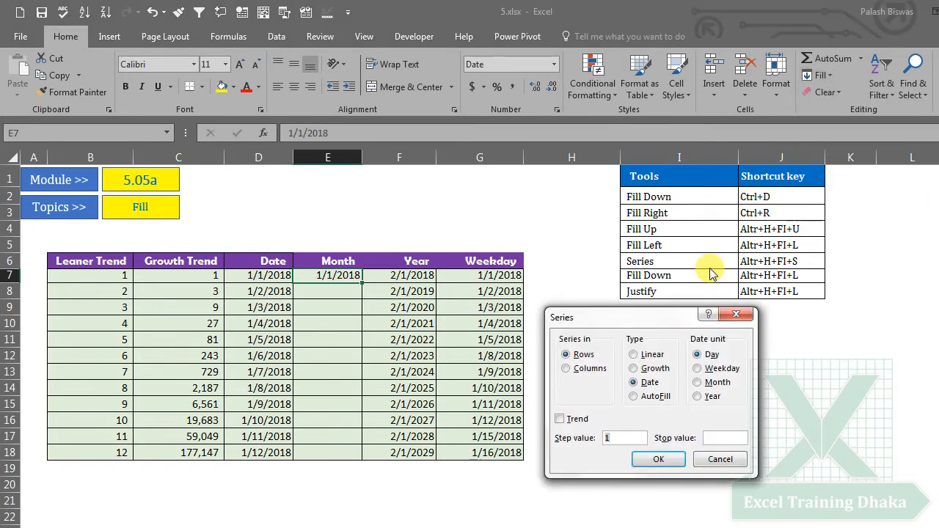
key("Tab")
key("Tab")
key("Tab")
key("Tab")
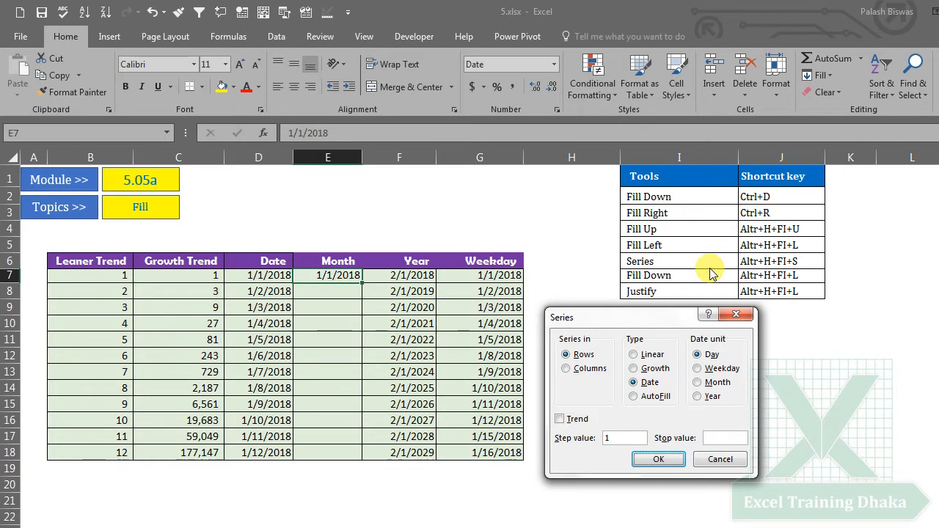
key("Down")
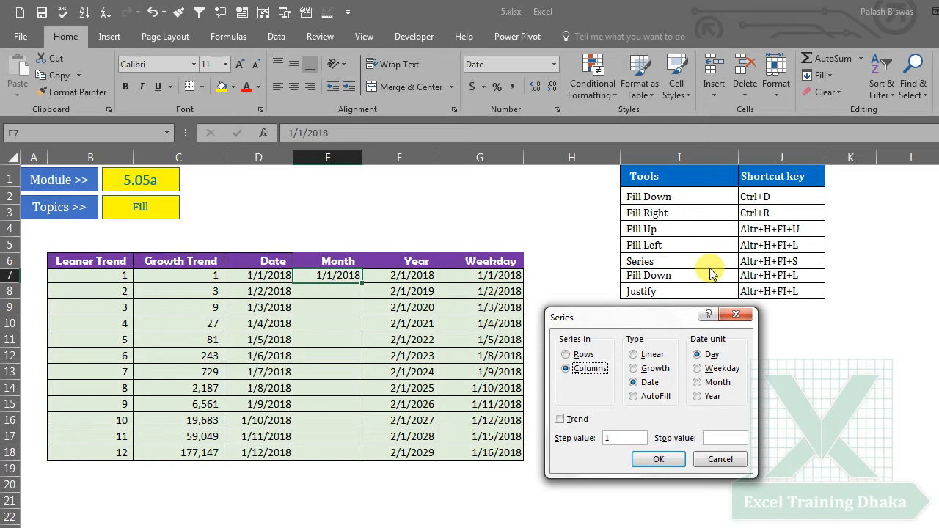
key("Tab")
key("Tab")
key("Down")
key("Down")
key("Tab")
key("Tab")
type("2")
key("Tab")
type("12/1/2019")
key("Tab")
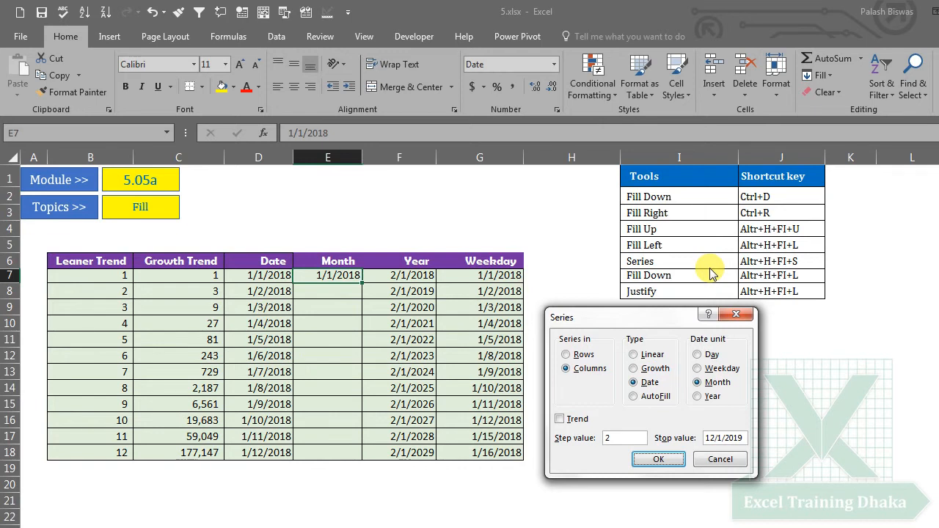
key("Return")
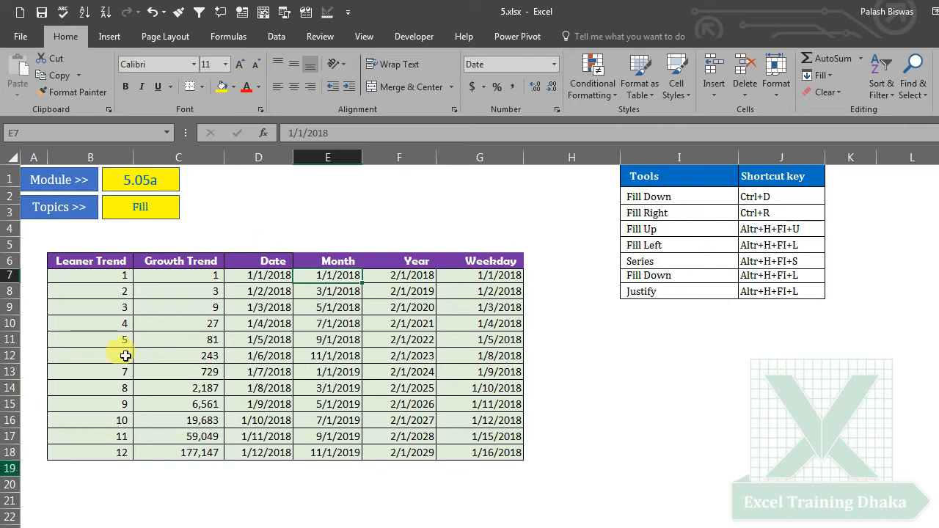
Enter the number 1 in cell B20 below the Leaner Trend column, keeping that cell selected.
left_click_drag(110, 273, 94, 456)
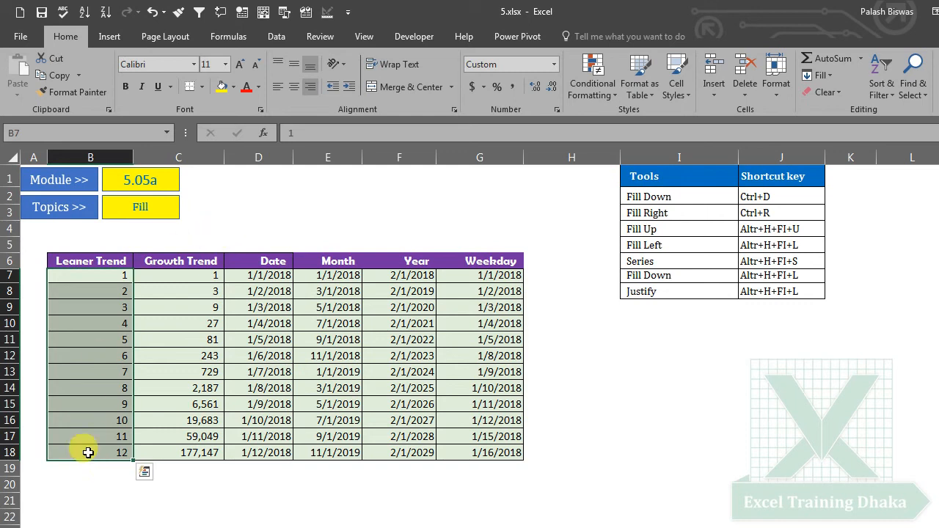
left_click(86, 484)
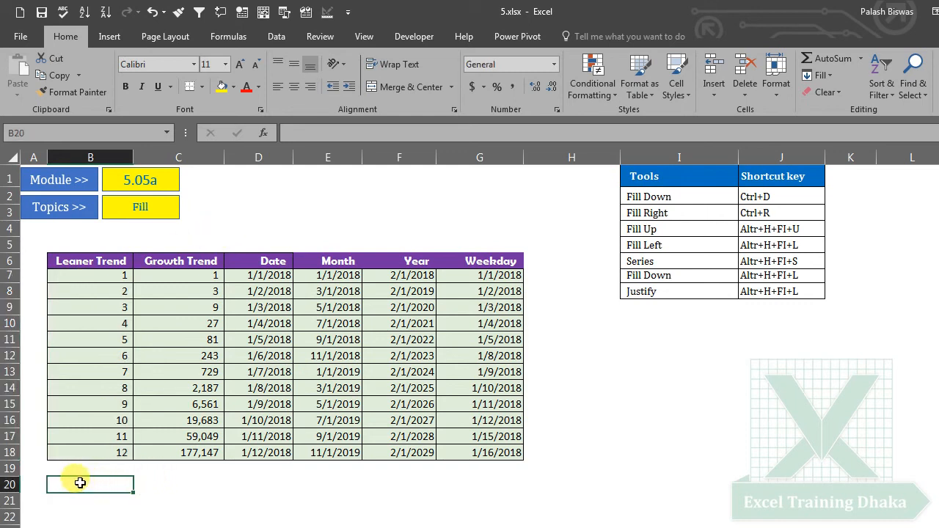
type("1")
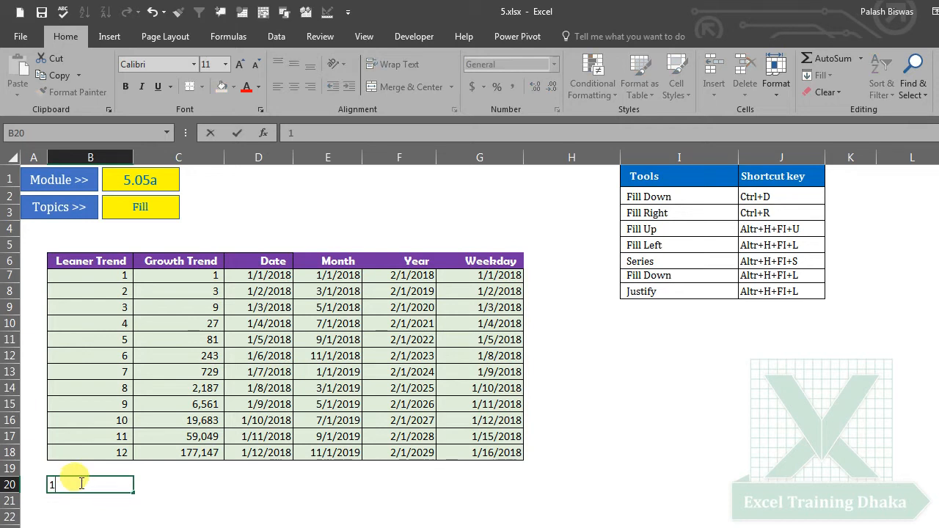
key("ctrl+Return")
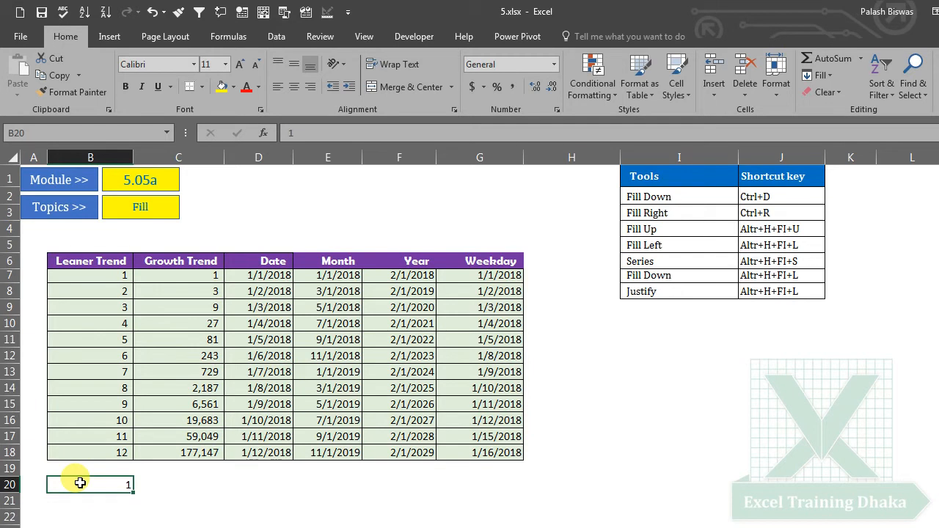
left_click(152, 12)
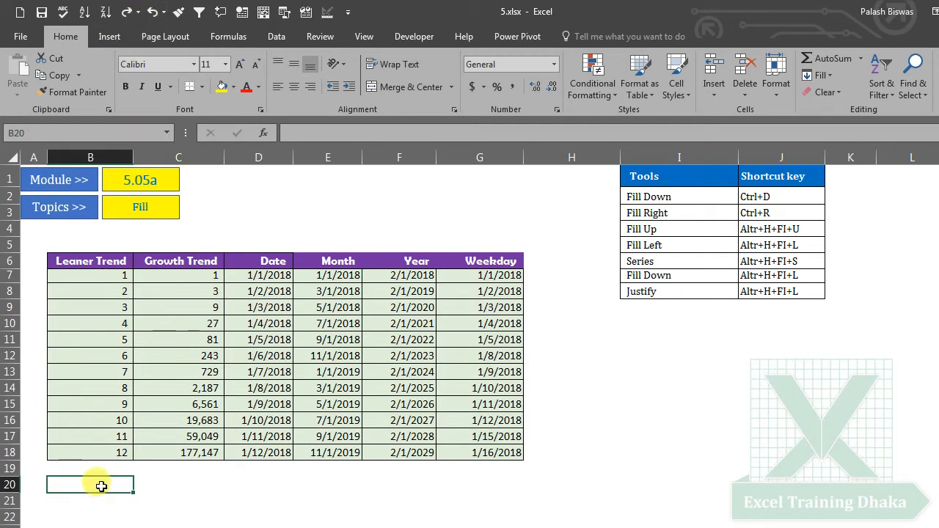
type("1")
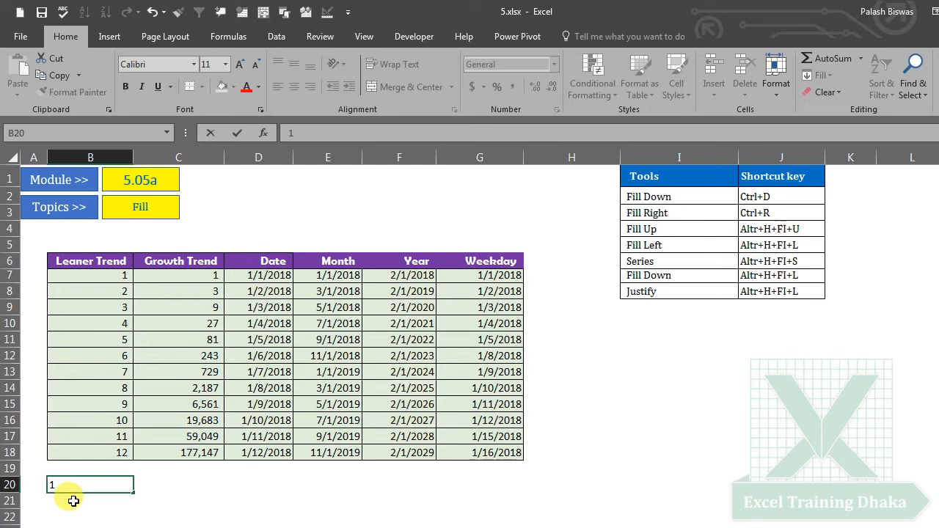
left_click(74, 501)
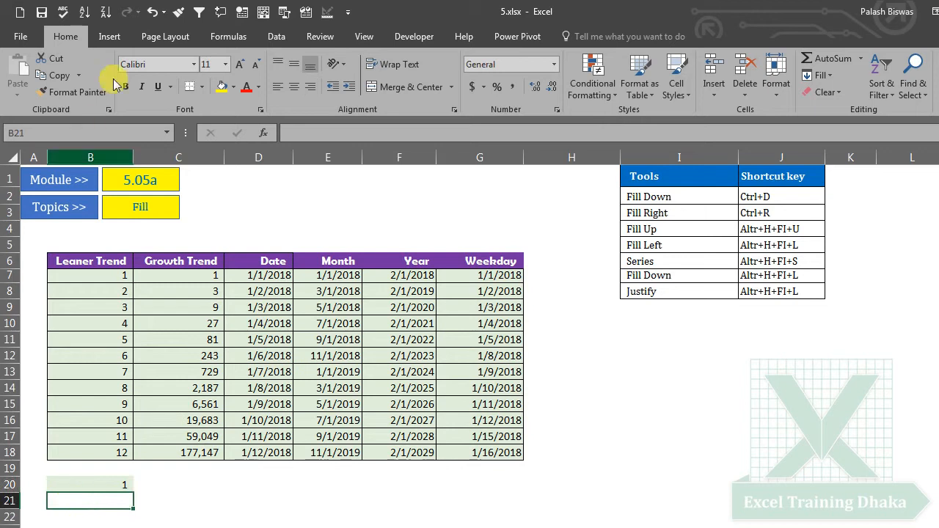
left_click(152, 12)
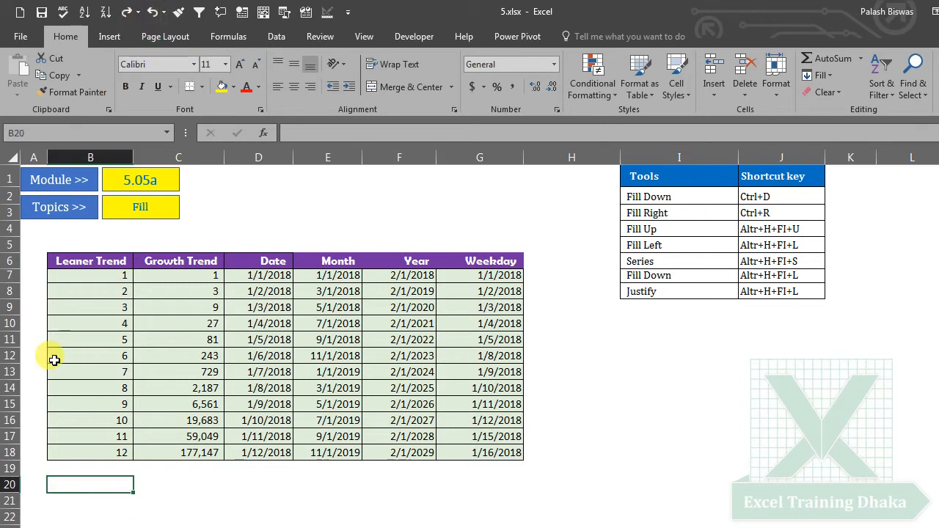
Enter 1 in B20 and fill a linear series in rows from it, with step value 1 and stop value 10.
type("1")
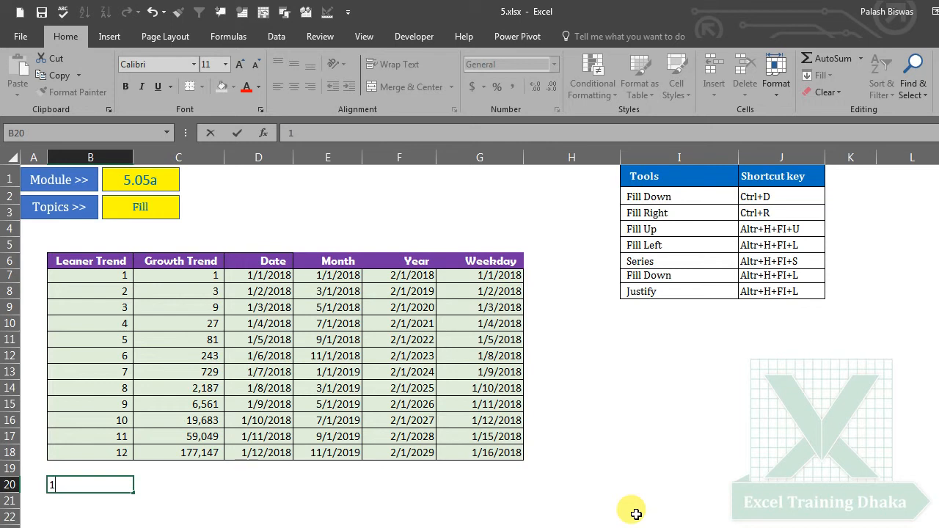
key("ctrl+Return")
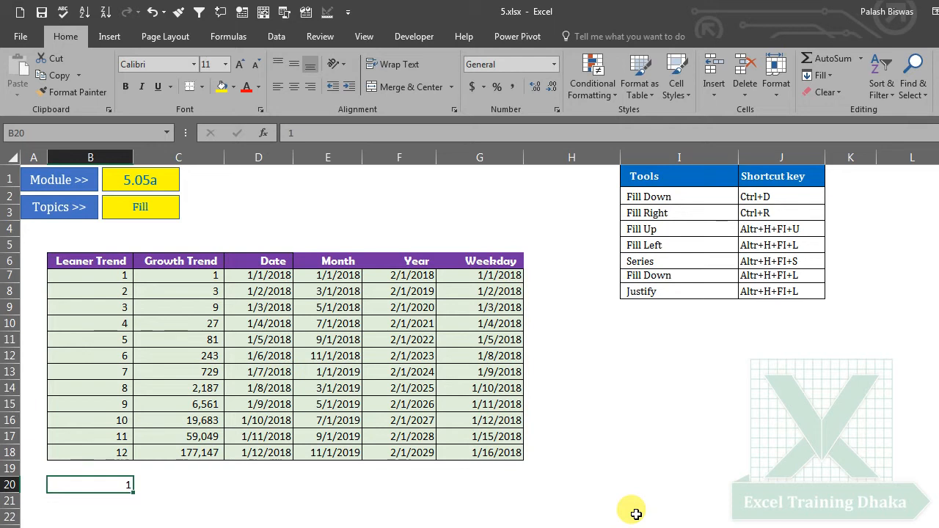
key("alt")
key("h")
key("f")
key("i")
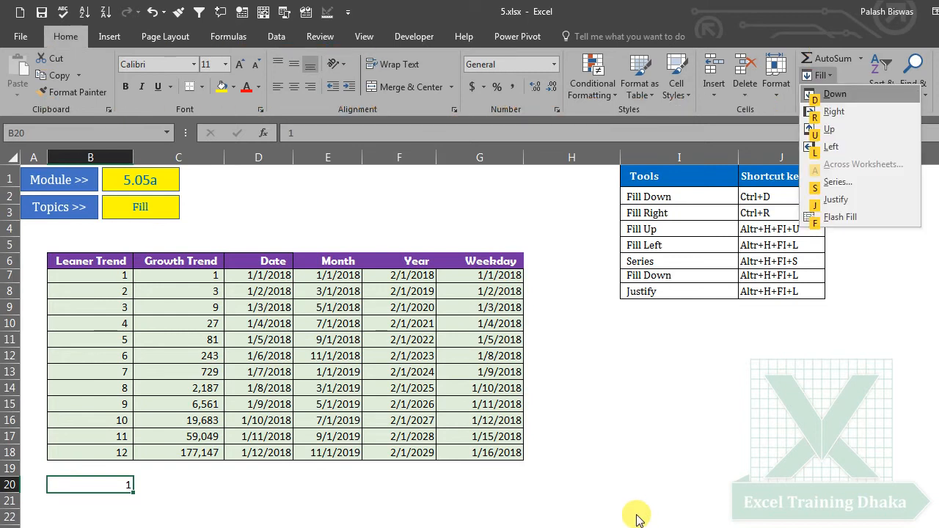
key("s")
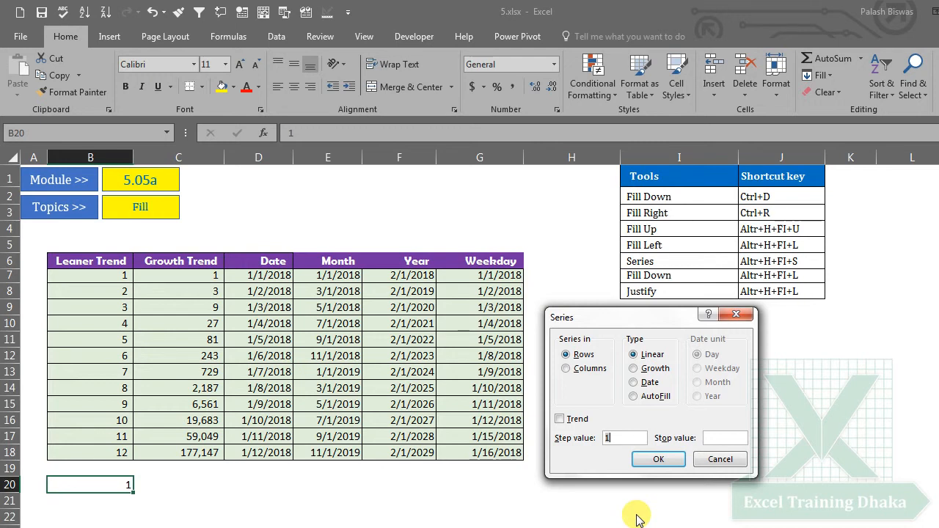
key("Tab")
key("Tab")
key("Tab")
key("Tab")
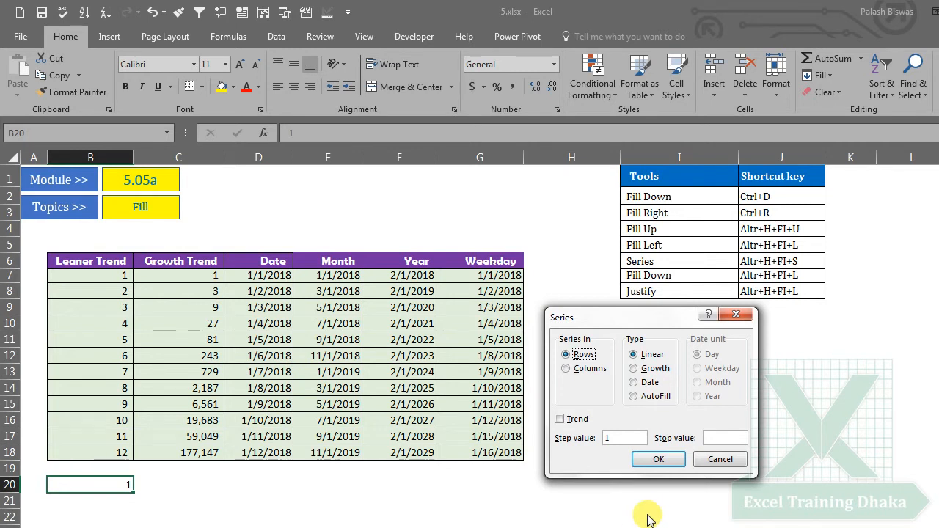
key("Tab")
key("Tab")
key("Tab")
key("Tab")
type("10")
key("Tab")
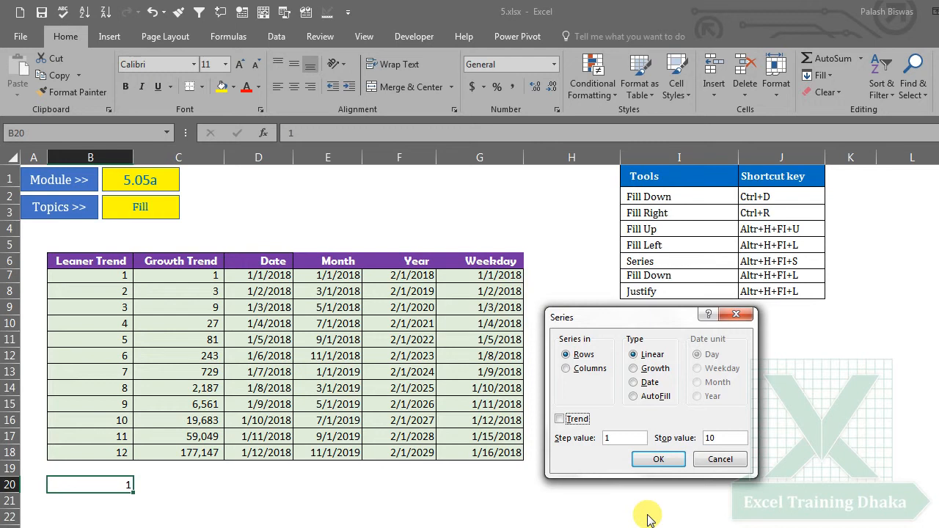
key("Tab")
key("Return")
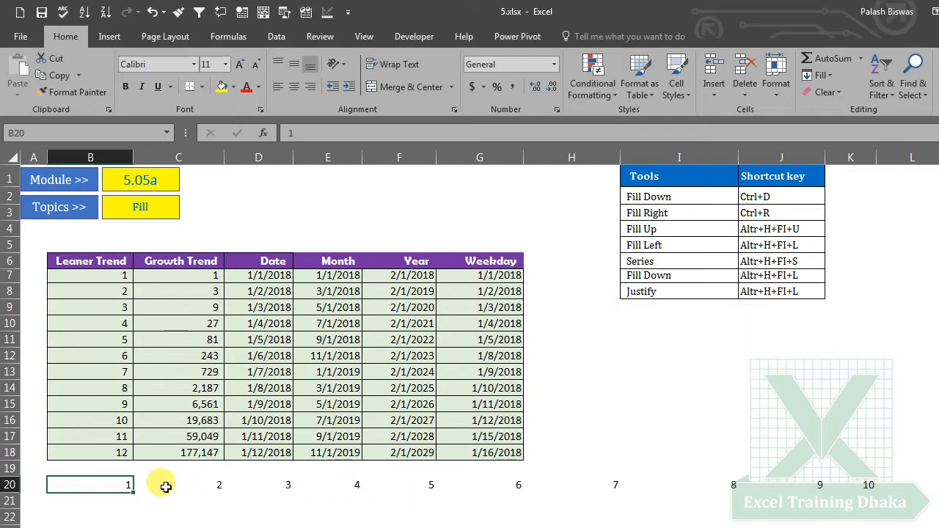
Select the filled series in B20:K20 to review its numbers across the row.
left_click_drag(111, 483, 847, 483)
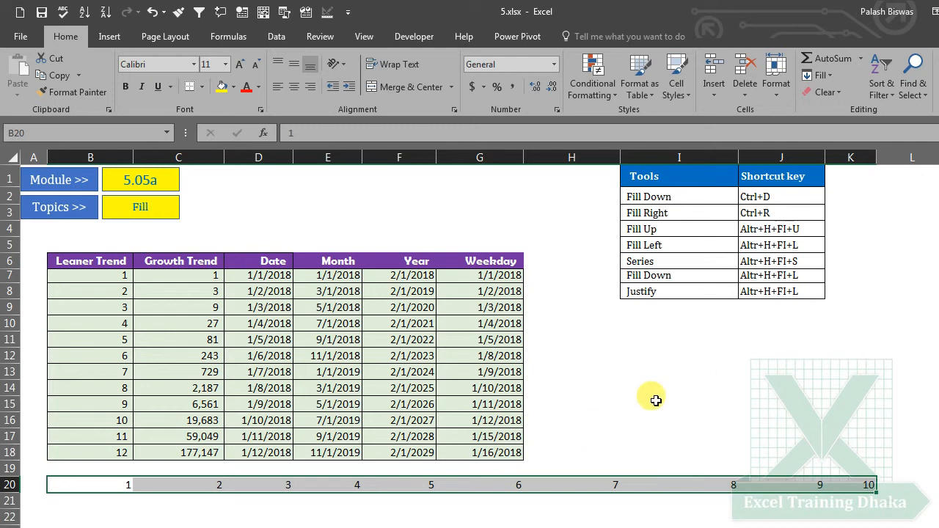
left_click(631, 408)
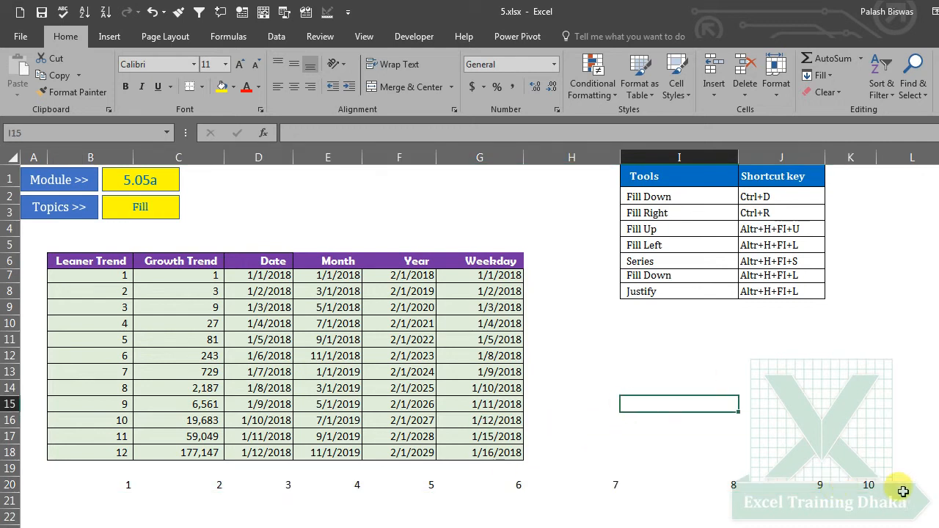
left_click_drag(868, 484, 80, 482)
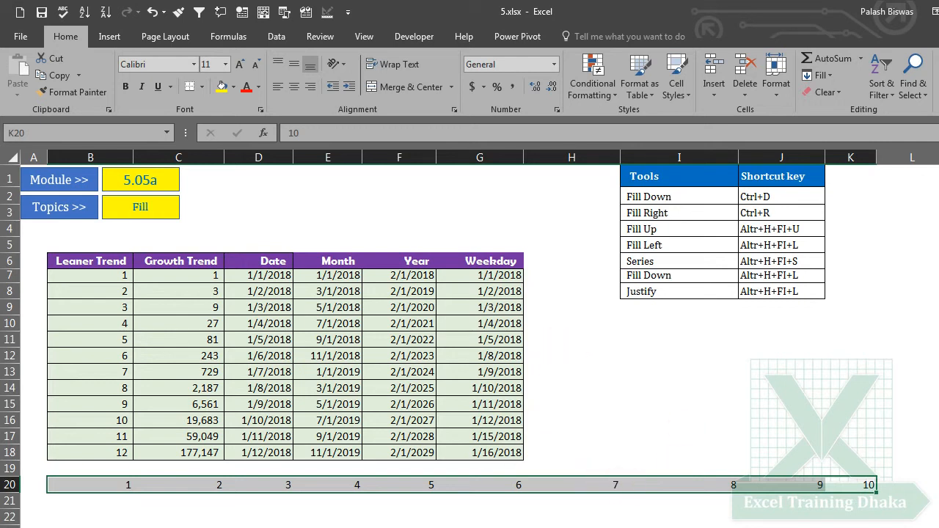
Switch to the 5.05b Fill by Mouse worksheet and select the starting cell B7 under Month Fill.
key("ctrl+Page_Down")
left_click(357, 374)
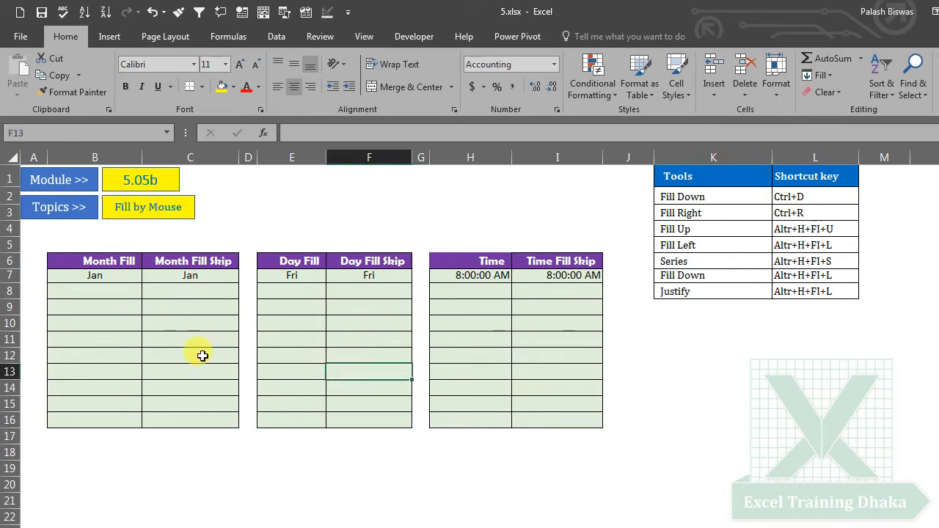
left_click(83, 279)
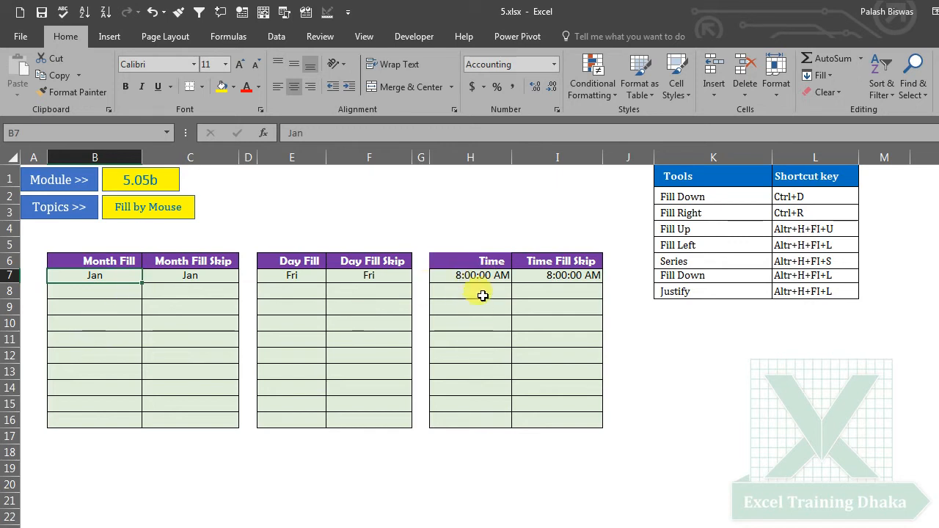
left_click(190, 340)
left_click(91, 276)
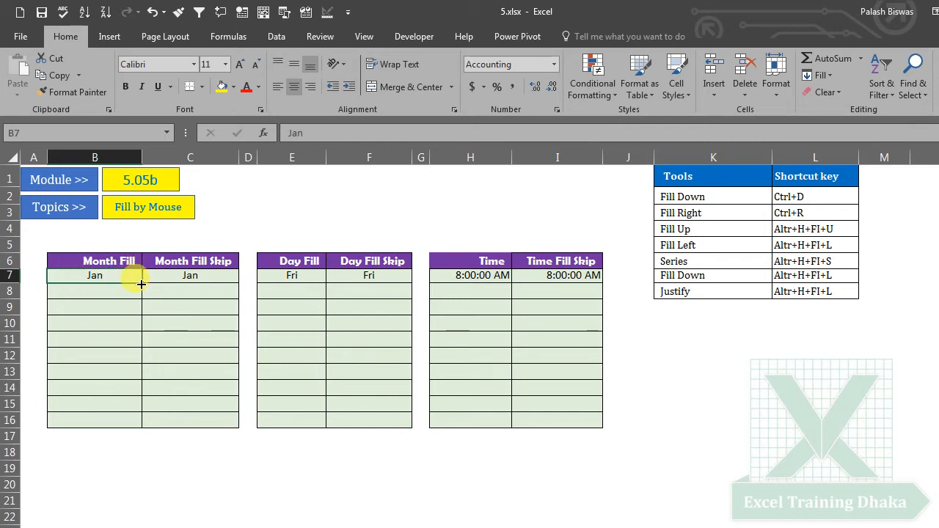
Try filling months from B7 down to B16 with the fill handle and again with Fill Months, undoing each fill.
left_click_drag(138, 281, 137, 426)
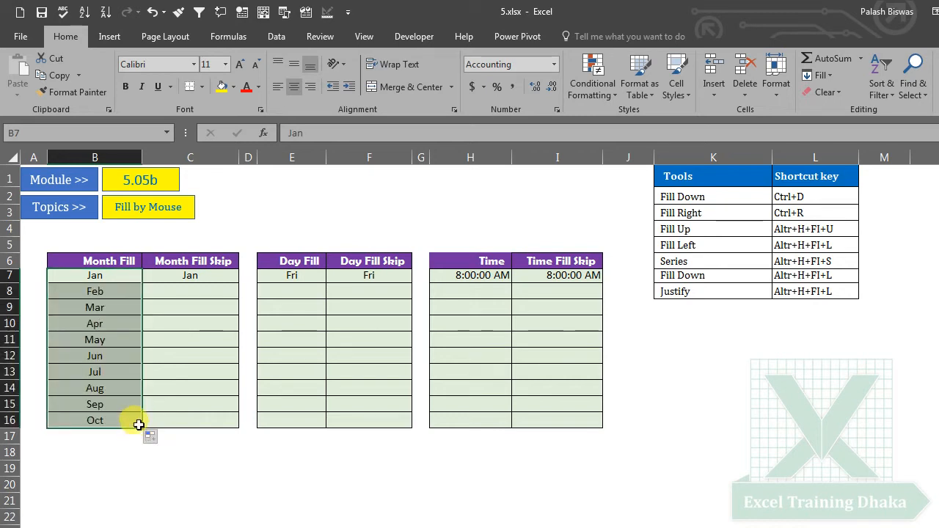
left_click(155, 13)
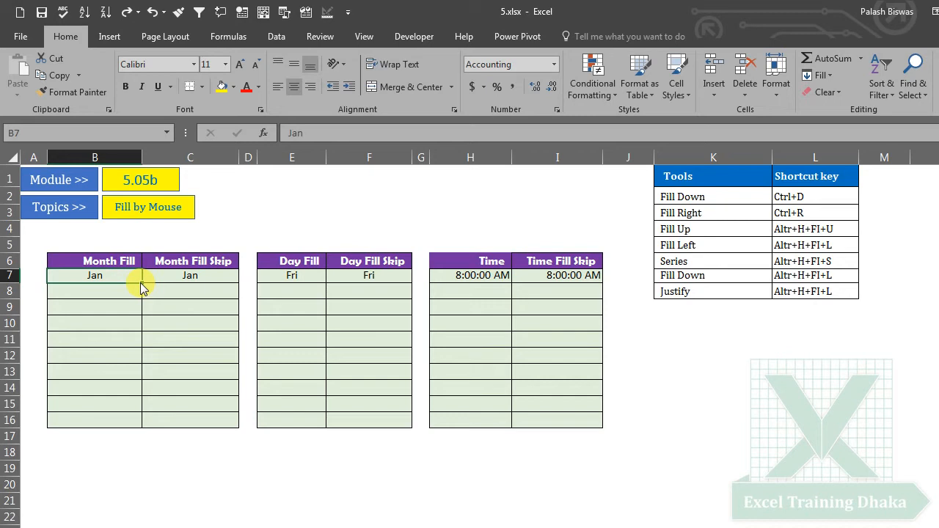
left_click_drag(141, 283, 141, 301)
left_click_drag(142, 314, 138, 430)
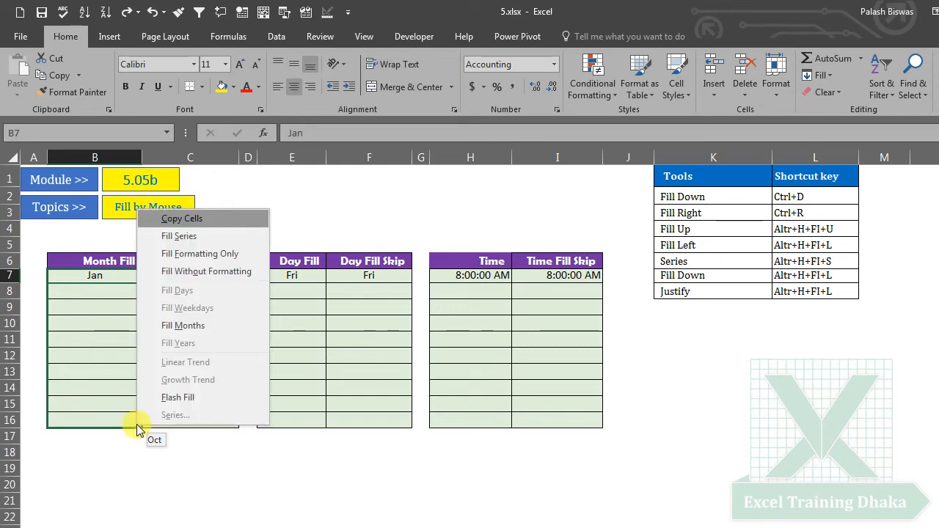
left_click(184, 326)
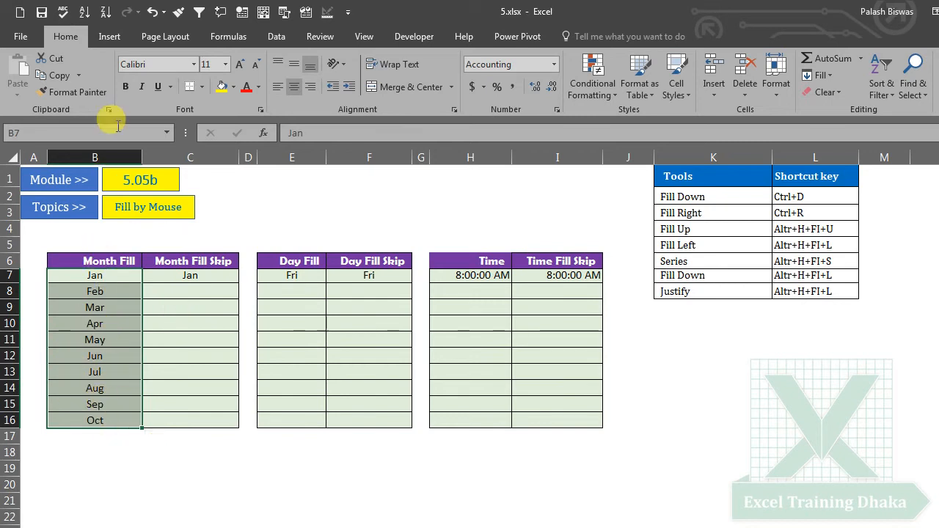
left_click(150, 12)
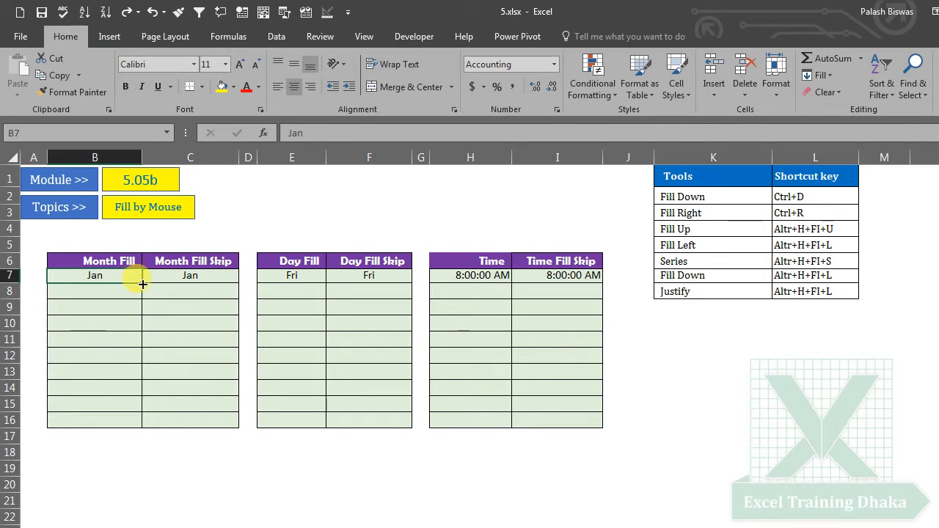
Fill the Month Fill column from Jan in B7 down to B16 using the Fill Months option.
left_click_drag(142, 284, 139, 424)
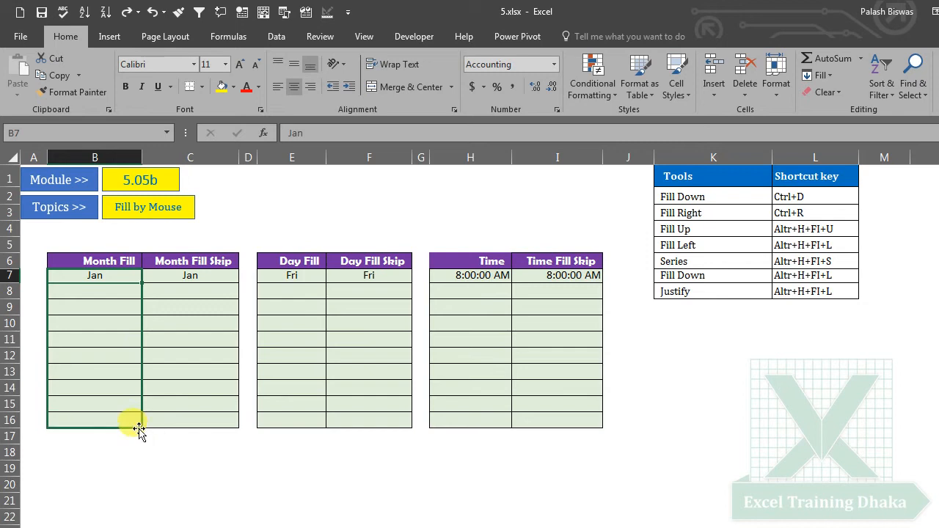
left_click(152, 12)
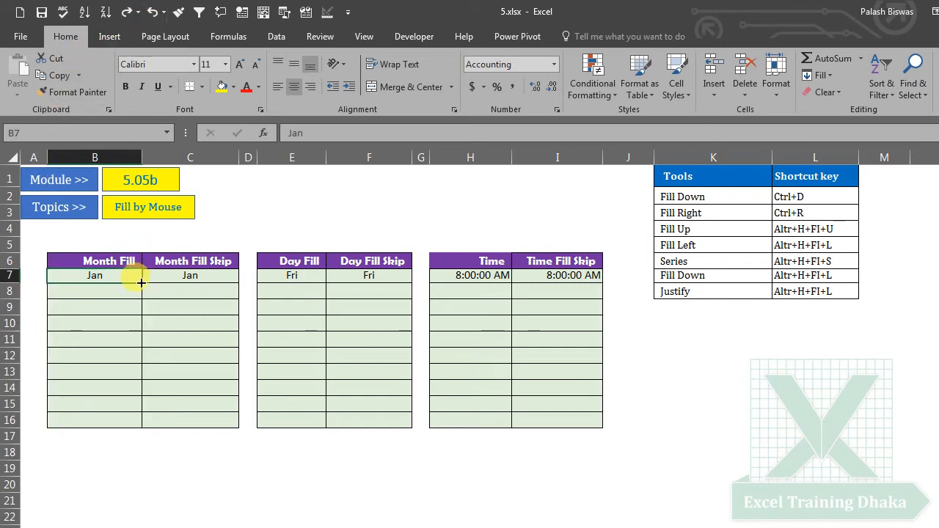
left_click_drag(140, 283, 142, 423)
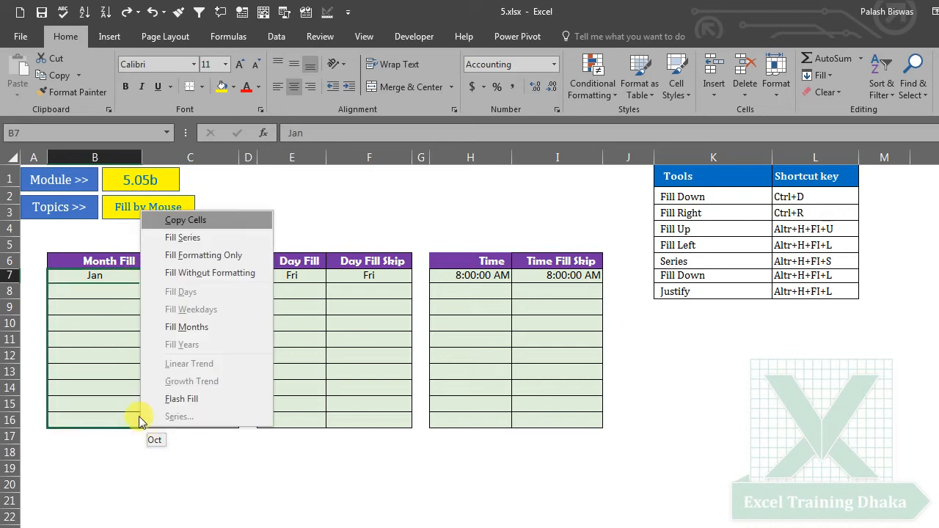
left_click(186, 328)
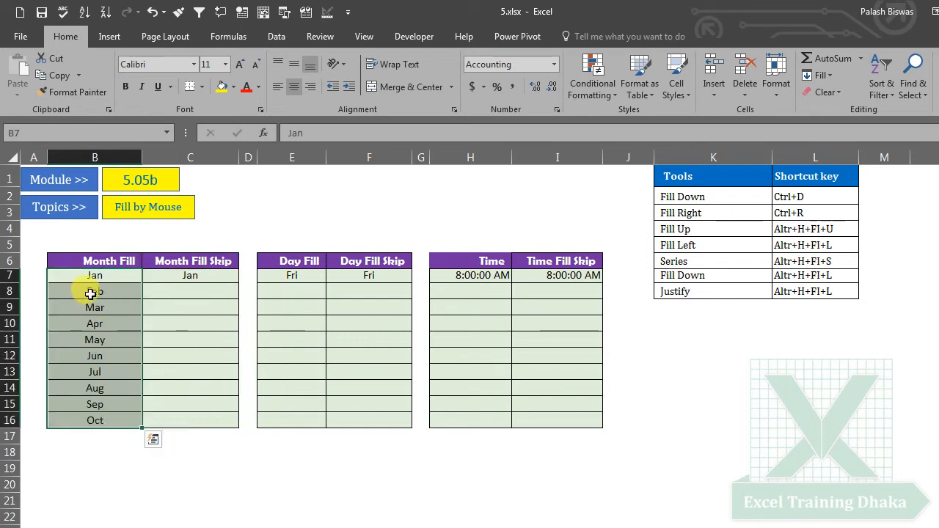
Enter Mar in C8 below Jan in the Month Fill Skip column.
left_click(182, 278)
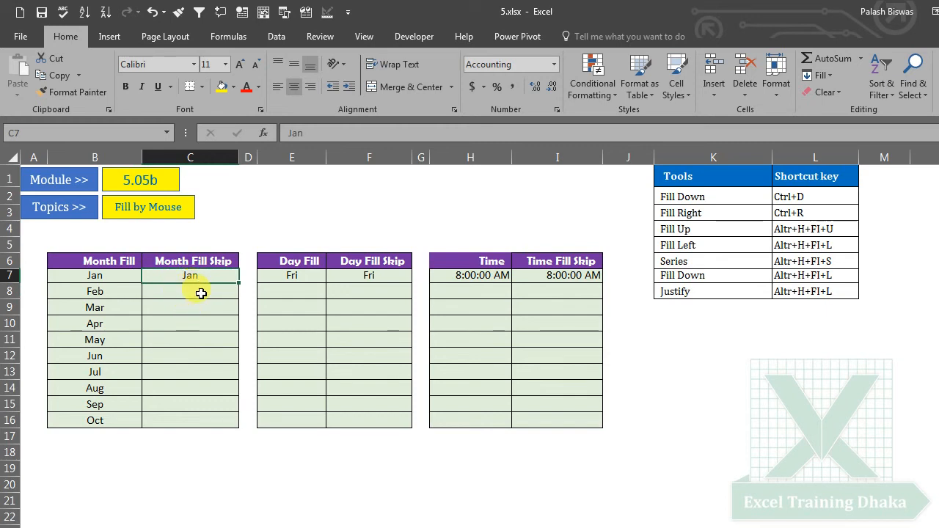
left_click(191, 291)
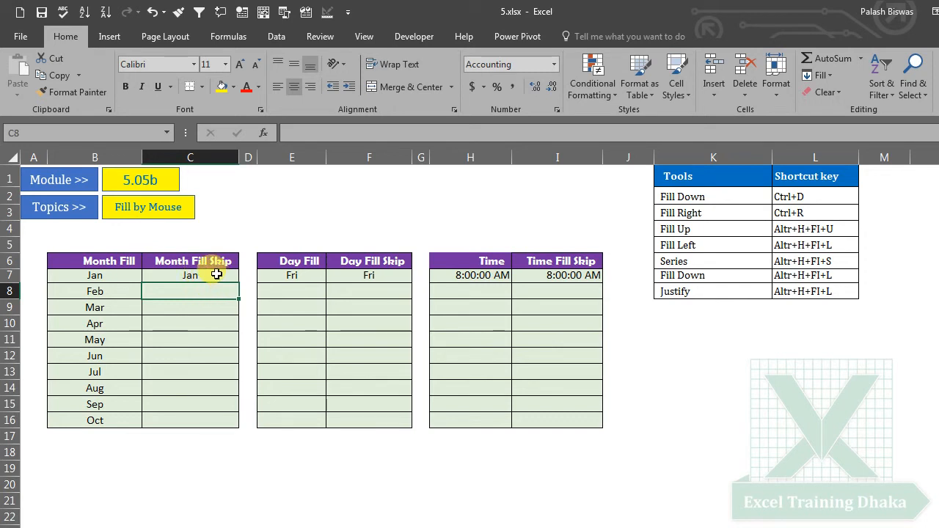
left_click(202, 273)
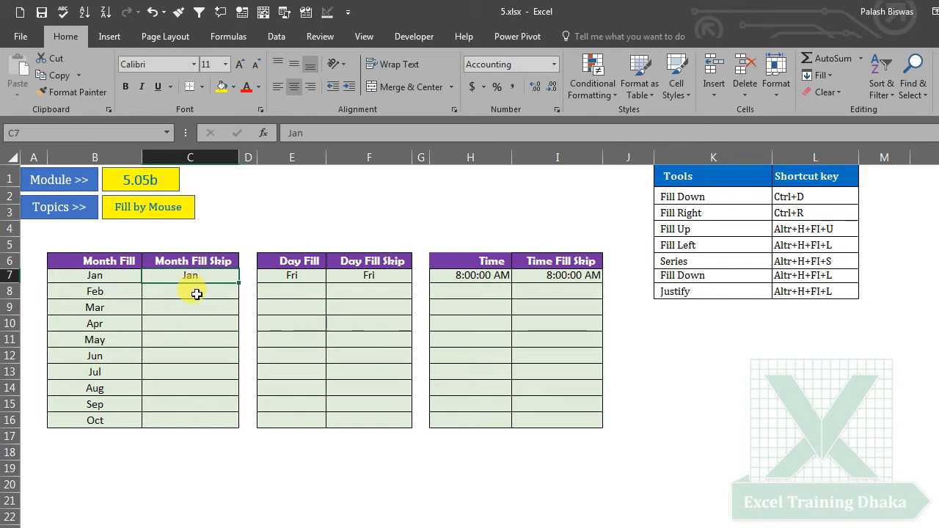
left_click(197, 294)
type("Mar")
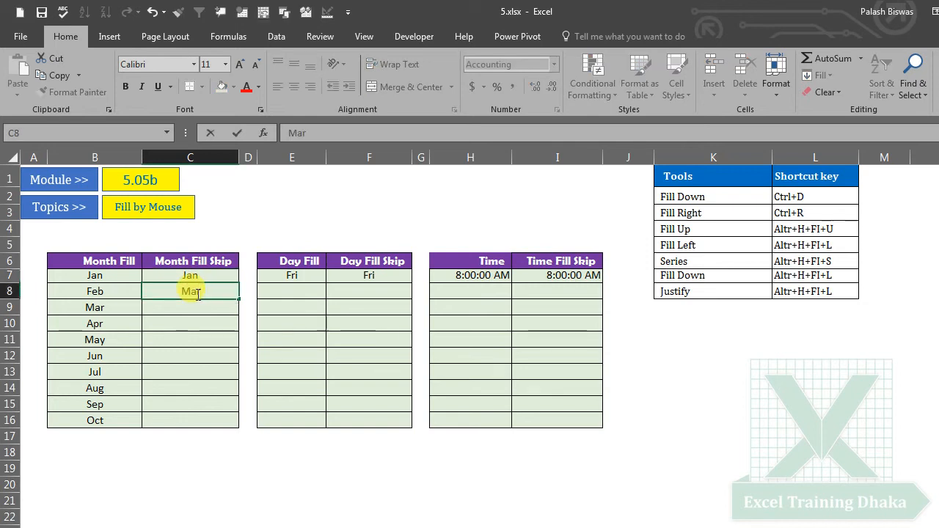
key("Return")
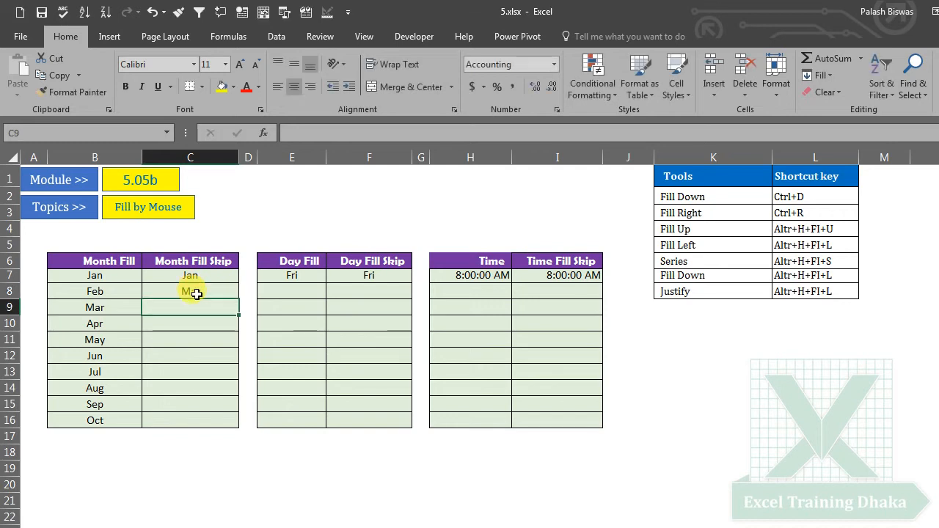
Extend the alternate-month pattern of C7:C8 down to C16 with the fill handle.
left_click(194, 272)
left_click_drag(195, 271, 197, 290)
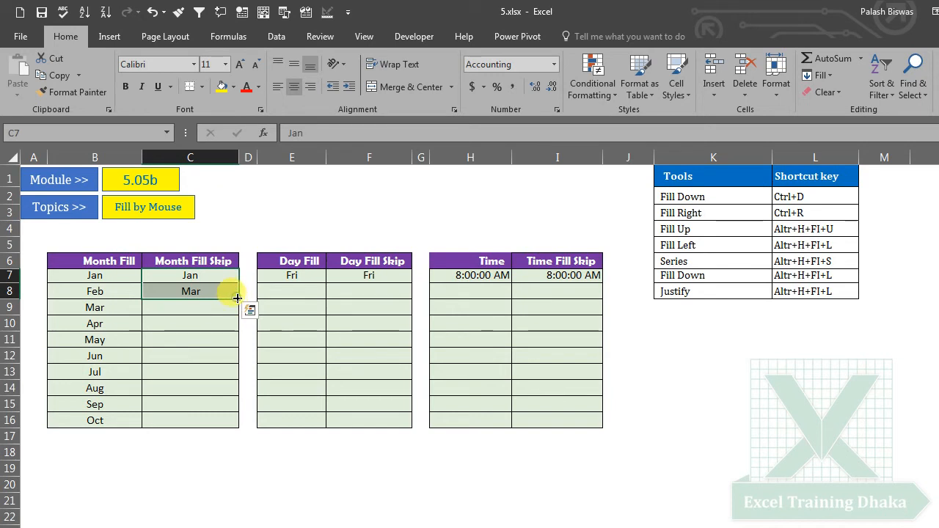
left_click_drag(237, 298, 237, 427)
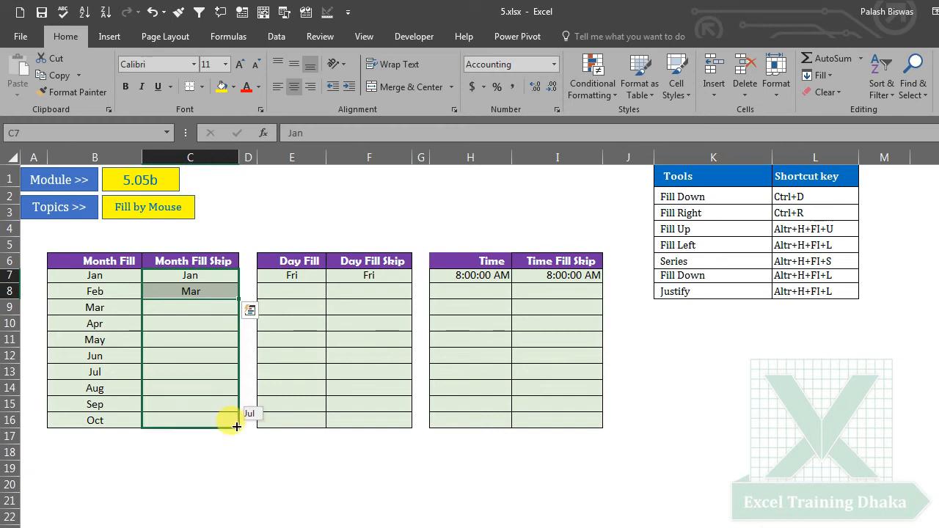
left_click_drag(236, 426, 237, 427)
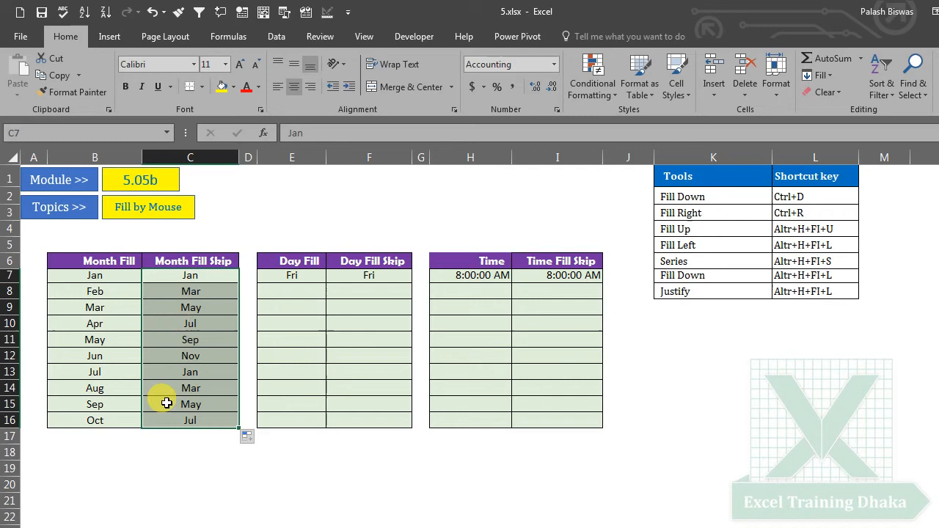
Change E7 in the Day Fill column to Friday and fill the weekdays down to E16 with the fill handle.
left_click(291, 281)
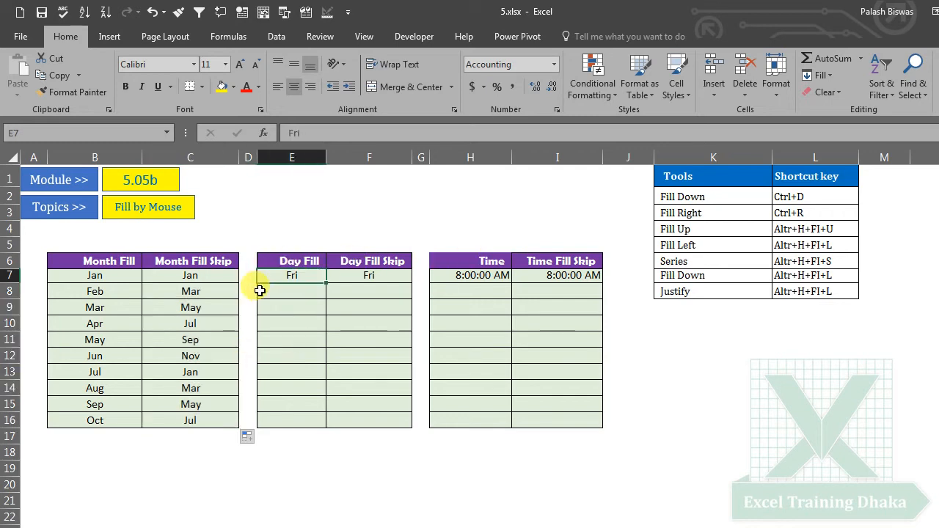
double_click(306, 275)
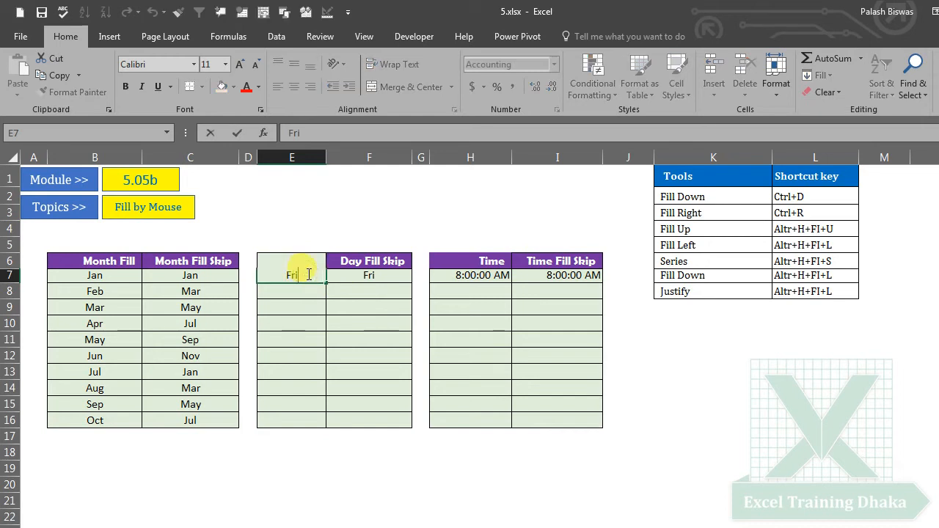
type("day")
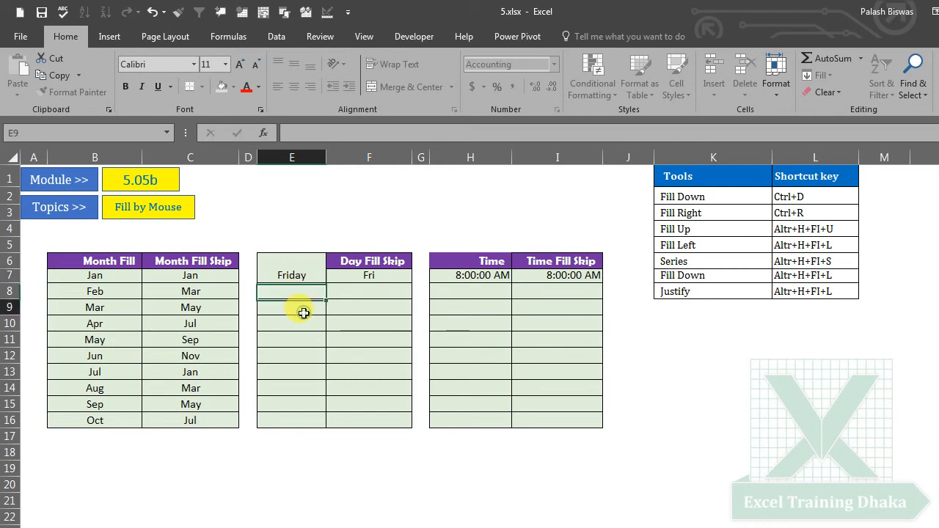
key("Return")
left_click(317, 275)
mouse_move(319, 275)
left_mouse_down()
mouse_move(329, 294)
mouse_move(325, 275)
left_mouse_up()
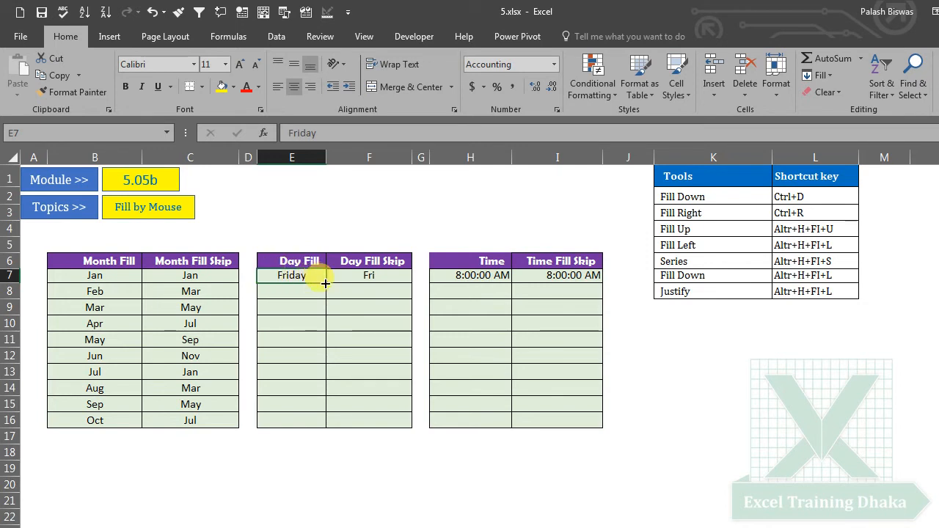
left_click_drag(325, 283, 325, 427)
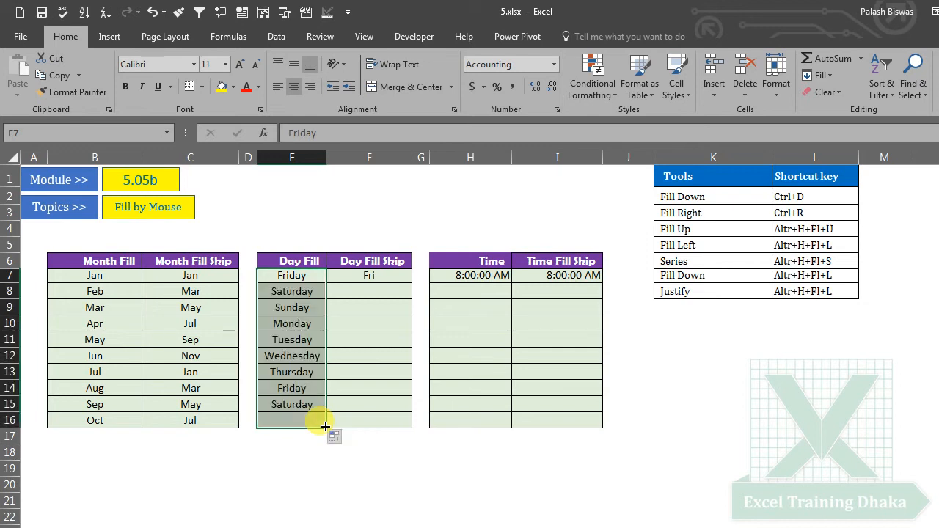
Enter sun in F8 of the Day Fill Skip column and extend the alternate-day pattern of F7:F8 down to F16.
left_click(378, 273)
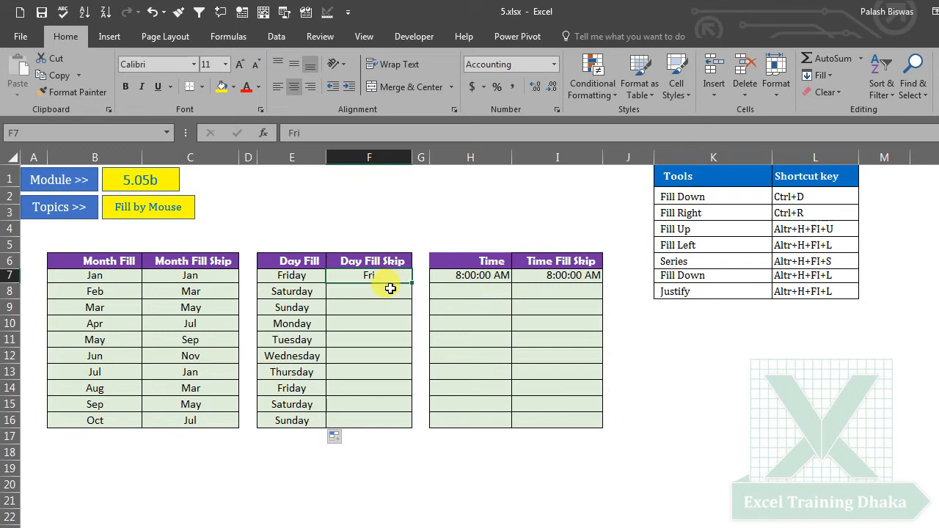
left_click(390, 290)
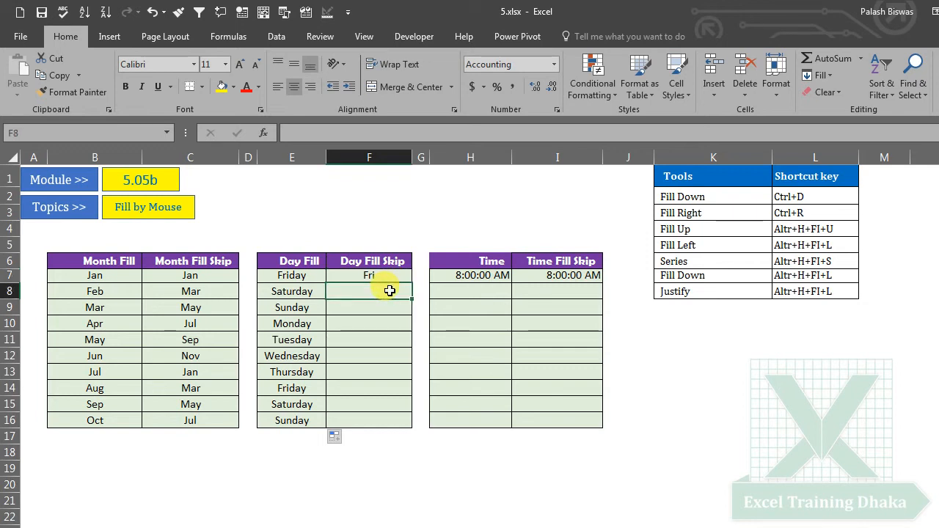
type("su")
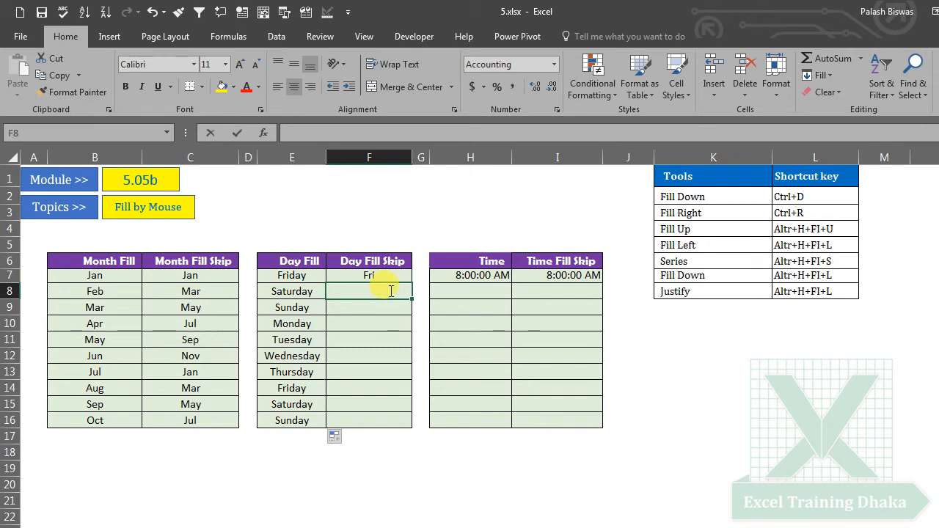
type("n")
key("Return")
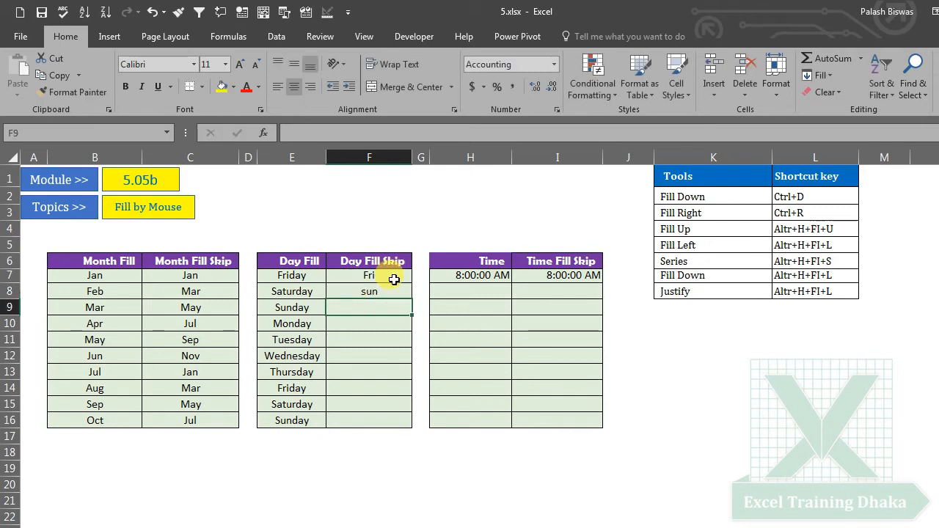
left_click(394, 279)
left_click_drag(394, 279, 403, 430)
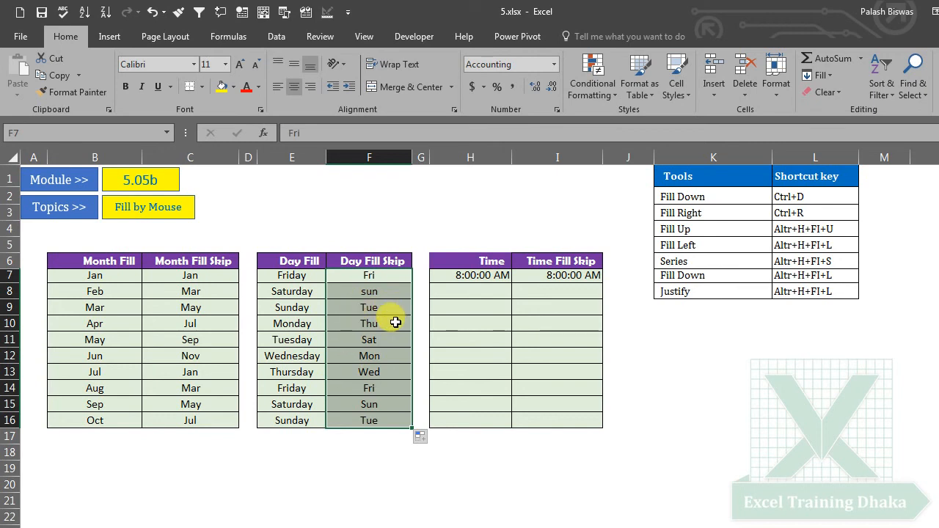
Fill the Time column hourly from 8:00:00 AM in H7 down to H16 with the fill handle.
left_click(518, 341)
left_click(480, 272)
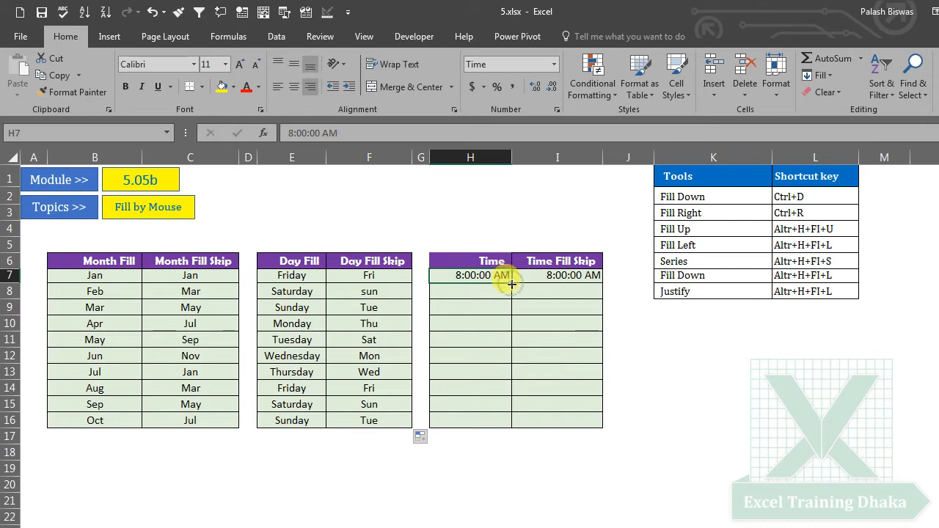
left_click_drag(511, 284, 510, 428)
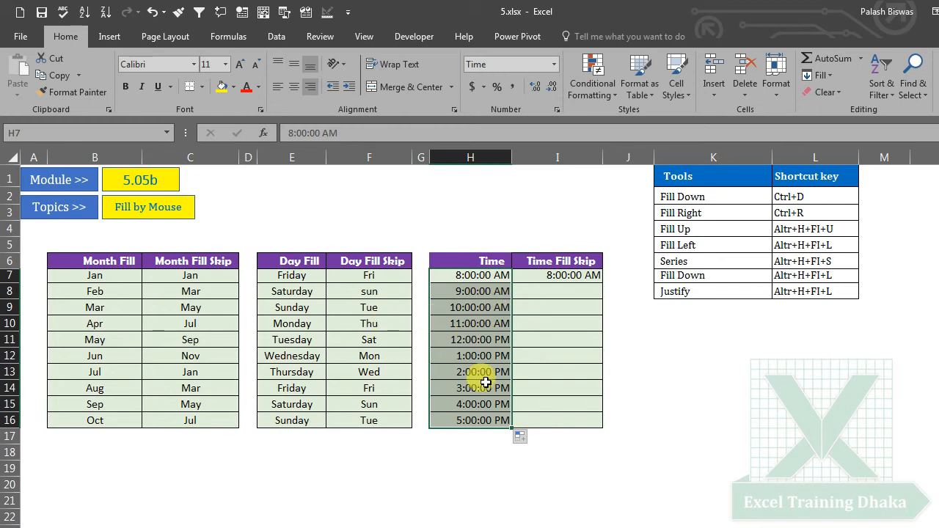
Fill the time from I7 into I8 of the Time Fill Skip column and change I8 to 8:30:00 AM.
left_click(560, 275)
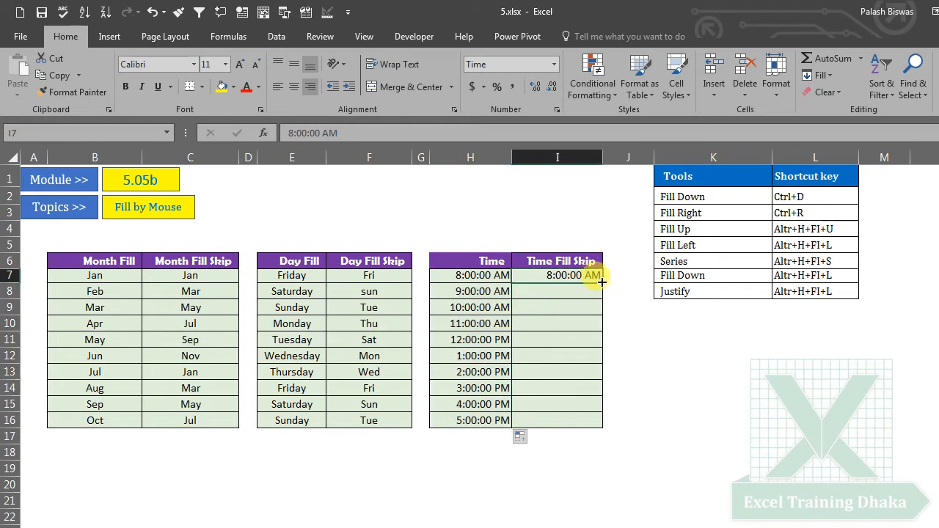
left_click_drag(601, 282, 580, 298)
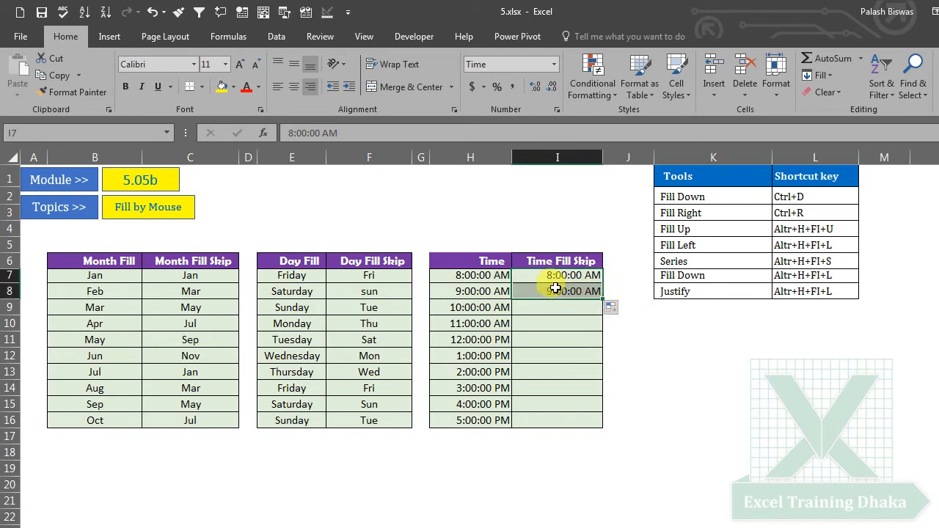
left_click(555, 289)
double_click(556, 289)
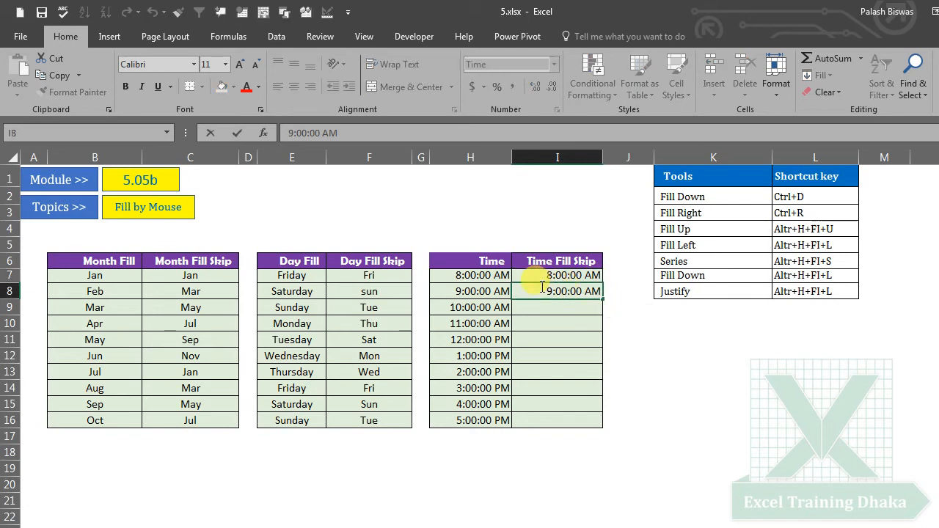
left_click_drag(546, 290, 552, 290)
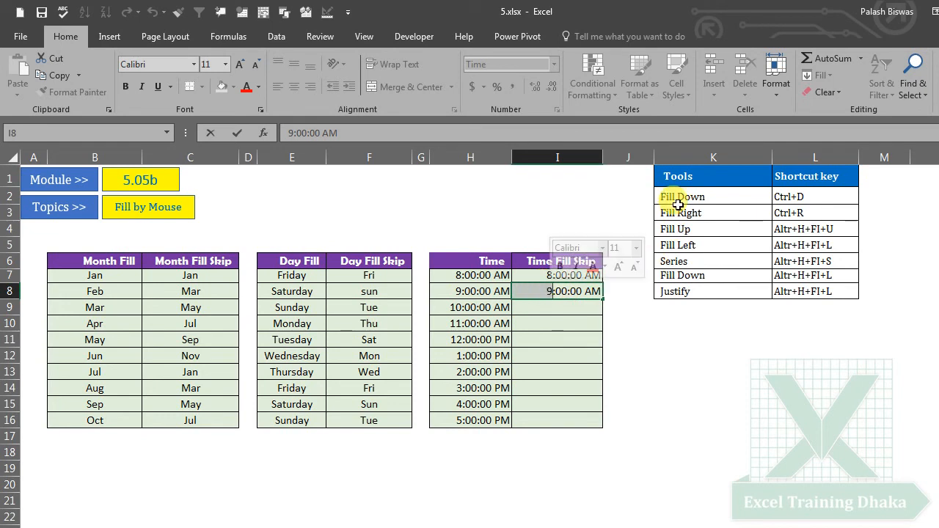
type("8")
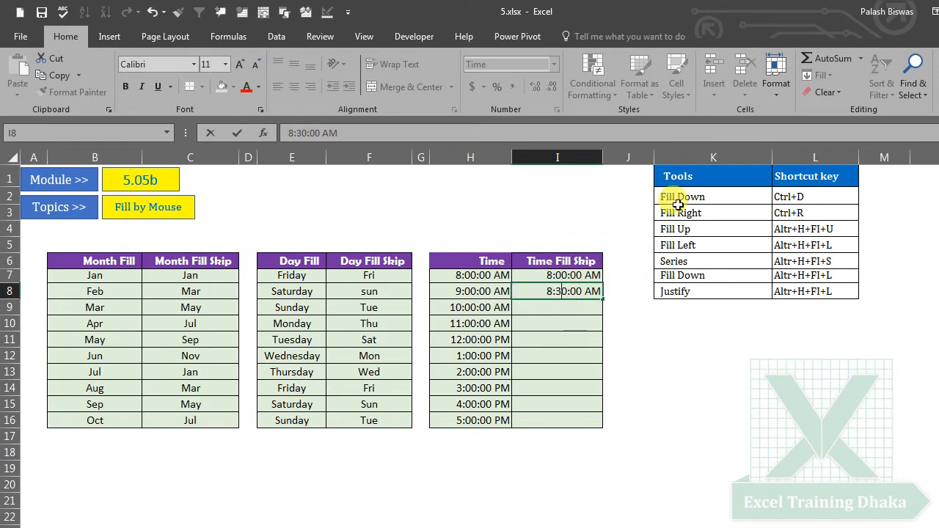
key("Return")
Extend the half-hour pattern of I7:I8 down to I16 with the fill handle.
left_click_drag(580, 272, 582, 290)
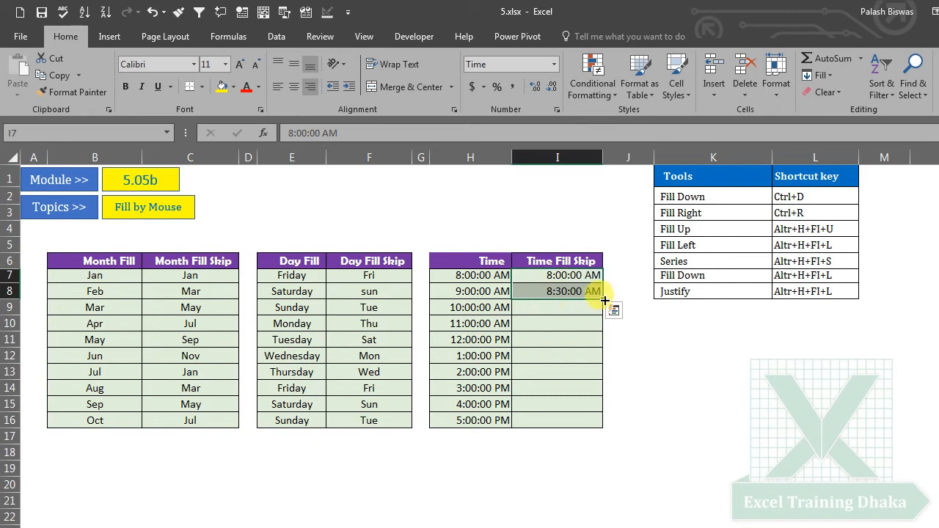
left_click_drag(601, 303, 600, 427)
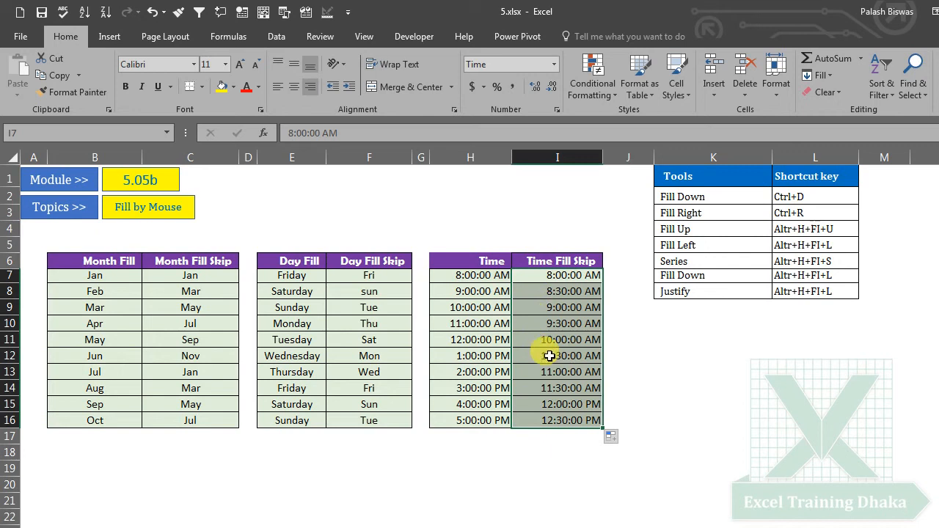
left_click(732, 405)
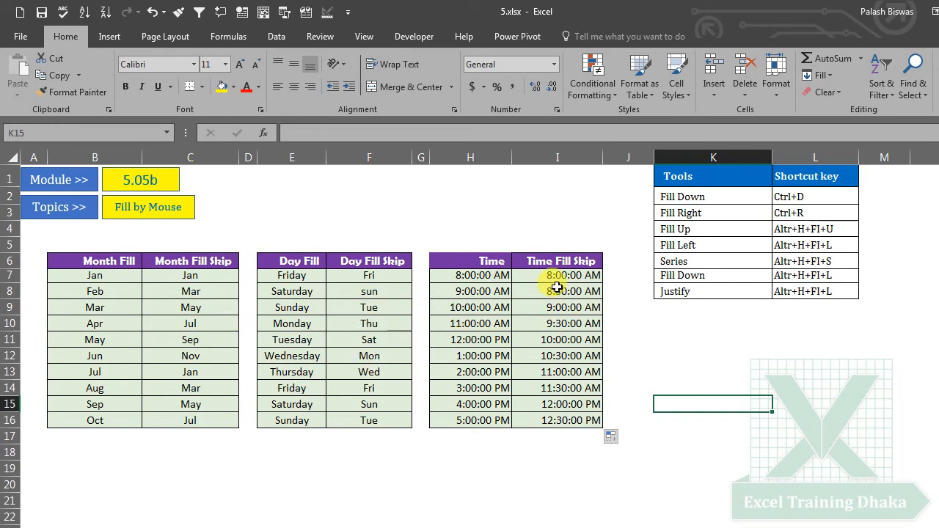
left_click(693, 339)
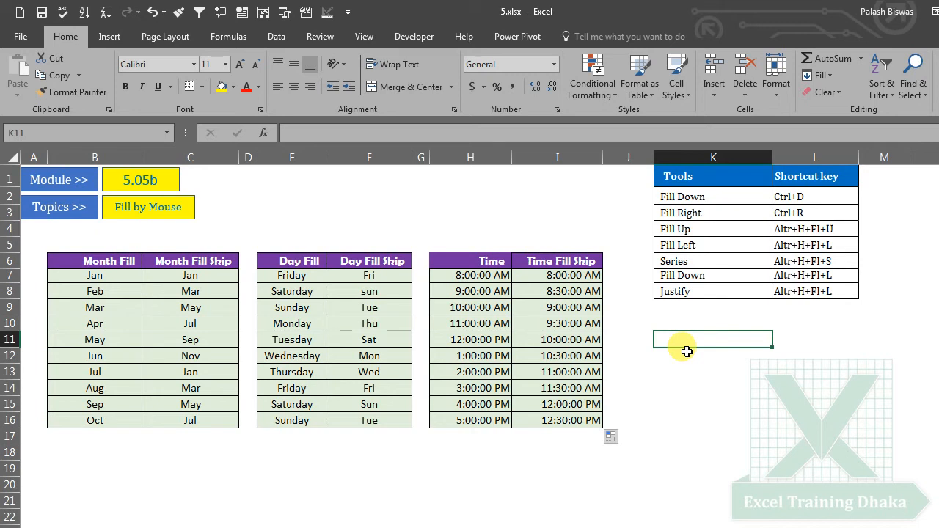
left_click(100, 275)
left_click_drag(100, 275, 96, 402)
left_click(96, 276)
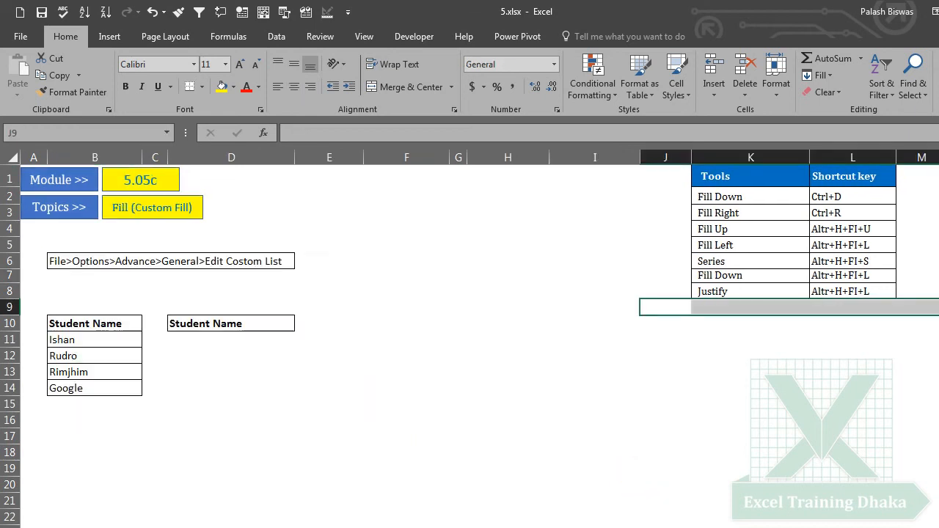
Examine the Student Name list in B11:B14 and the empty Student Name column starting at D11 on the Custom Fill sheet.
left_click(230, 364)
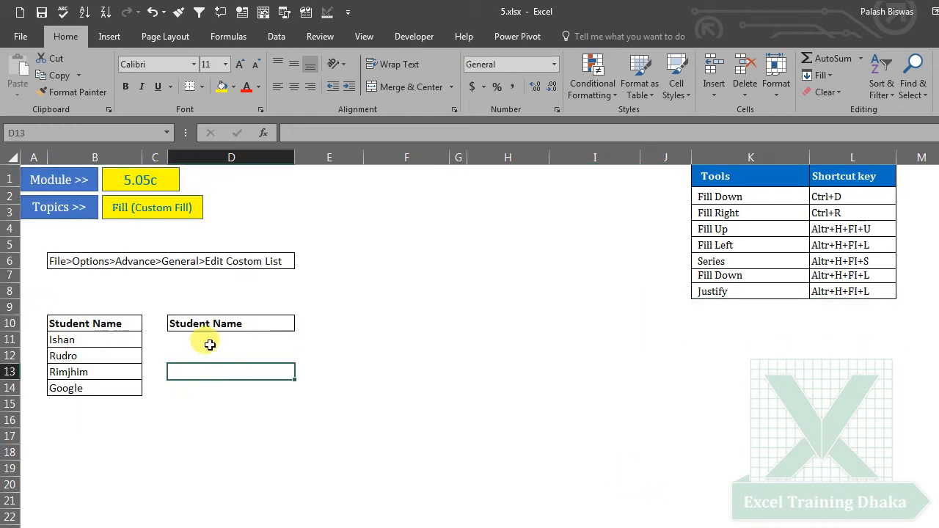
left_click(90, 322)
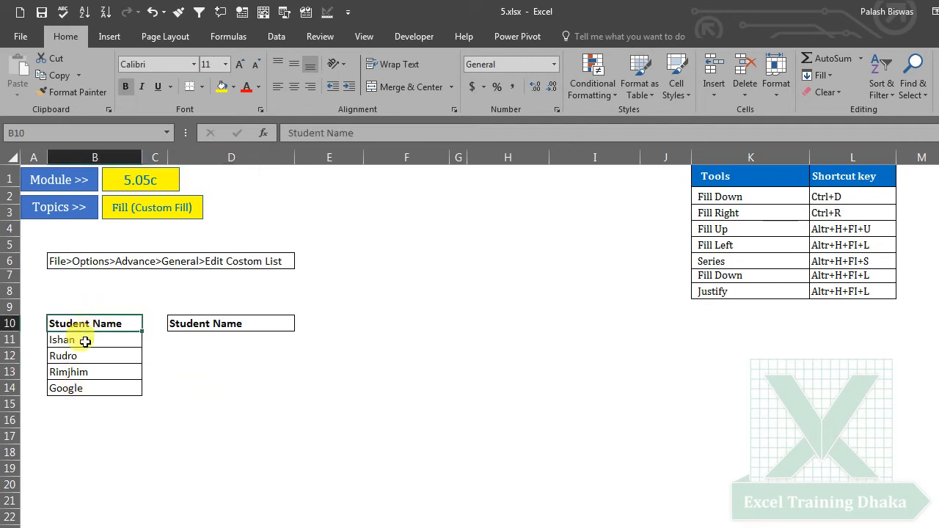
left_click_drag(83, 338, 83, 389)
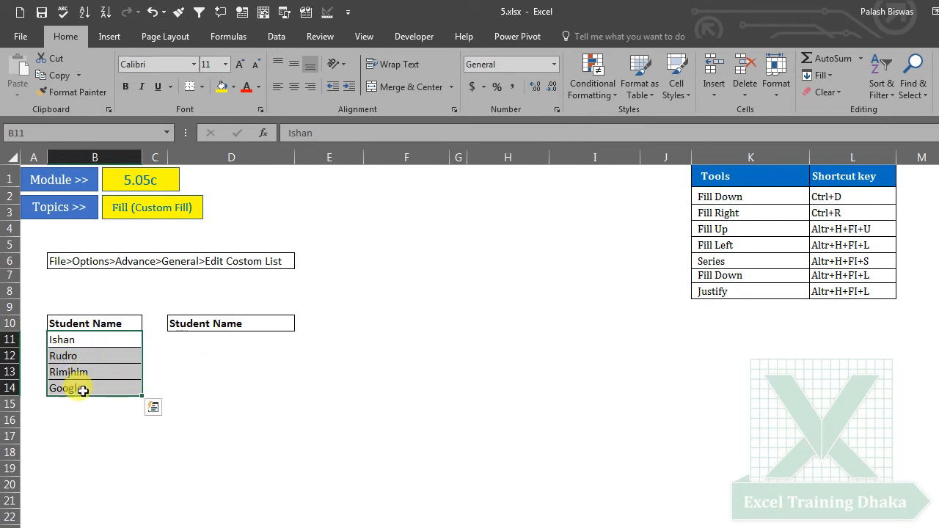
left_click_drag(106, 337, 98, 389)
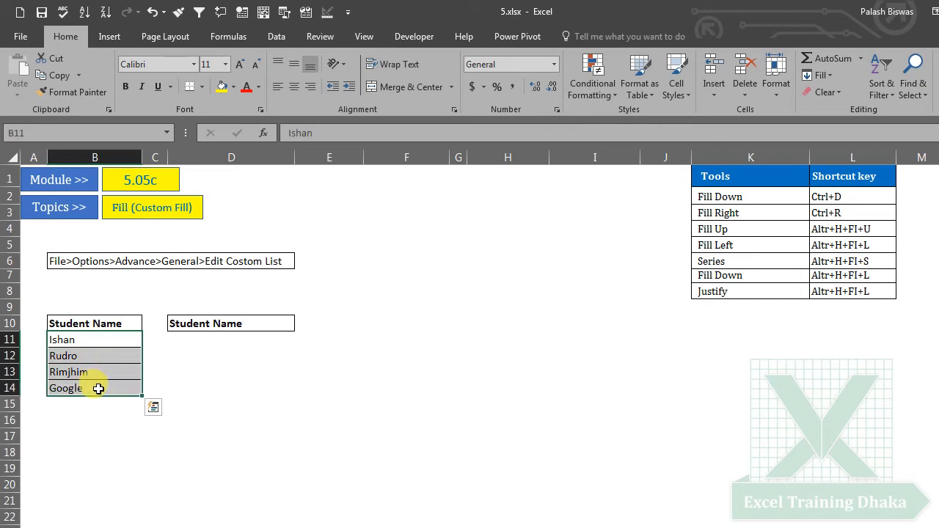
left_click(213, 342)
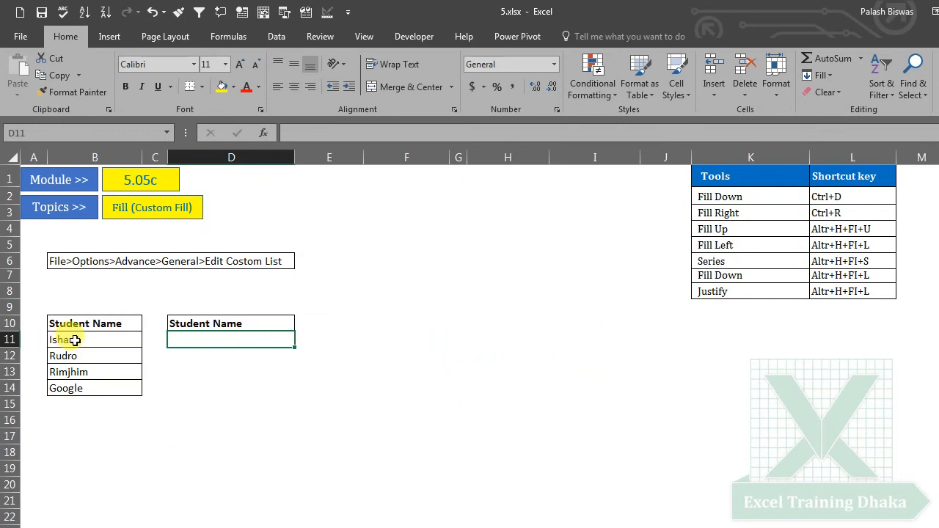
left_click_drag(77, 340, 78, 390)
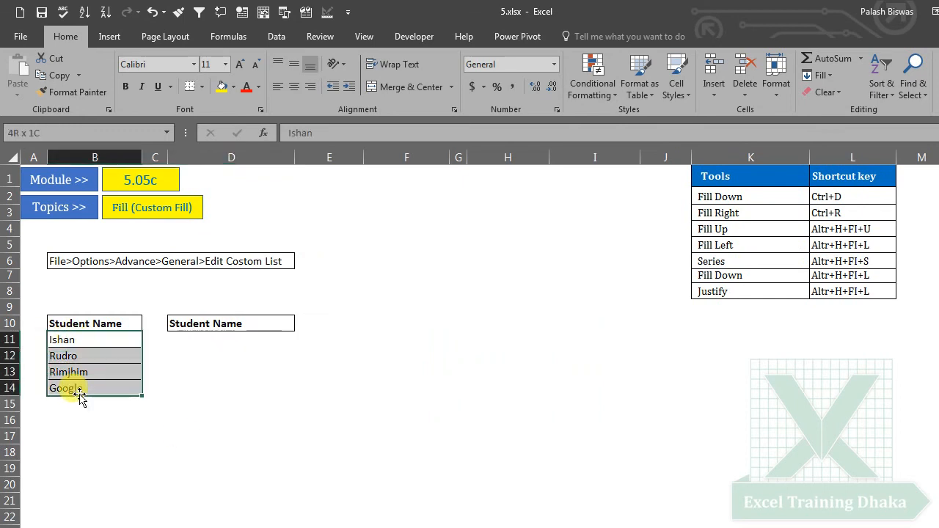
left_click(224, 342)
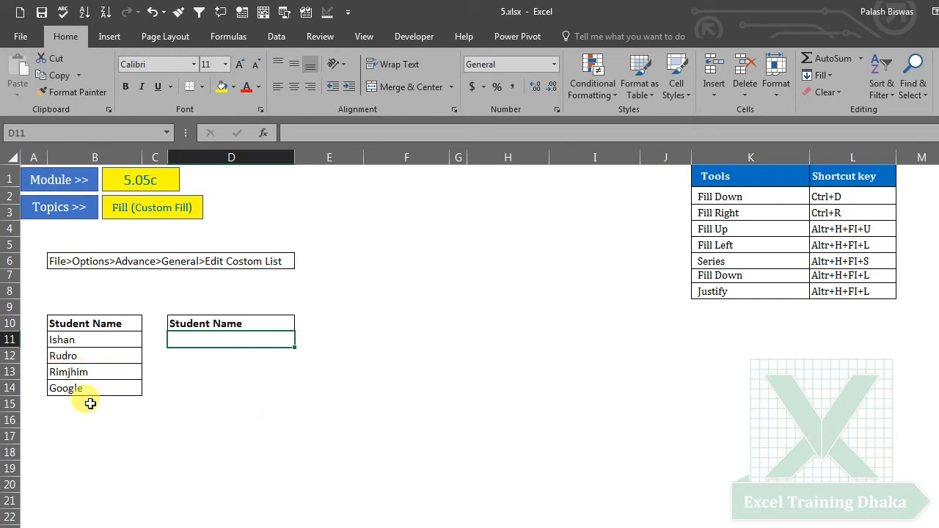
left_click(88, 340)
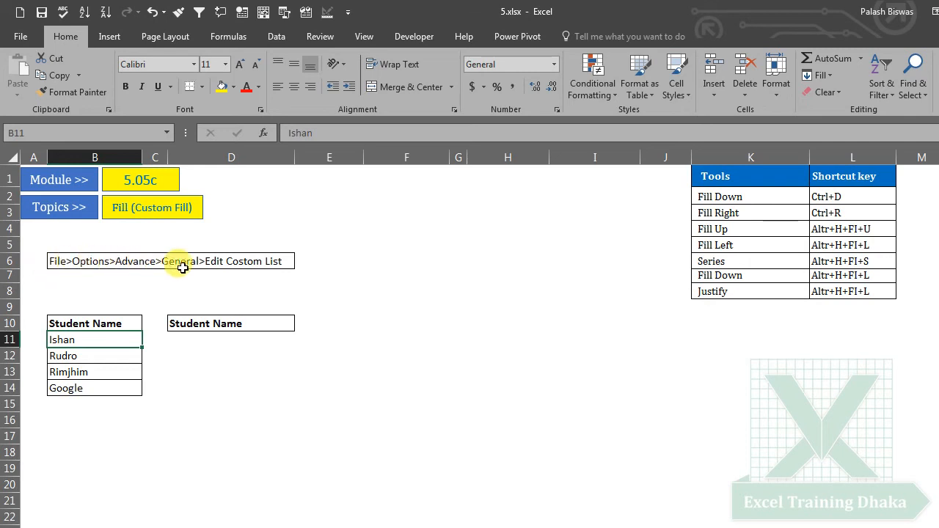
Open the Custom Lists editor from the General section of the advanced Excel options.
left_click(20, 38)
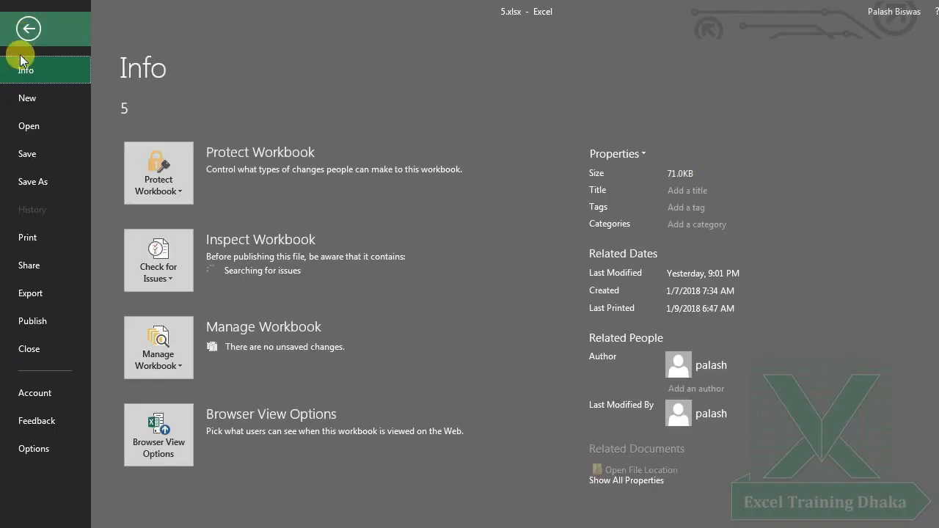
left_click(30, 450)
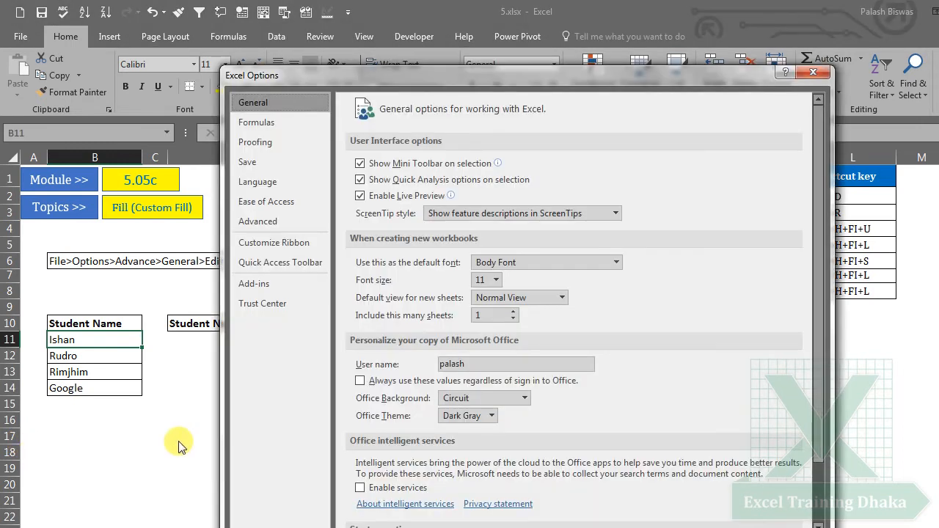
left_click(277, 227)
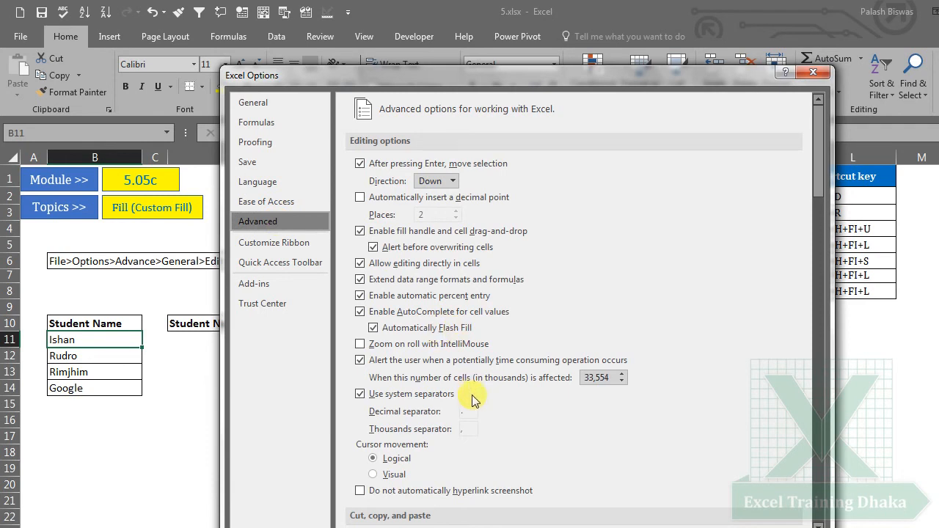
scroll(472, 405, "down", 3)
scroll(472, 404, "down", 8)
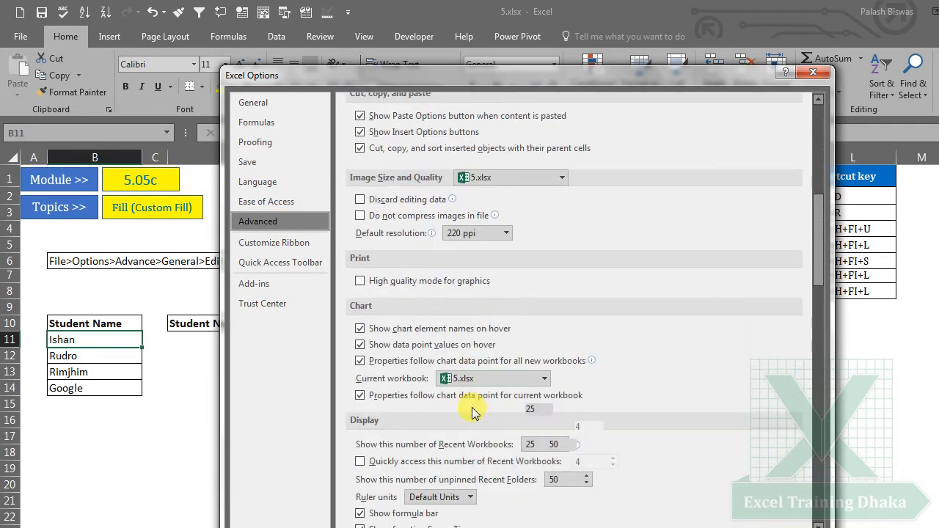
scroll(472, 411, "down", 2)
left_click_drag(816, 263, 804, 448)
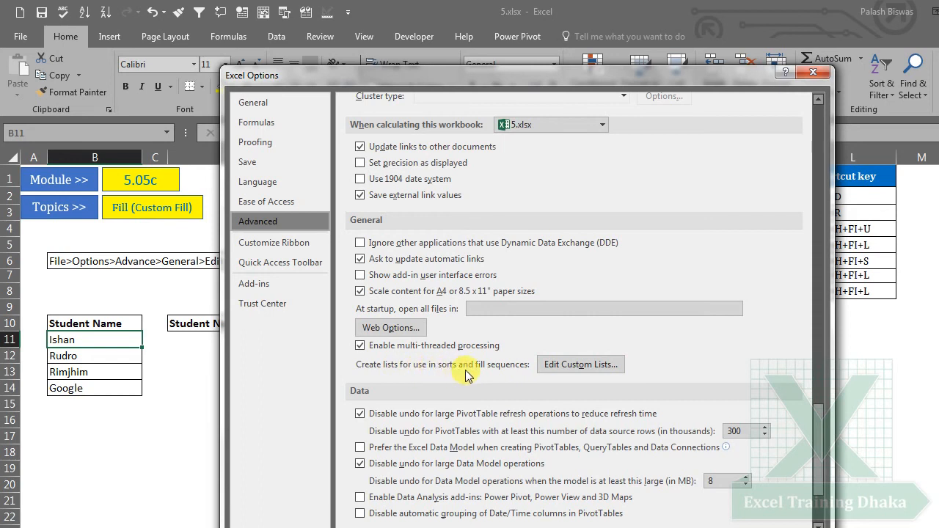
left_click(570, 367)
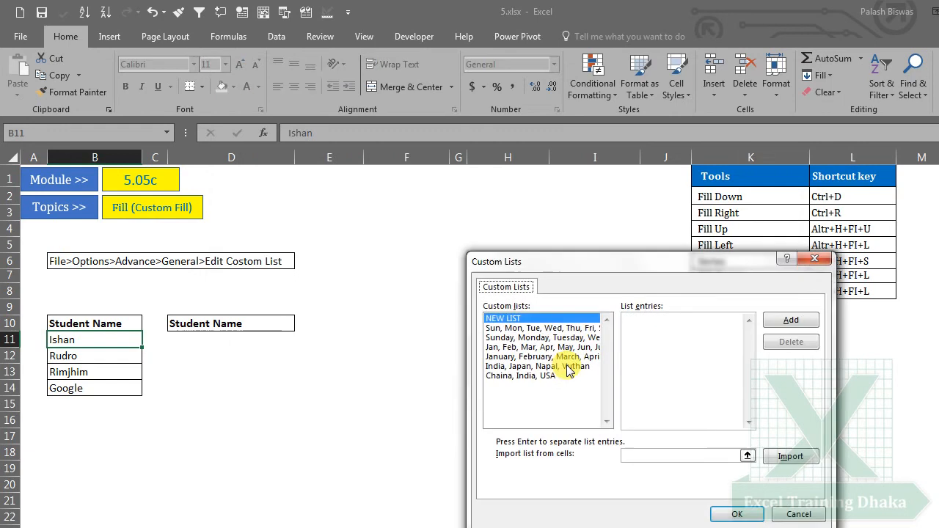
left_click_drag(585, 270, 433, 128)
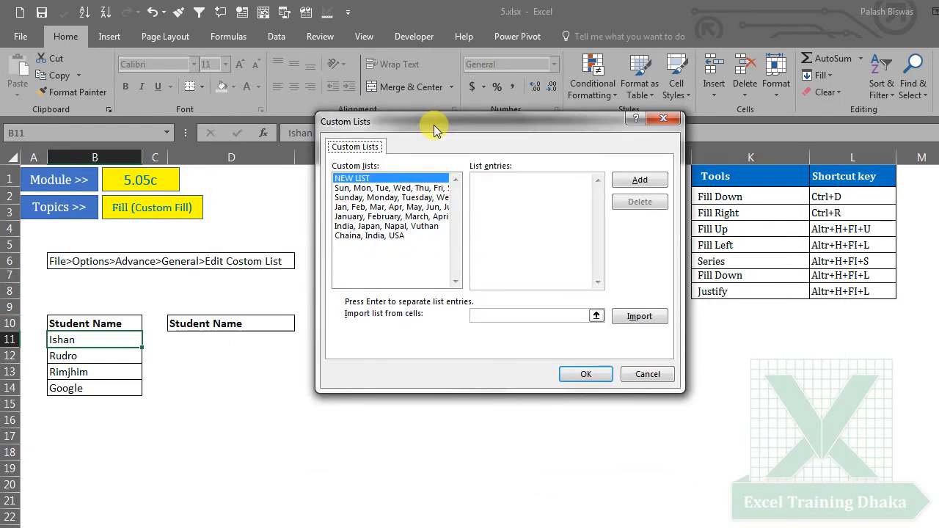
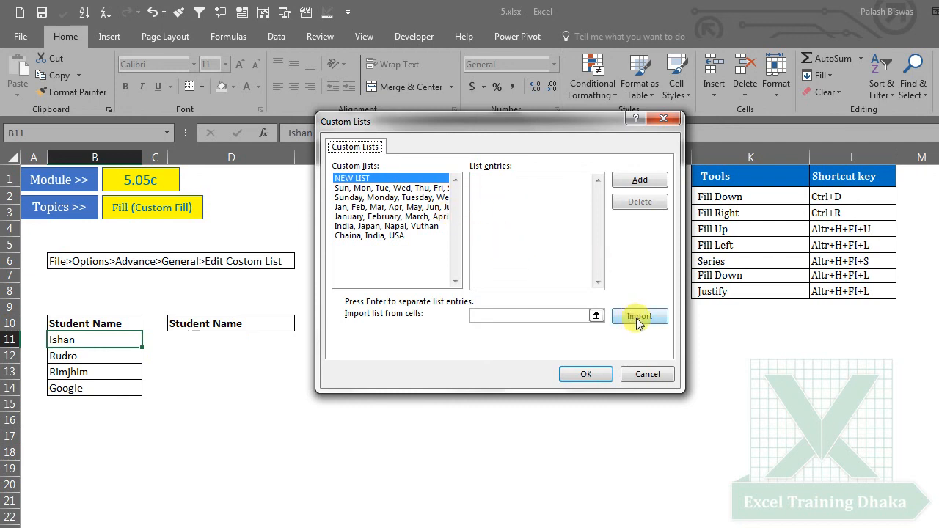
Import the student names in B11:B14 as a new custom list and accept the Excel options.
left_click(596, 315)
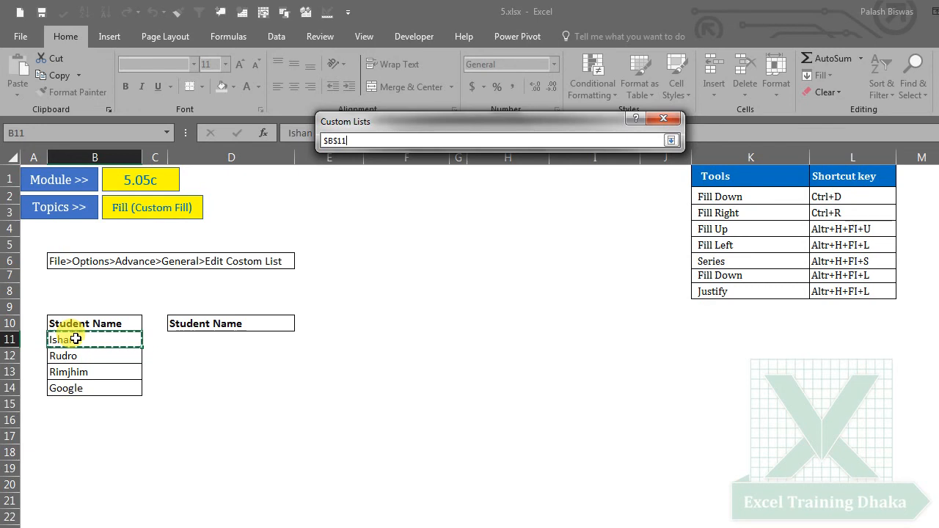
left_click_drag(75, 339, 68, 388)
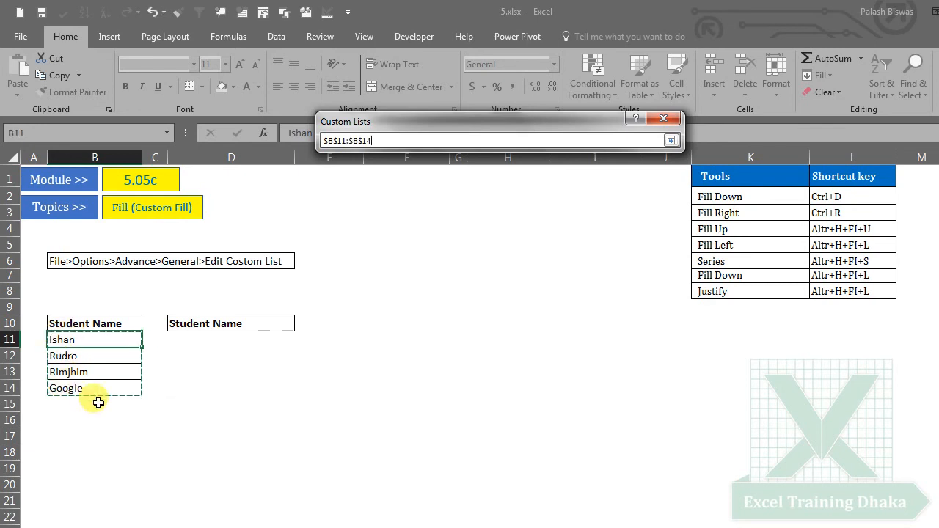
left_click(671, 141)
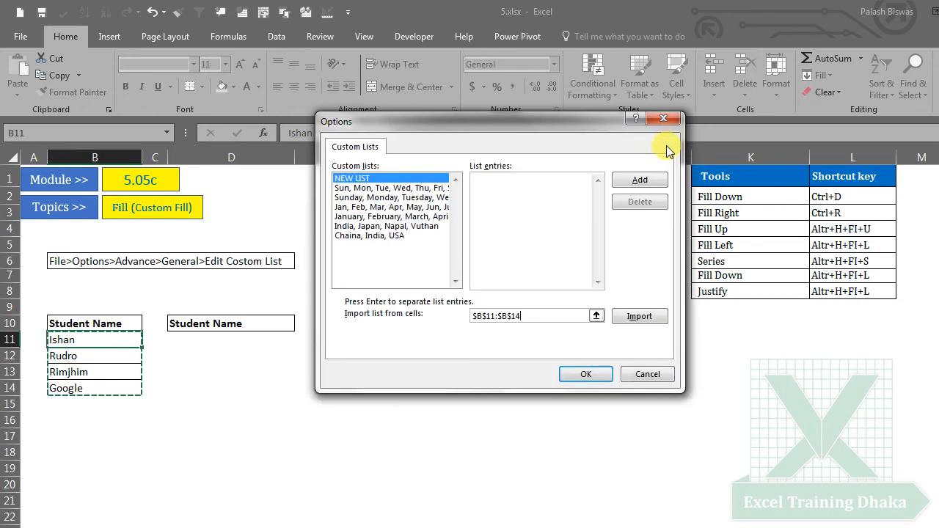
left_click(625, 317)
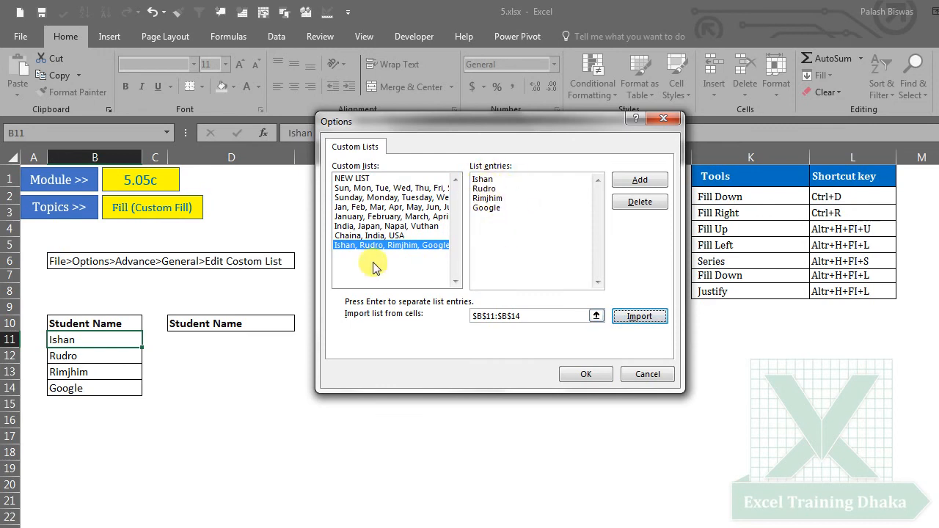
left_click(629, 179)
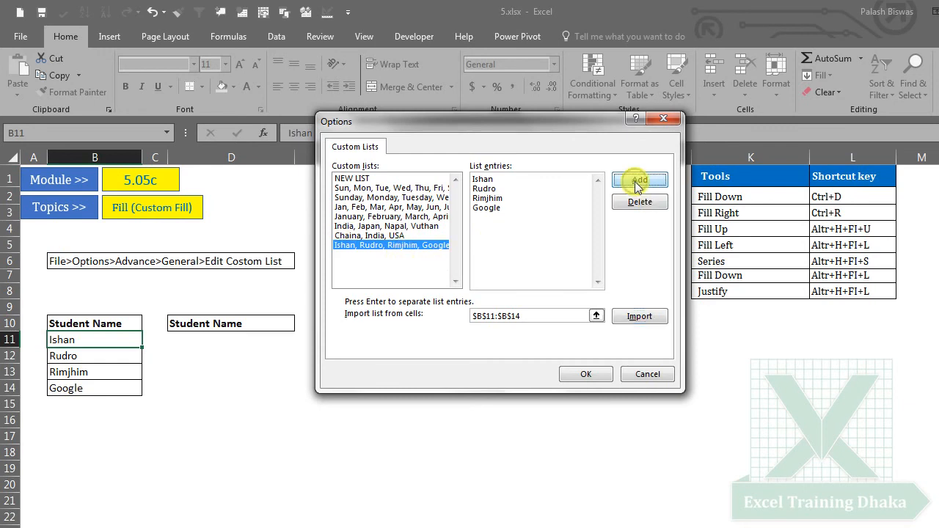
left_click(585, 376)
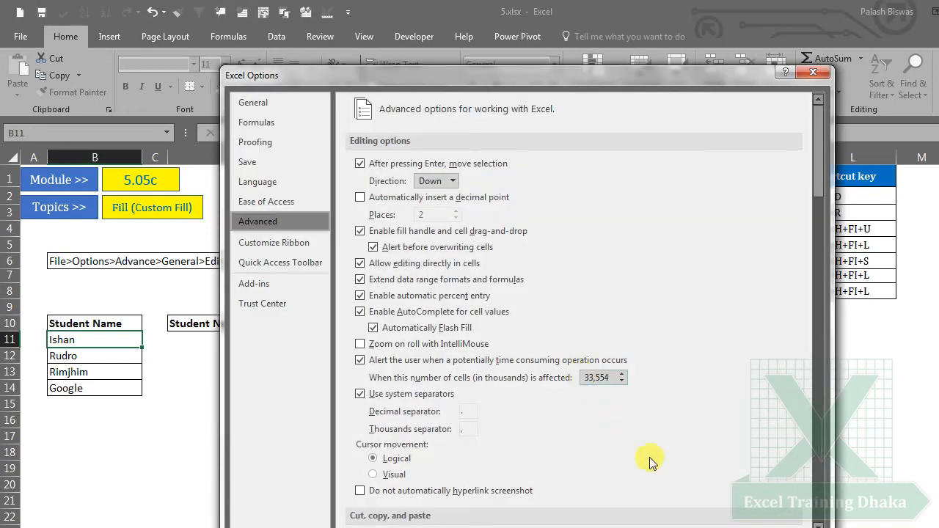
left_click_drag(562, 77, 547, 14)
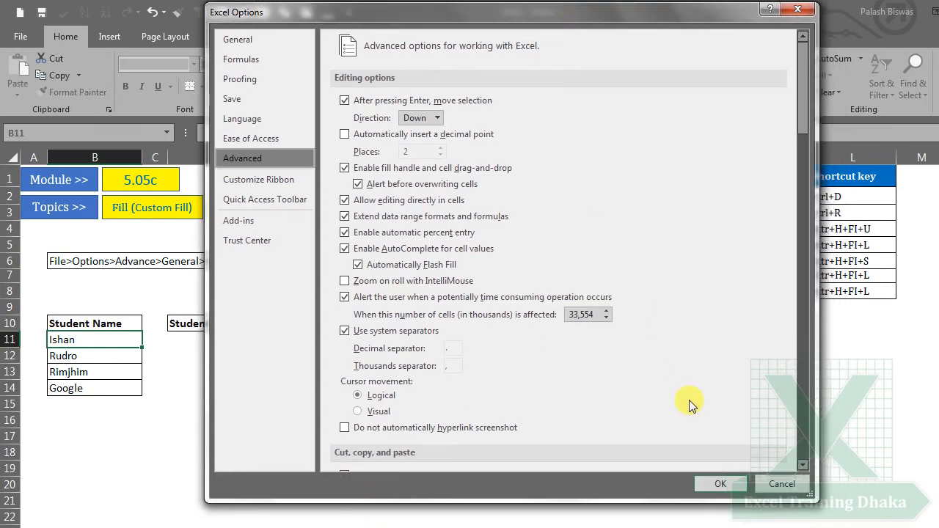
left_click(719, 485)
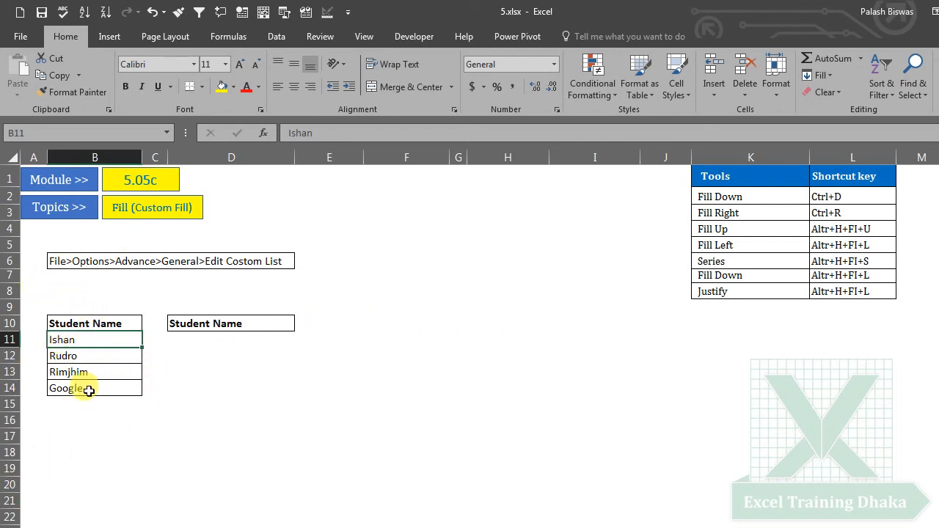
Enter the first student's name in D11 and fill the custom list down to D14 with the fill handle.
left_click(222, 342)
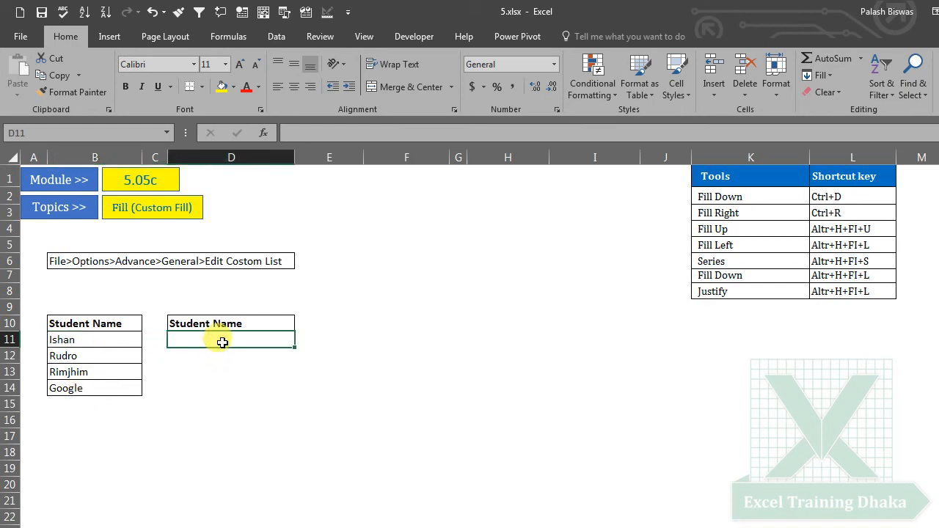
type("ishan")
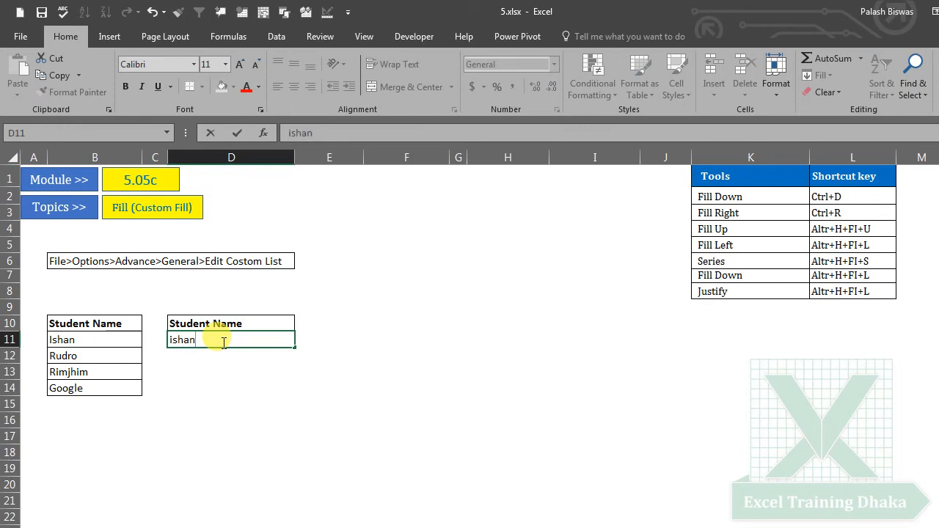
key("Return")
left_click(222, 343)
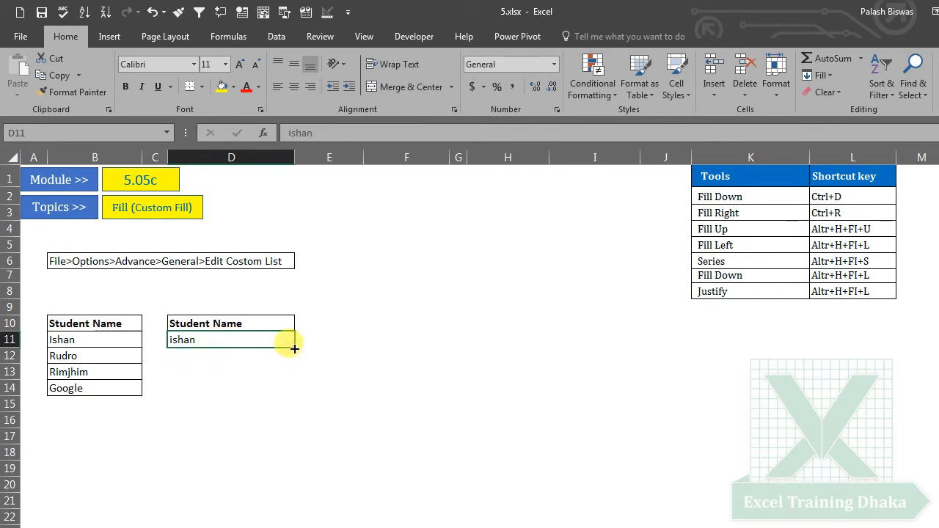
left_click_drag(294, 356, 283, 399)
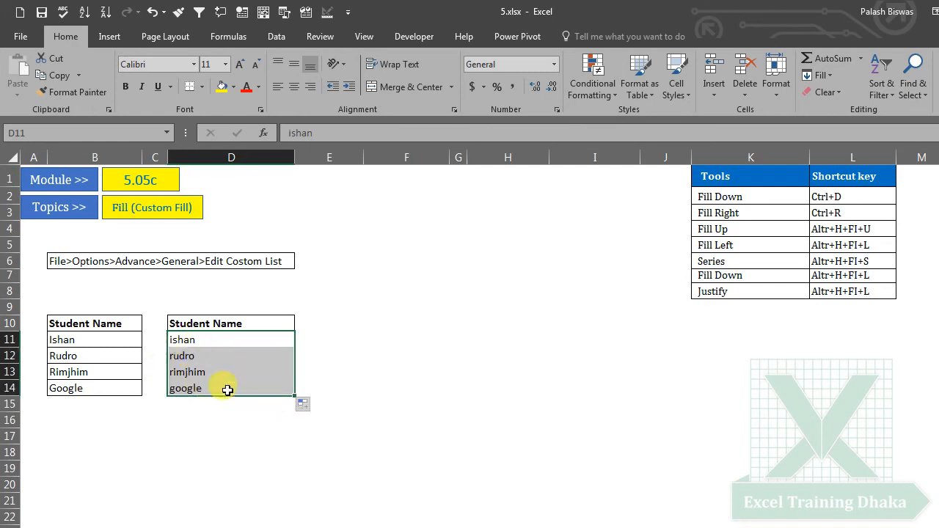
Enter the first student's name in J14 and extend the custom list down to J19 with the fill handle.
left_click(689, 392)
type("sha")
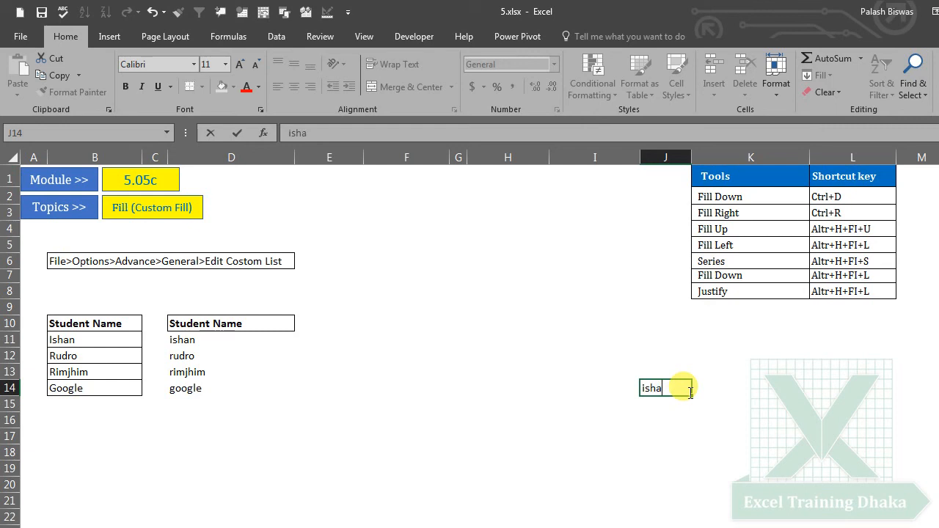
left_click(687, 408)
left_click(680, 392)
left_click_drag(694, 398, 692, 477)
Clear the repeated student names from J18:J20.
left_click_drag(656, 448, 661, 478)
key("Delete")
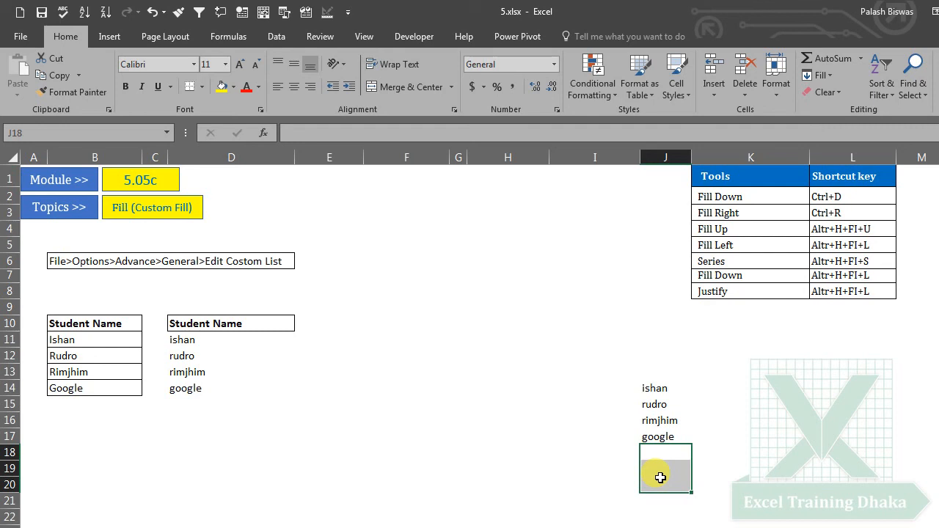
Copy the student names in B11:B14 and paste them as values starting at E11.
left_click(84, 340)
left_click_drag(84, 367, 84, 384)
key("ctrl+c")
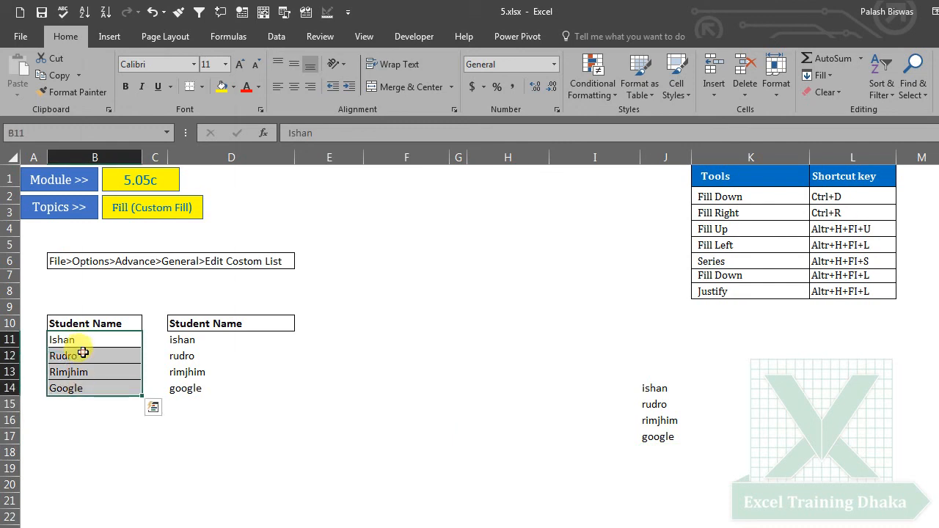
right_click(83, 354)
key("Escape")
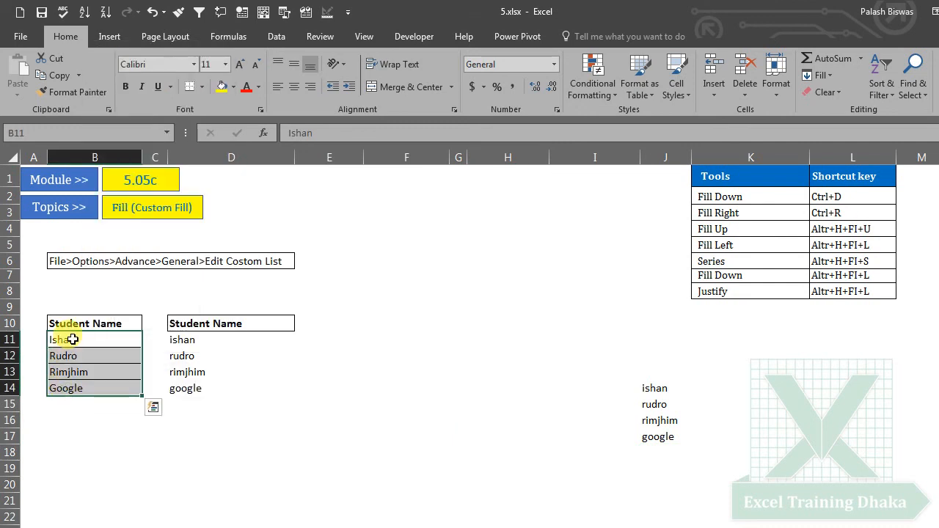
left_click(59, 74)
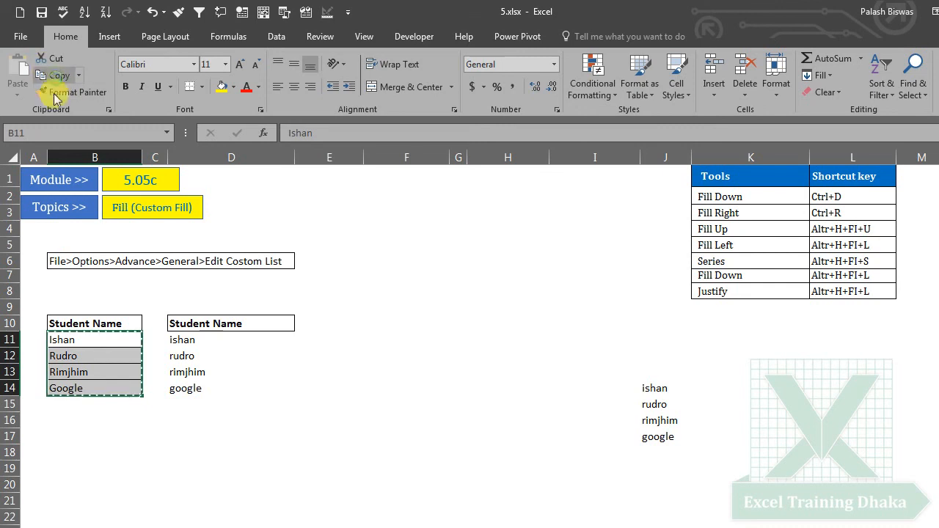
left_click(350, 339)
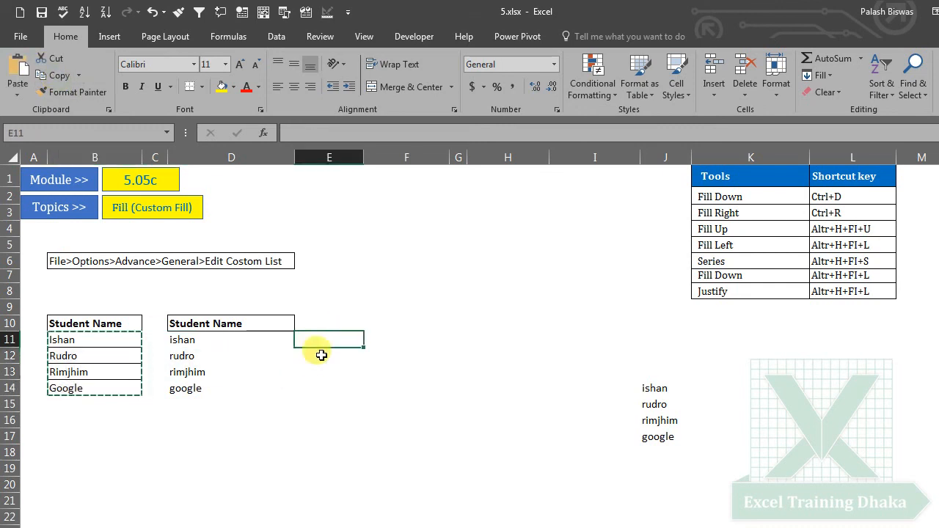
right_click(327, 337)
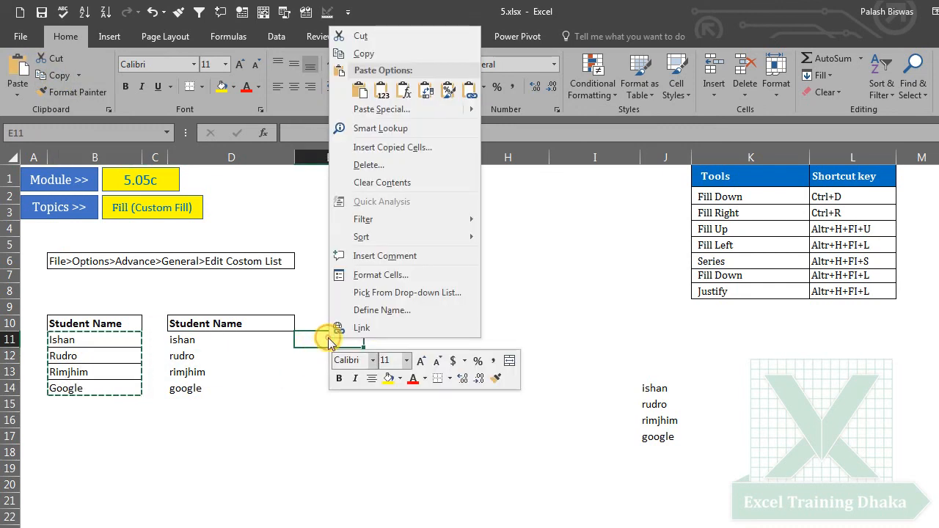
left_click(382, 90)
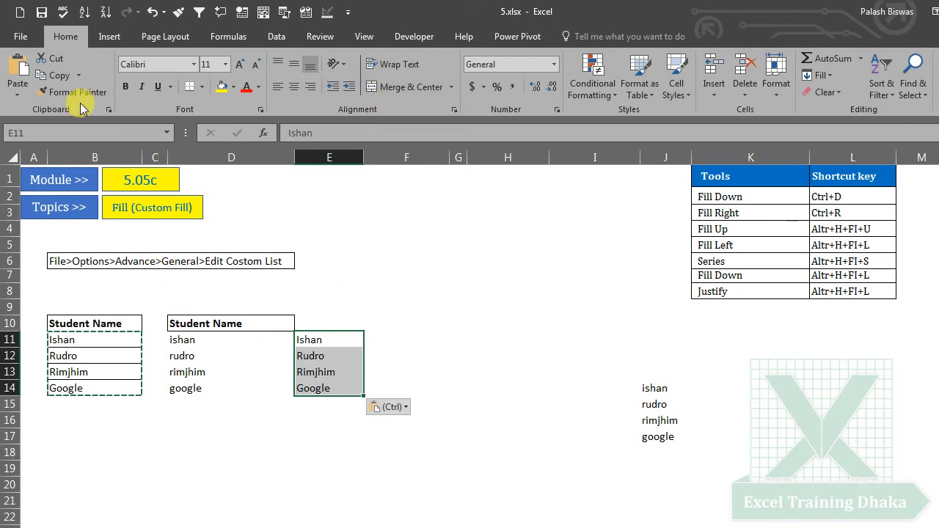
Undo the paste into E11:E14 and the clearing of J18:J20.
left_click(152, 12)
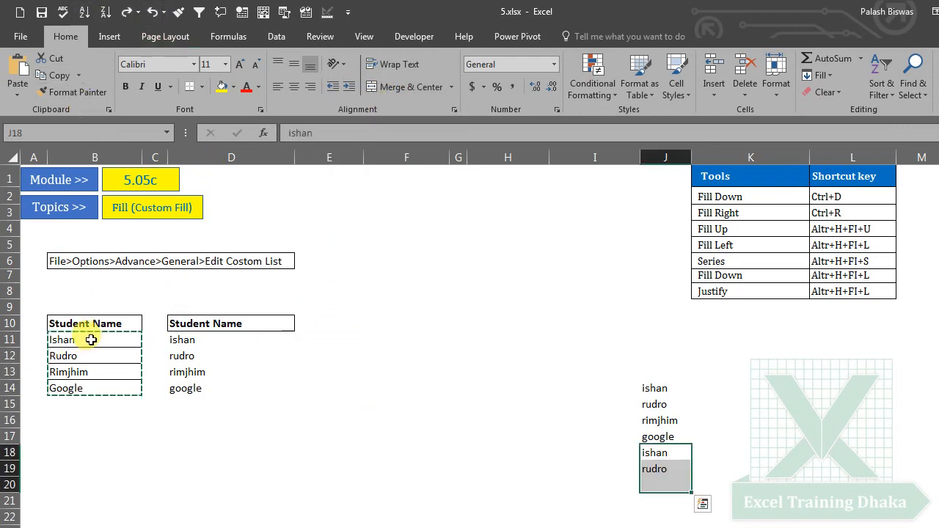
left_click_drag(91, 340, 94, 392)
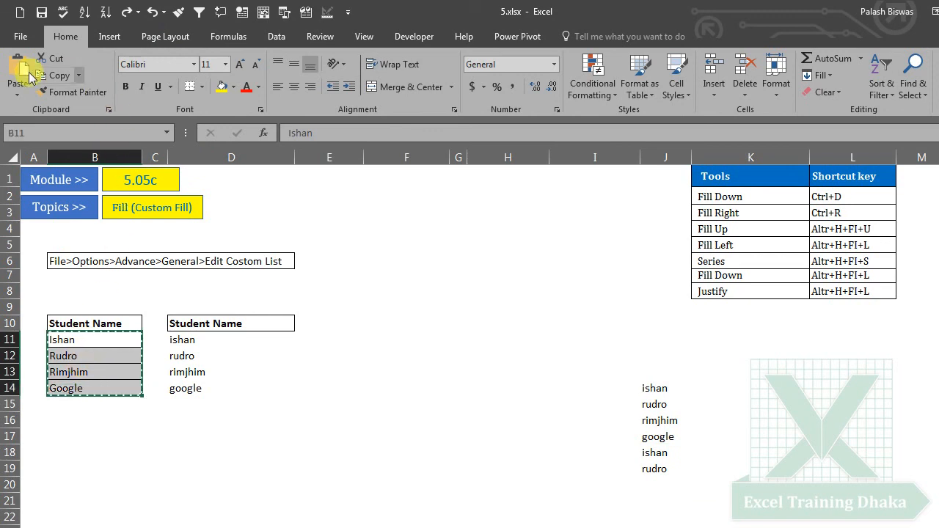
left_click(359, 338)
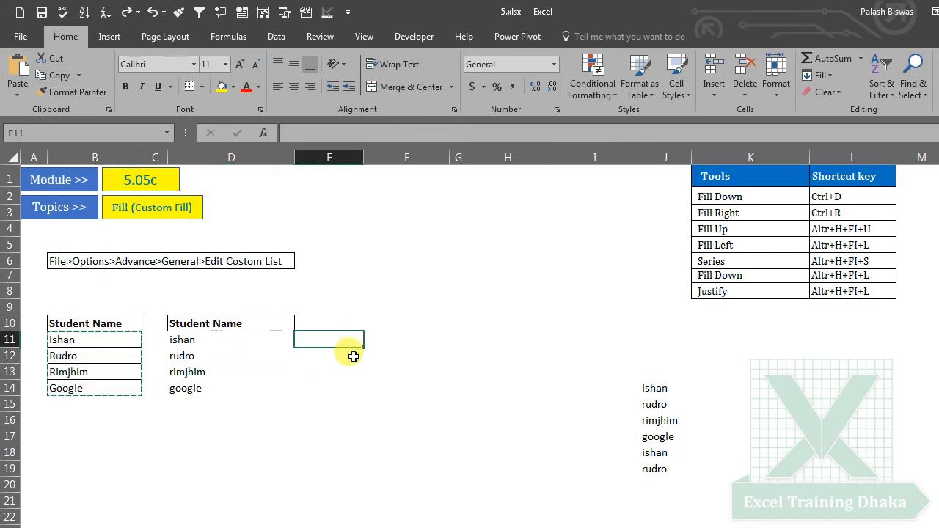
left_click(327, 407)
left_click_drag(193, 340, 193, 389)
left_click(356, 337)
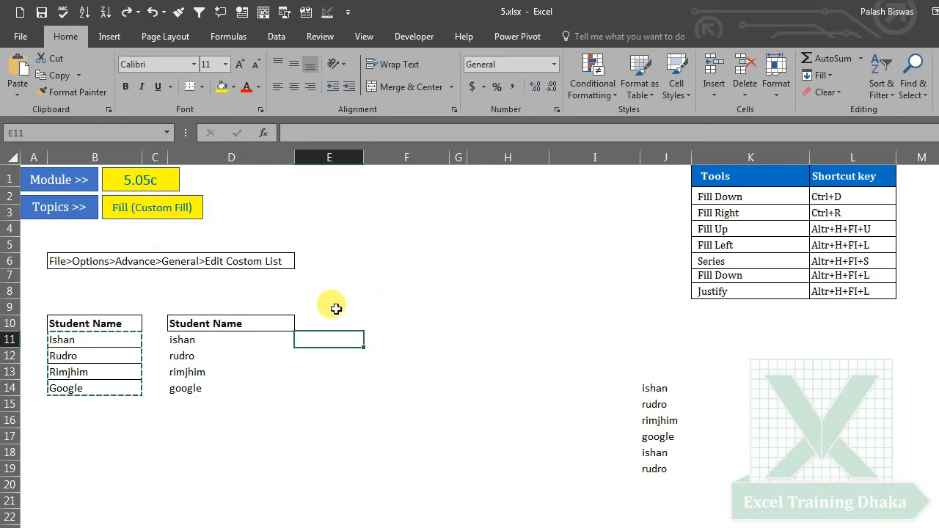
left_click(425, 284)
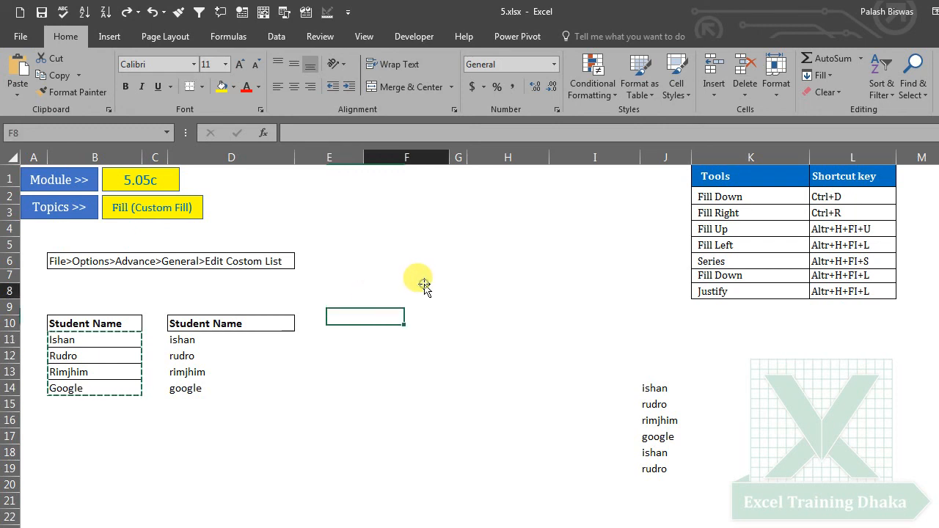
left_click(823, 76)
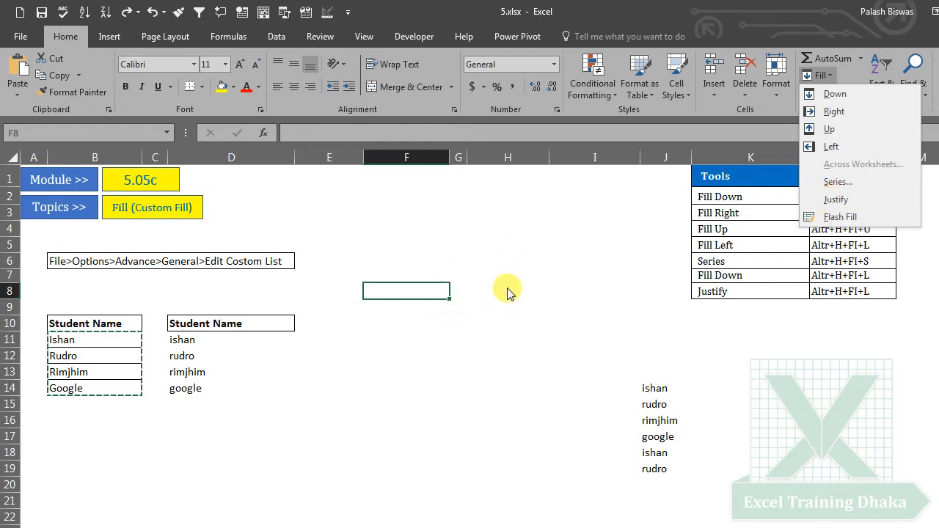
key("Escape")
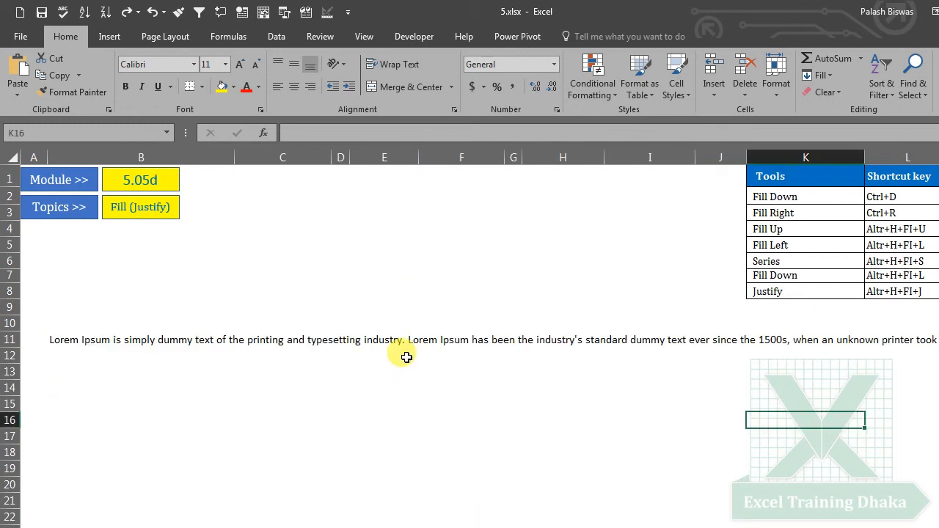
Move the Lorem Ipsum paragraph from B11 to A11 and select its row across the sheet.
left_click(408, 275)
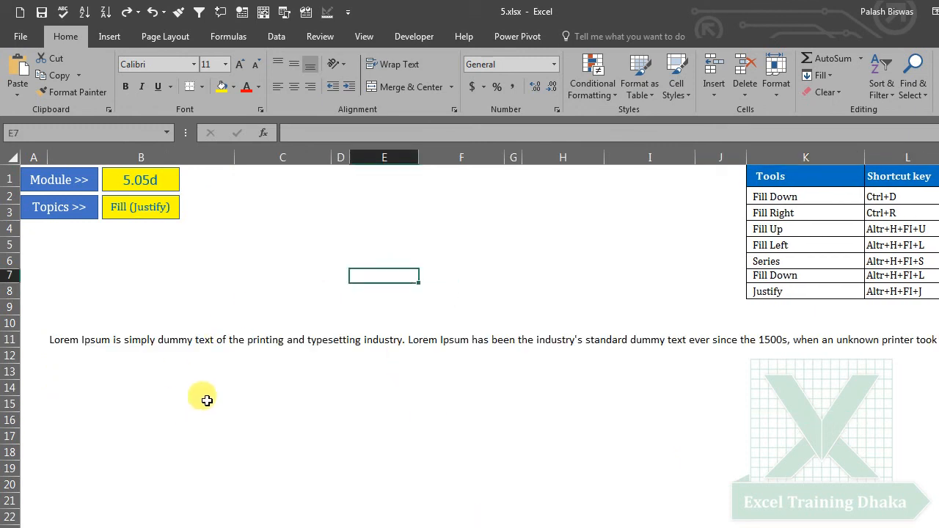
left_click(66, 344)
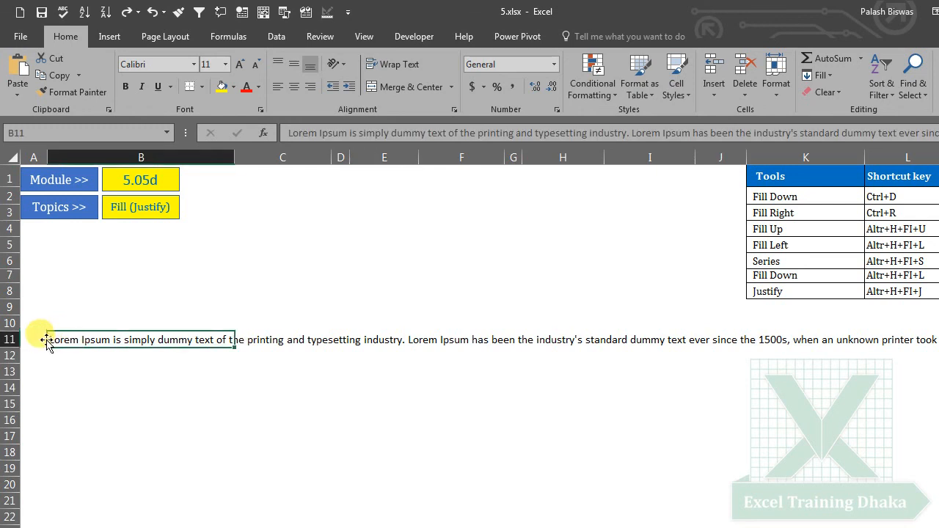
left_click_drag(41, 344, 24, 342)
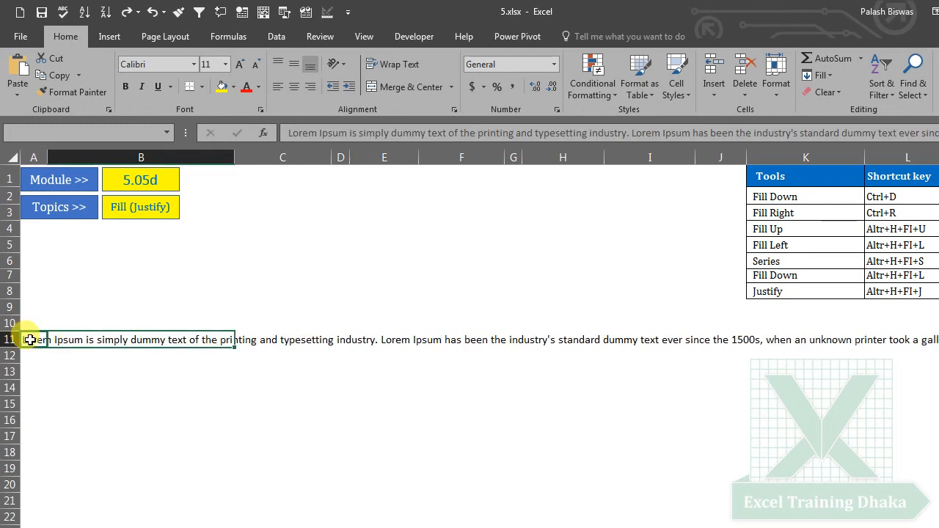
left_click(141, 303)
left_click(149, 416)
left_click_drag(26, 341, 935, 339)
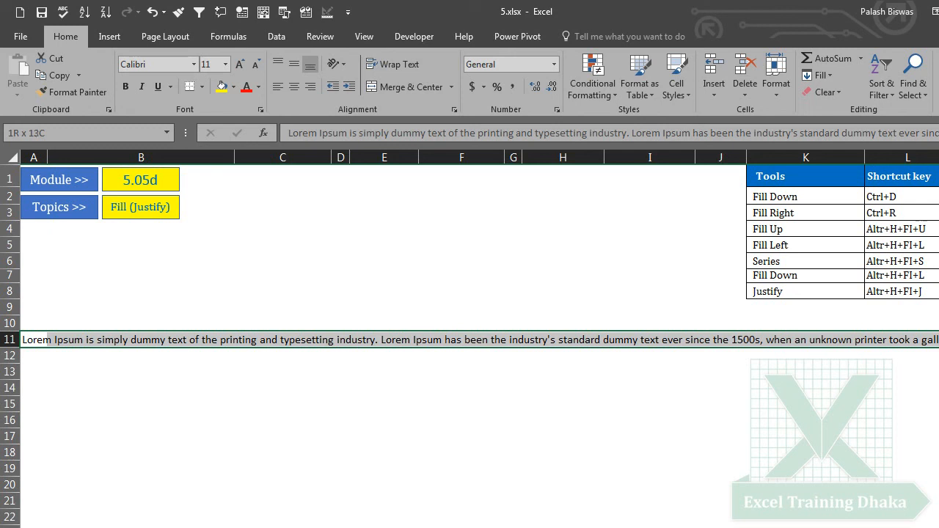
left_click(251, 390)
Move the Lorem Ipsum paragraph from A11 back to B11.
left_click(96, 339)
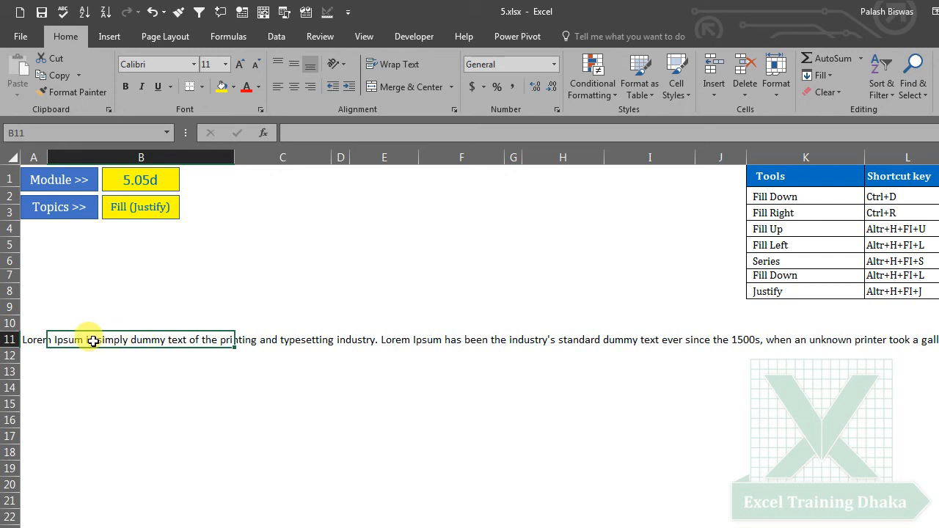
left_click(34, 340)
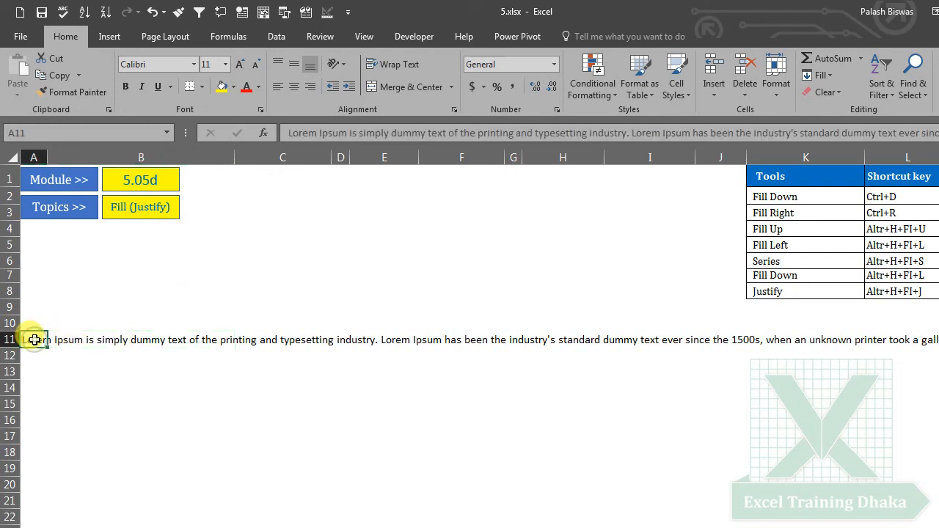
left_click_drag(27, 341, 87, 340)
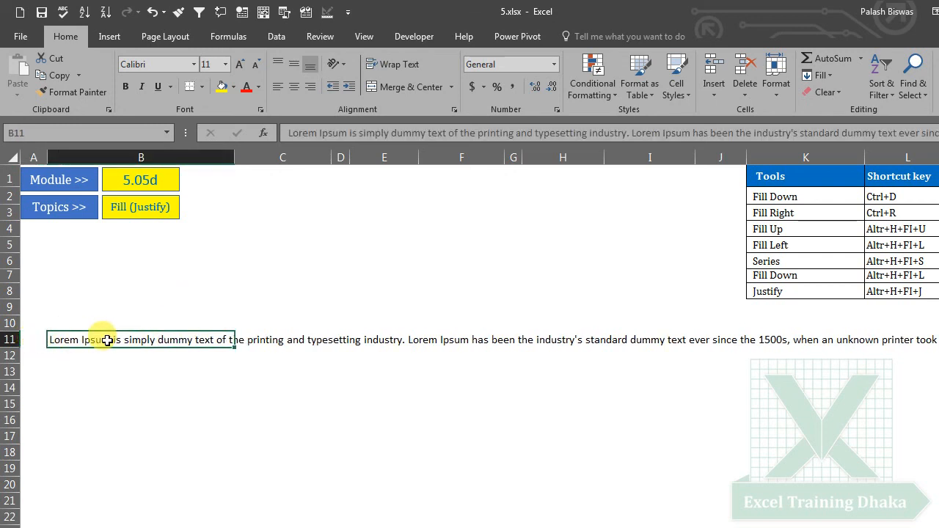
left_click(134, 375)
left_click(139, 346)
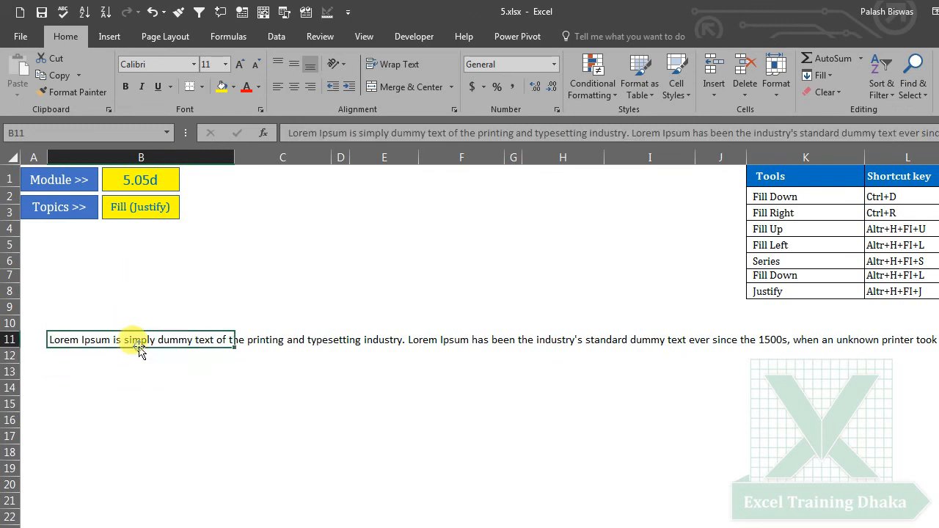
Cut the paragraph text in B11 from "printing" to the end and paste it into B12.
left_click_drag(152, 345, 141, 505)
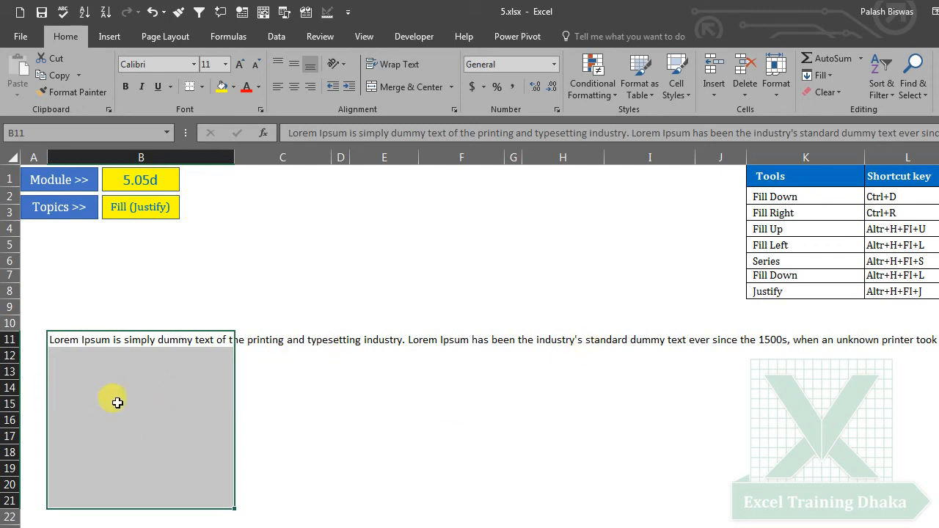
double_click(61, 340)
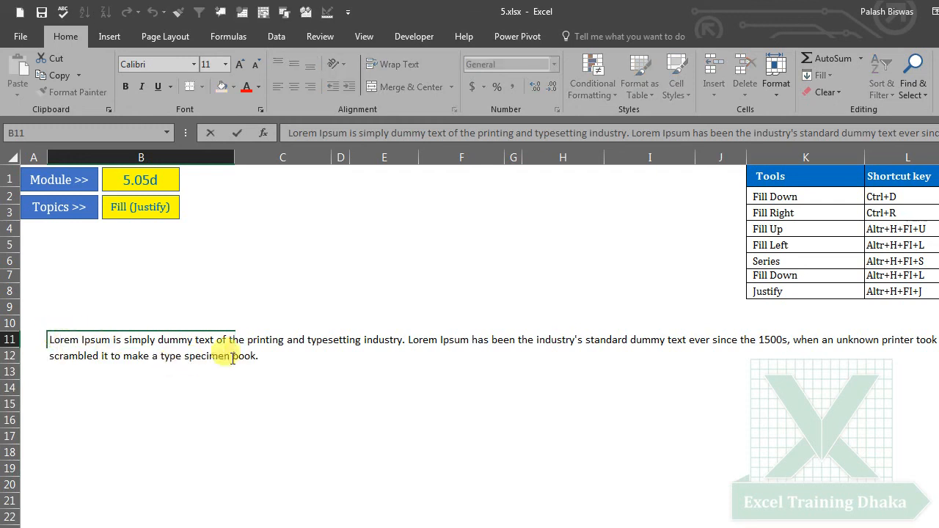
left_click_drag(246, 339, 272, 356)
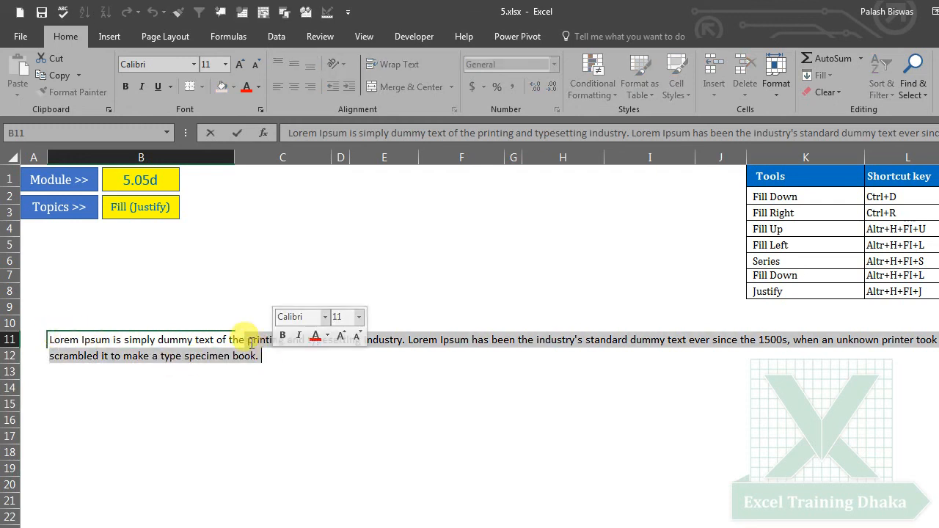
right_click(253, 348)
left_click(281, 358)
left_click(247, 396)
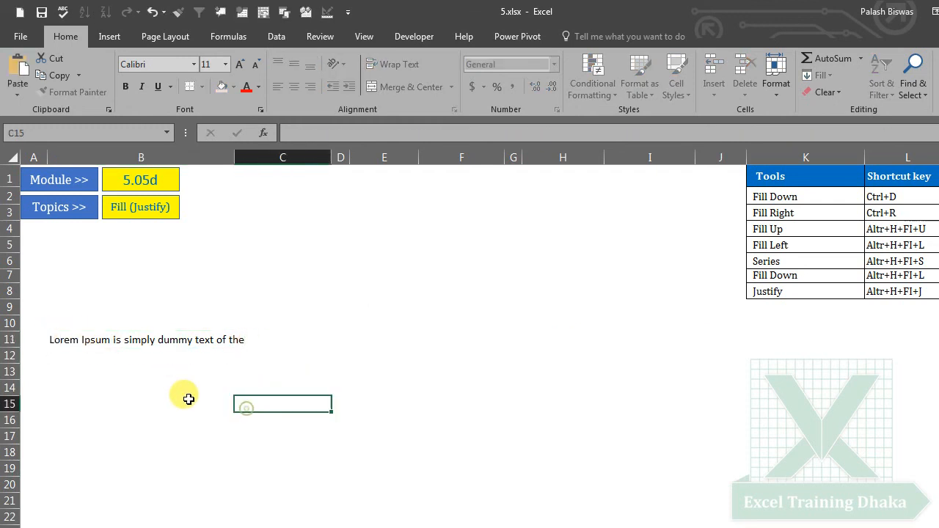
left_click(55, 355)
right_click(56, 355)
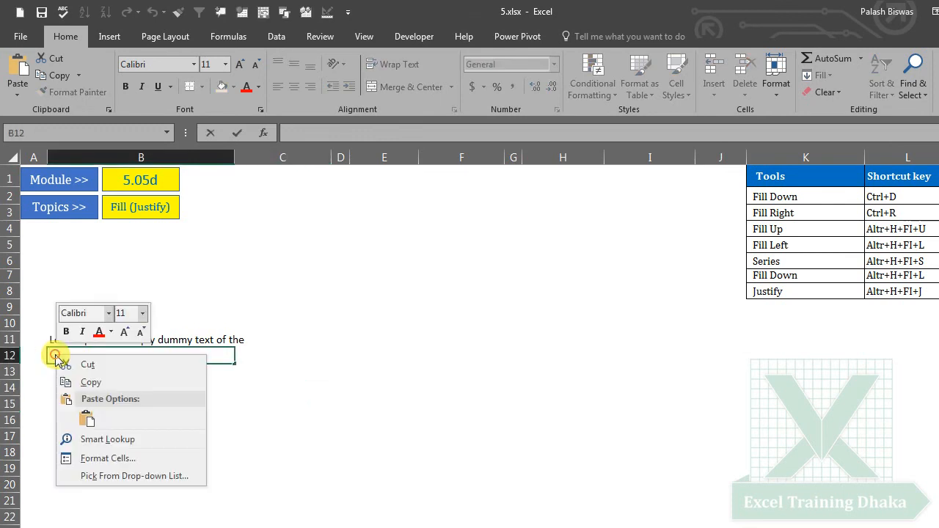
left_click(86, 416)
Cut the text in B12 from "Ipsum has been" to the end and paste it into B13.
left_click_drag(246, 356, 226, 379)
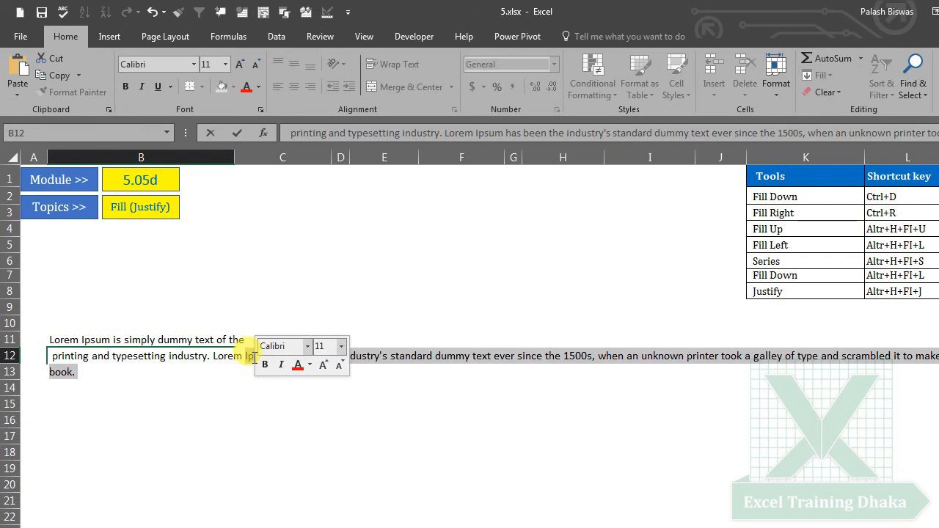
right_click(253, 358)
left_click(262, 369)
left_click(196, 405)
double_click(67, 371)
right_click(70, 373)
left_click(94, 434)
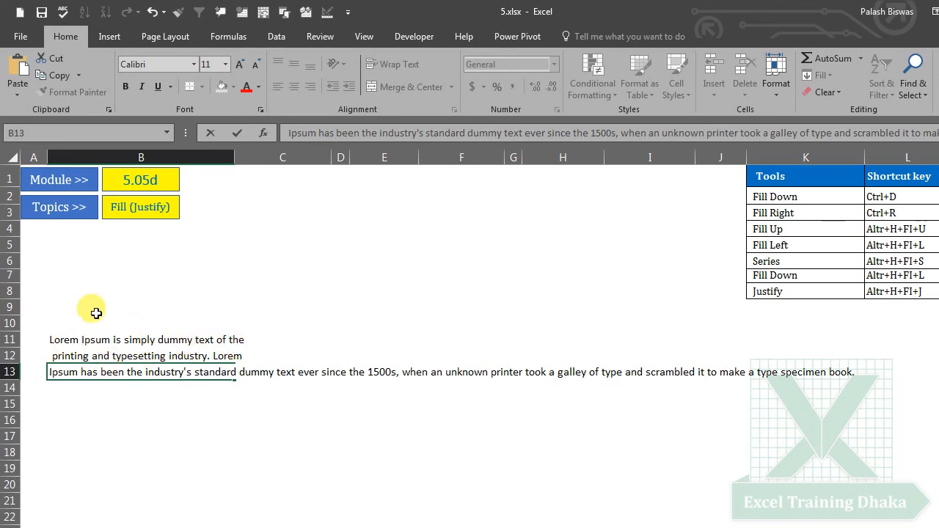
Undo the manual splitting of the paragraph across B11:B13.
left_click_drag(137, 344, 141, 438)
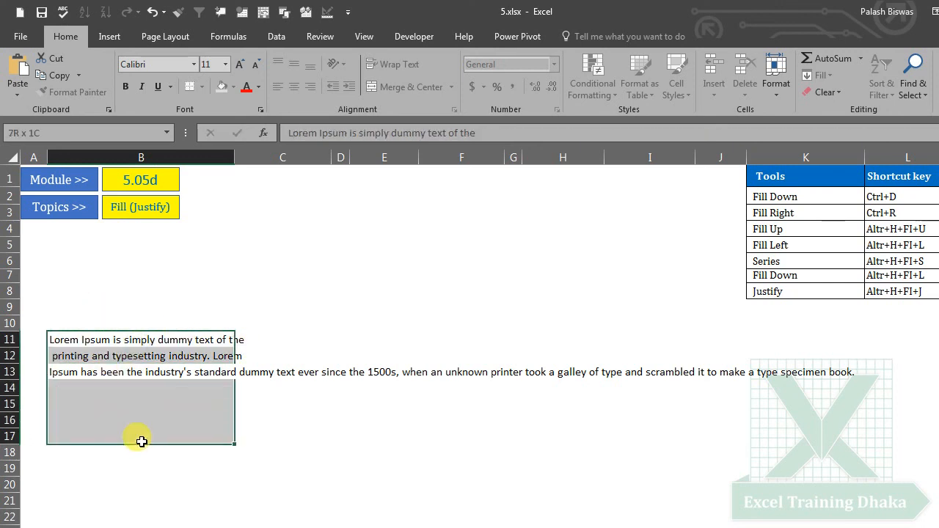
left_click(152, 14)
left_click(152, 13)
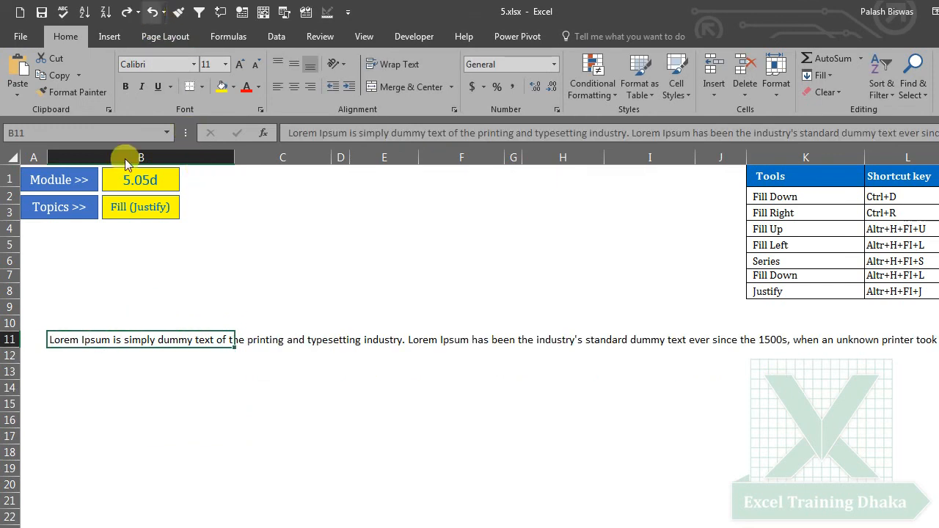
left_click(149, 384)
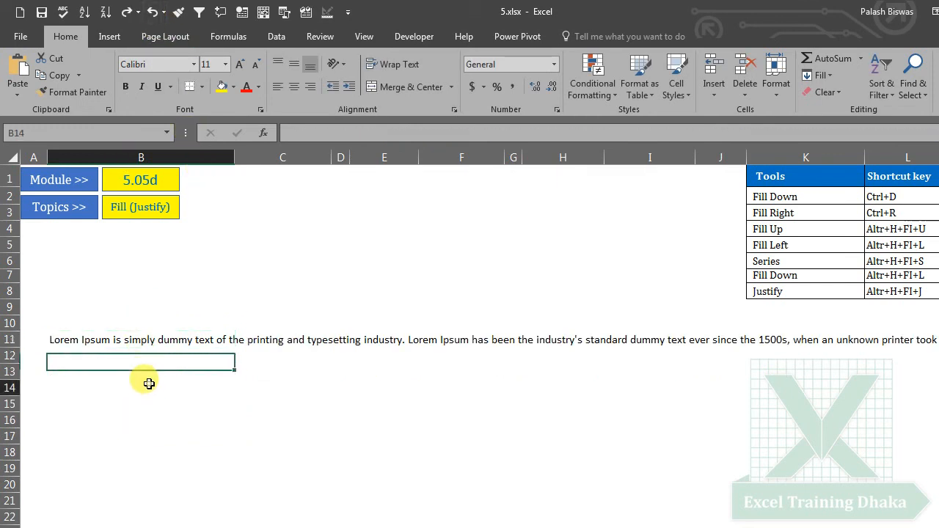
Narrow column B so its edge falls right after the word "dummy" in B11.
left_click(85, 340)
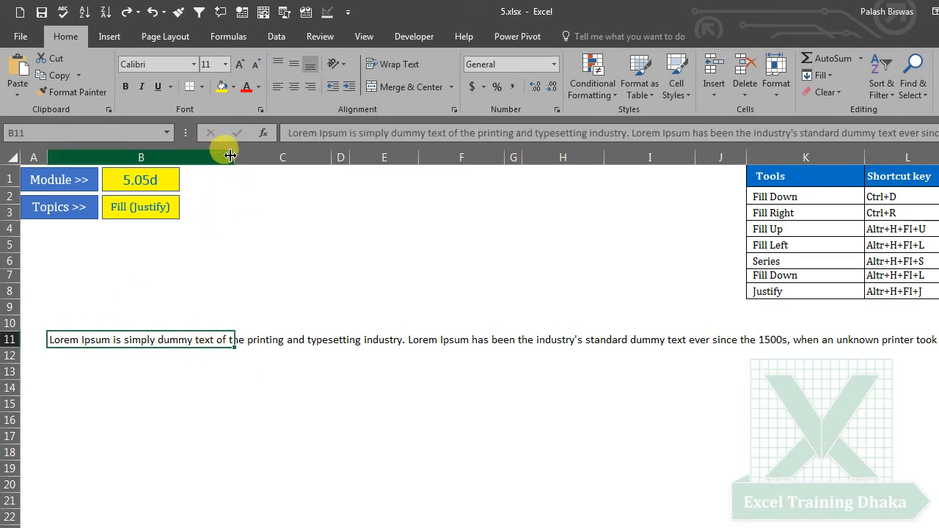
left_click_drag(232, 156, 193, 157)
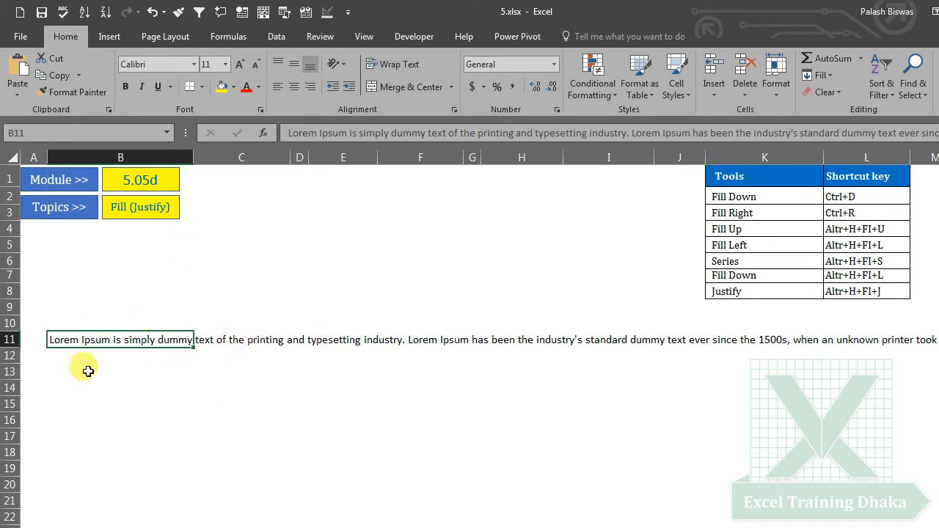
left_click_drag(102, 353, 90, 502)
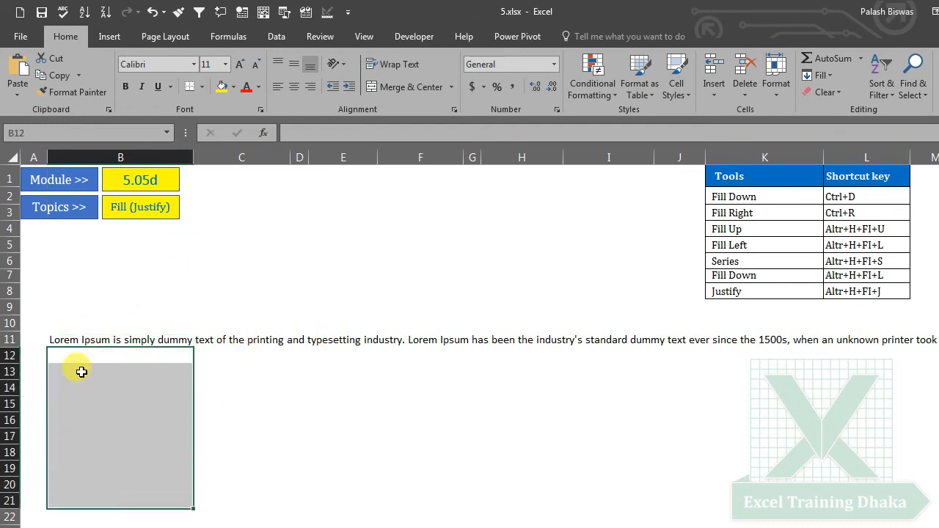
left_click(99, 340)
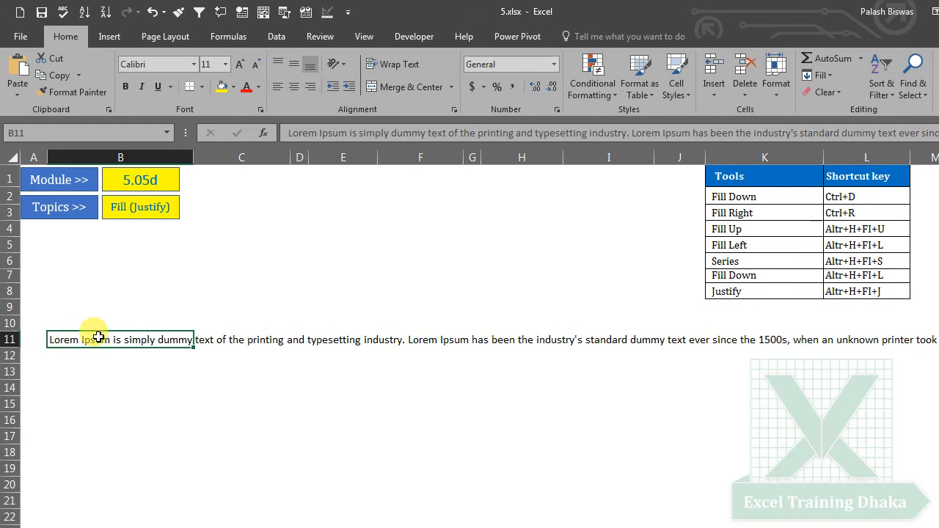
left_click_drag(96, 398, 98, 496)
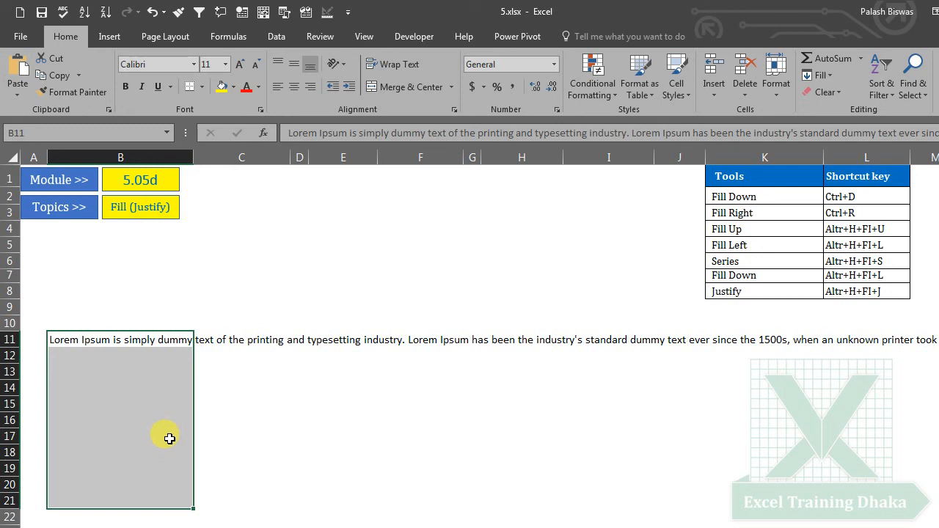
Apply Fill Justify to the range B11:B20 to split the paragraph over the rows.
left_click(108, 342)
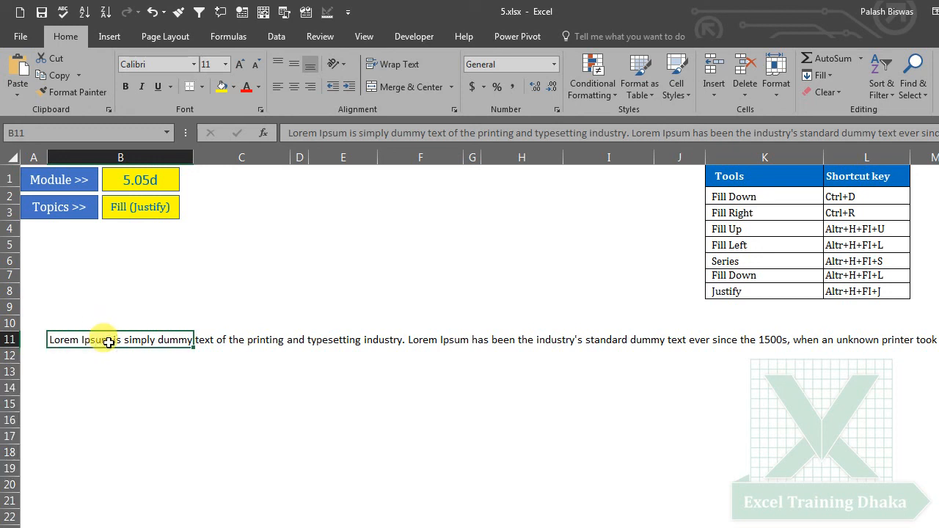
key("shift+Down")
key("shift+Down")
key("shift+Down")
key("shift+Down")
key("shift+Down")
key("shift+Down")
key("shift+Down")
key("shift+Down")
key("shift+Down")
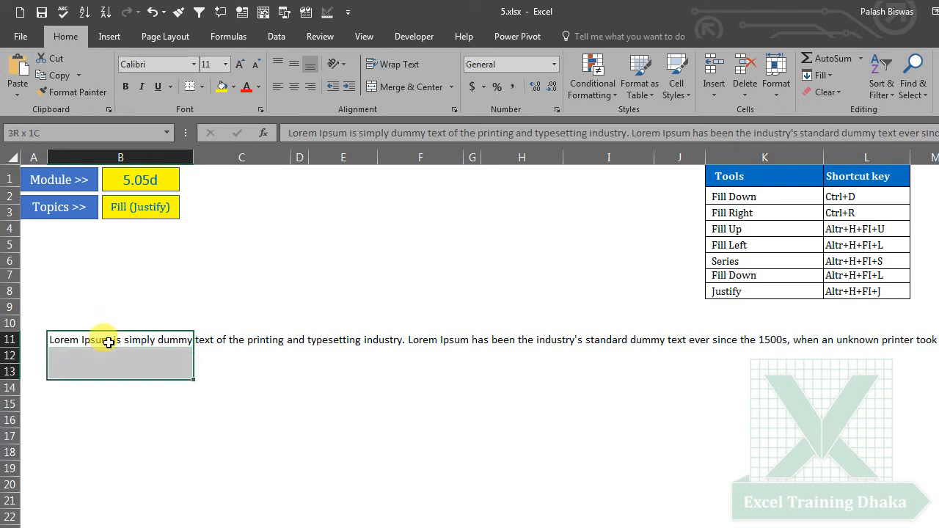
key("shift+Down")
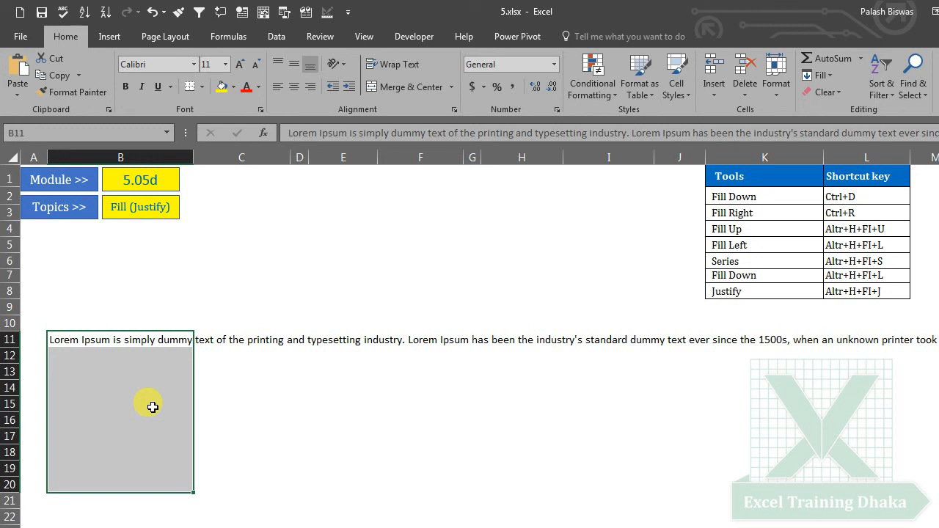
key("alt+h")
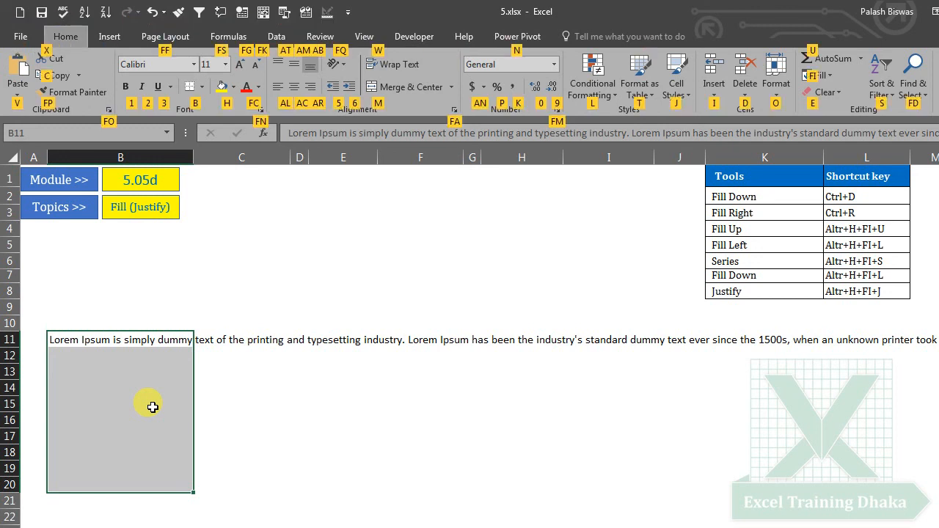
key("f")
key("i")
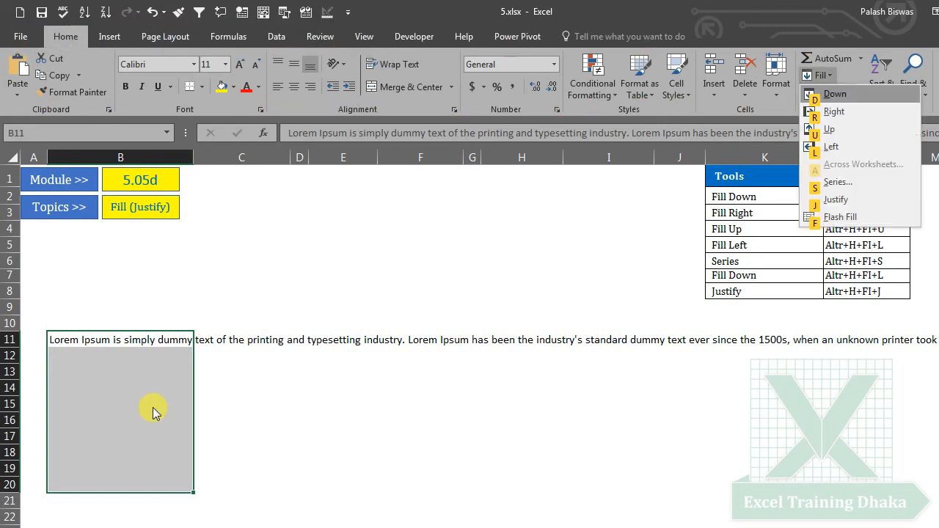
key("j")
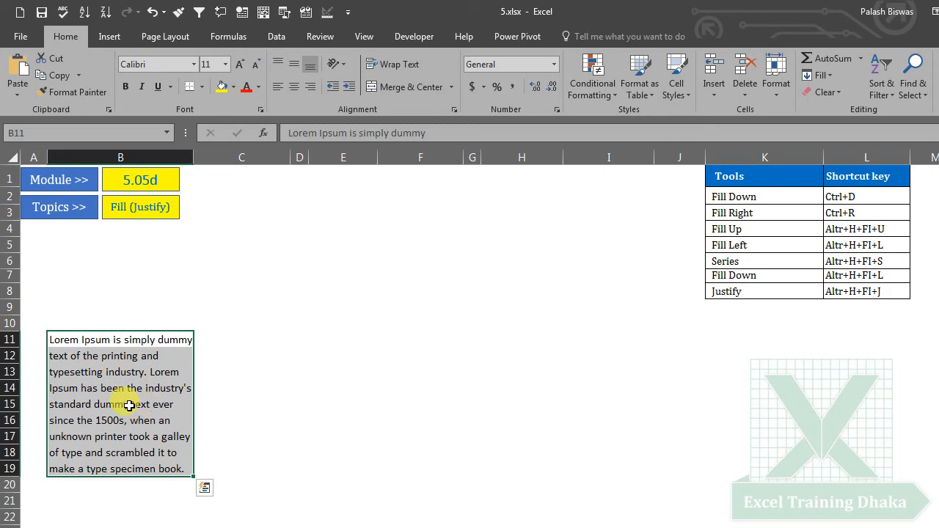
Undo the justified fill and reapply Fill Justify to the paragraph over the range B11:B21.
left_click(152, 14)
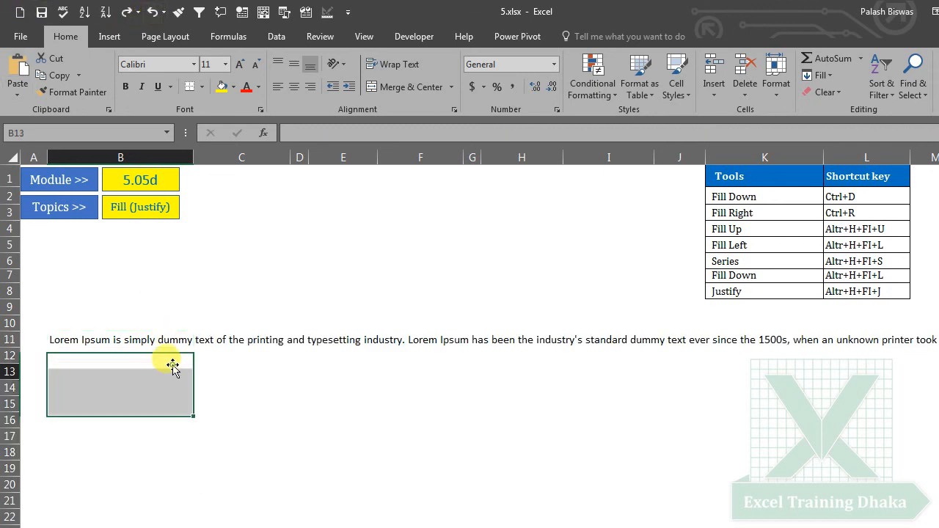
left_click(117, 340)
left_click_drag(115, 341, 112, 500)
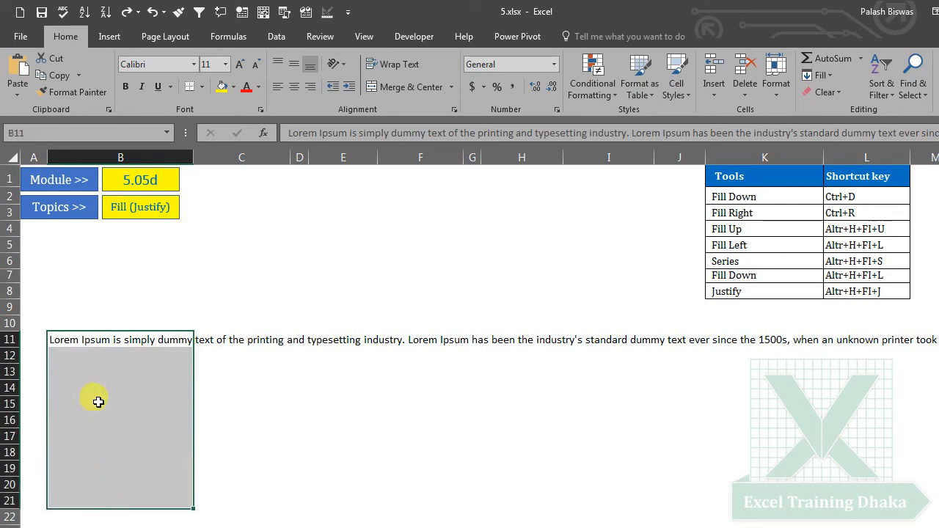
left_click(830, 75)
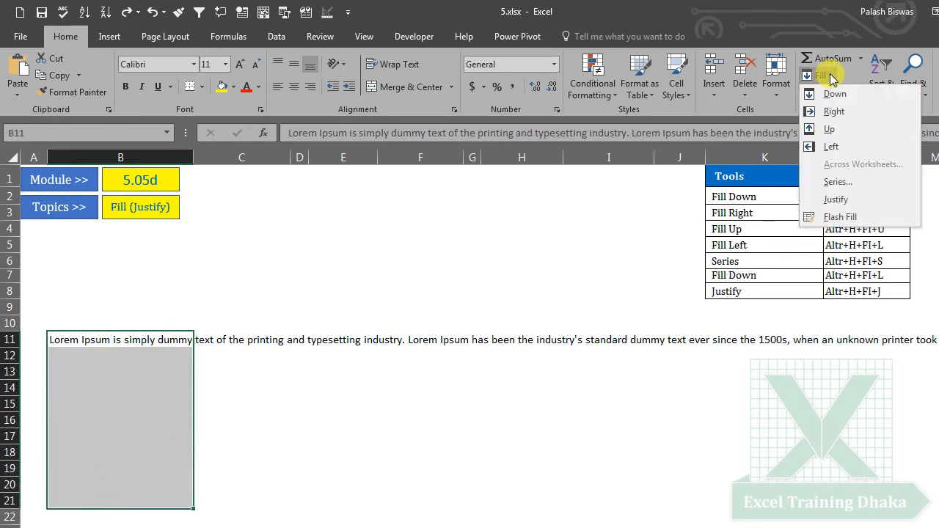
left_click(842, 197)
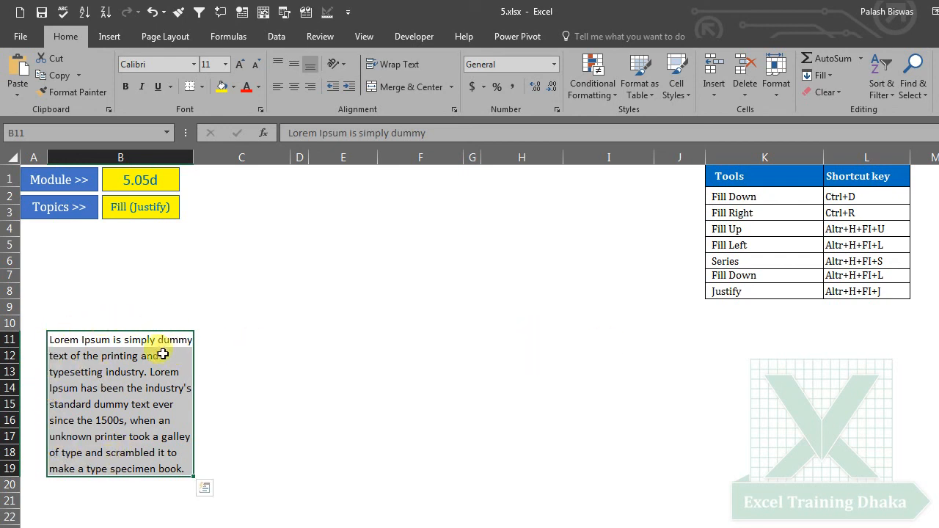
left_click(81, 342)
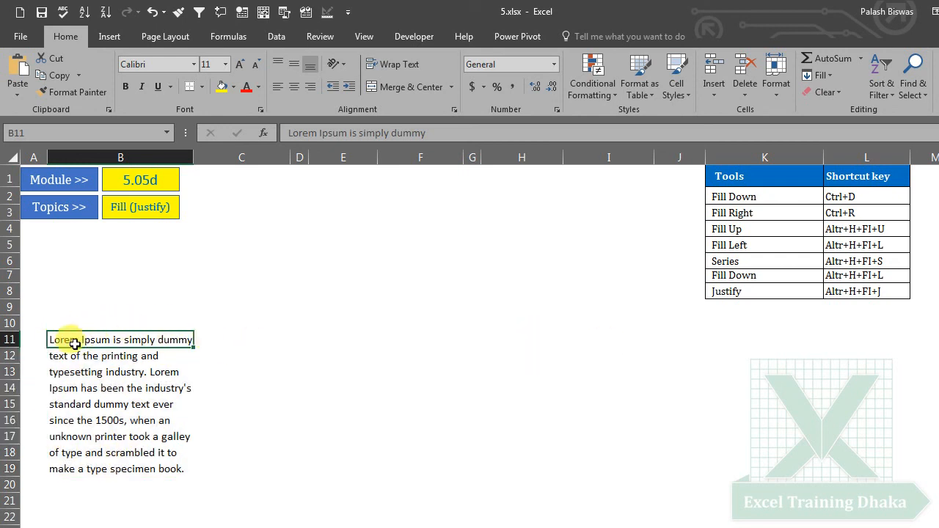
left_click(12, 339)
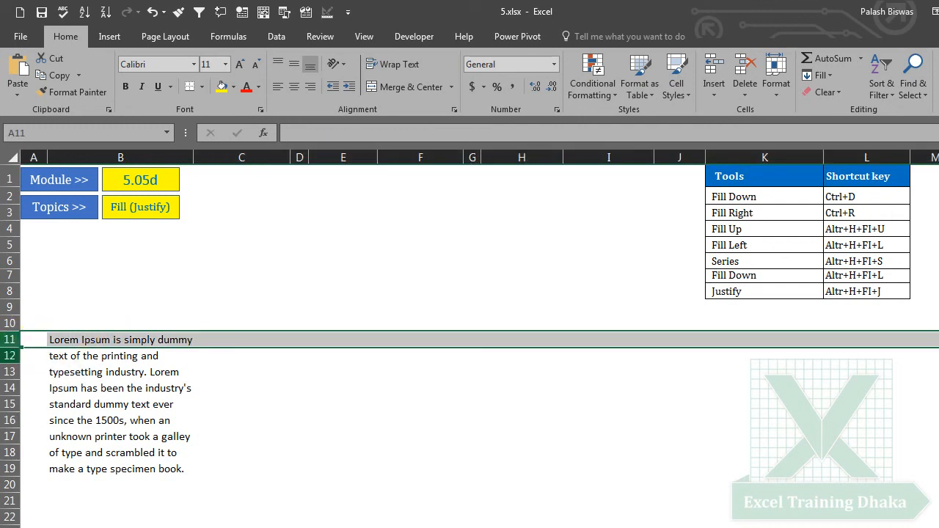
Examine how the justified paragraph is split by selecting rows 12 and 13, and the text range B11:B19.
left_click(10, 357)
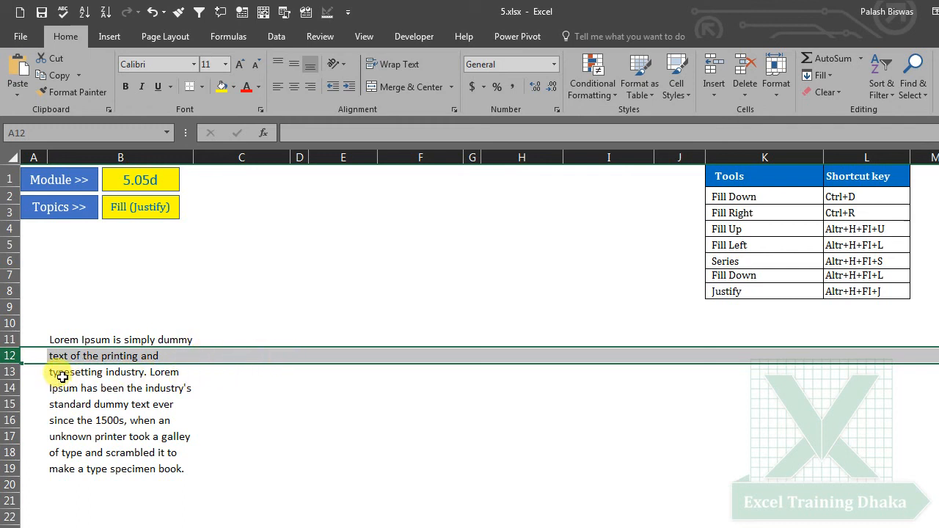
left_click(10, 373)
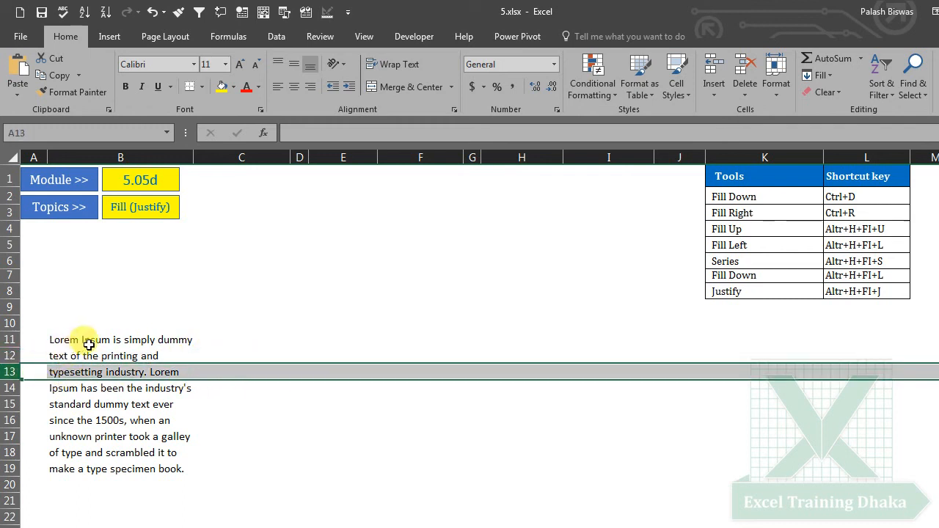
left_click_drag(103, 339, 105, 468)
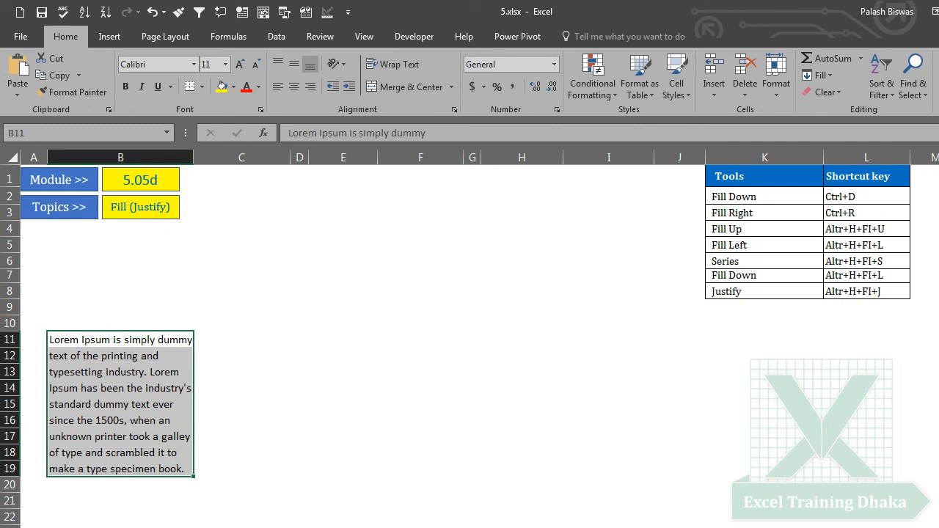
Look over the available Fill commands and locate Flash Fill among the data tools without applying either.
left_click(832, 78)
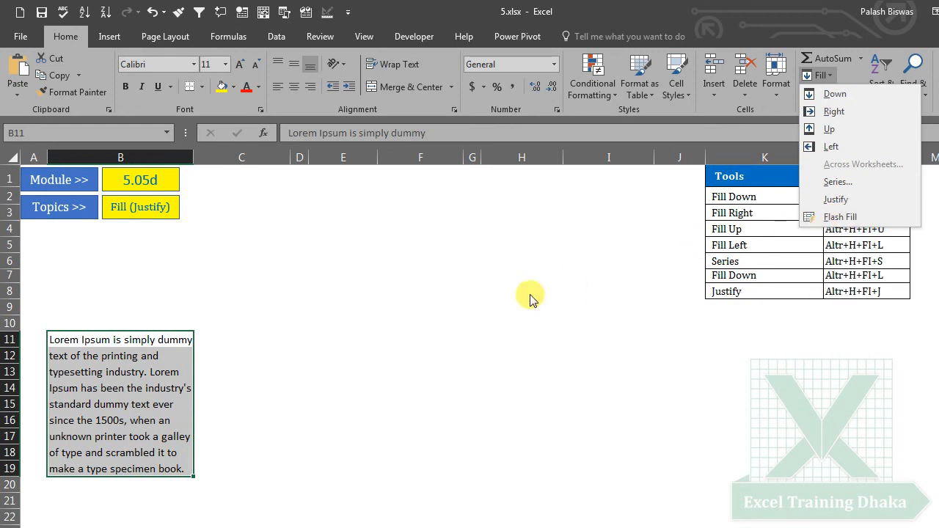
left_click(334, 391)
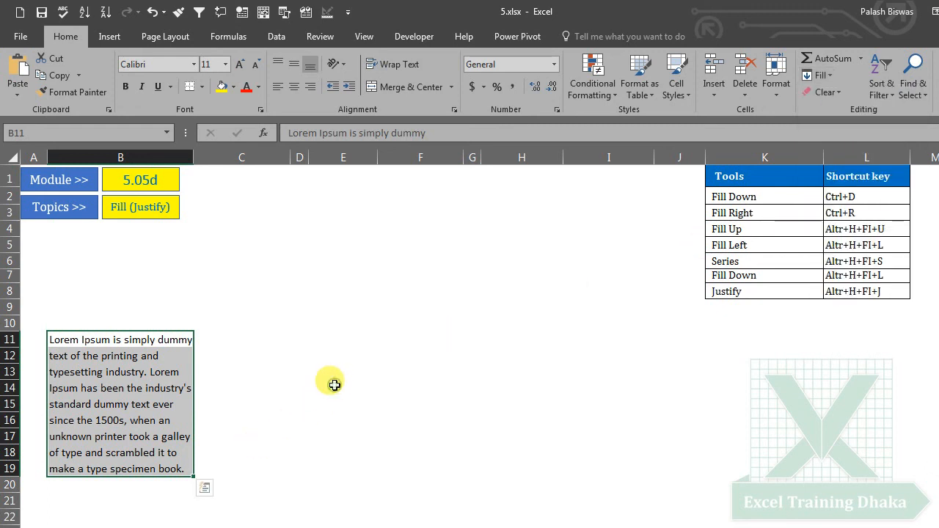
left_click(276, 38)
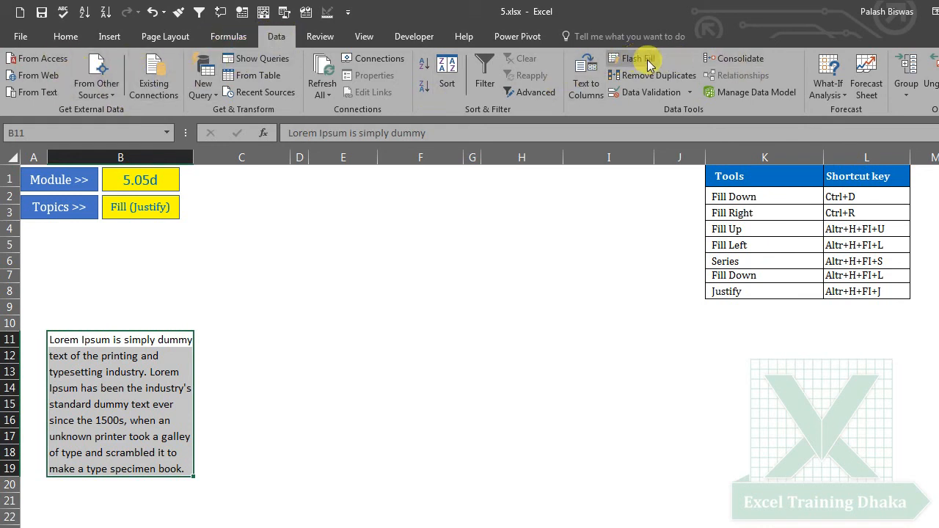
left_click(428, 265)
left_click(67, 37)
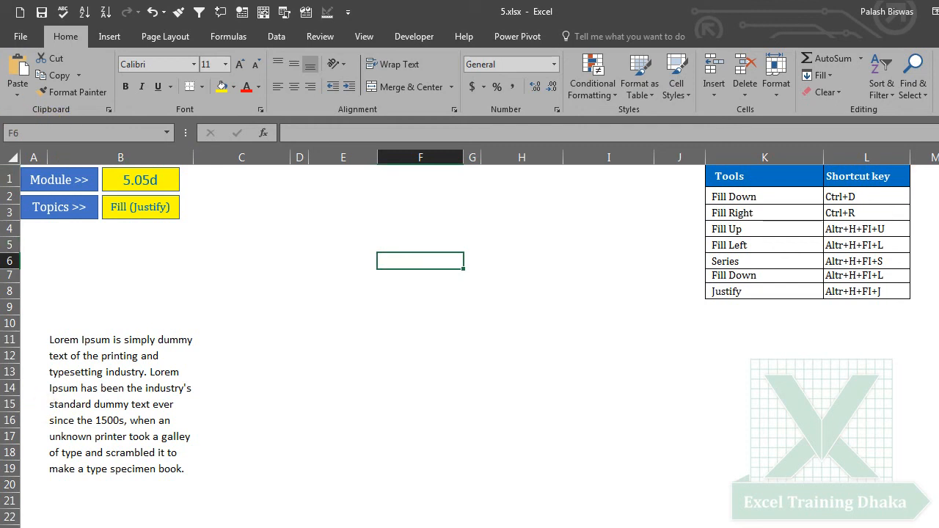
key("ctrl+End")
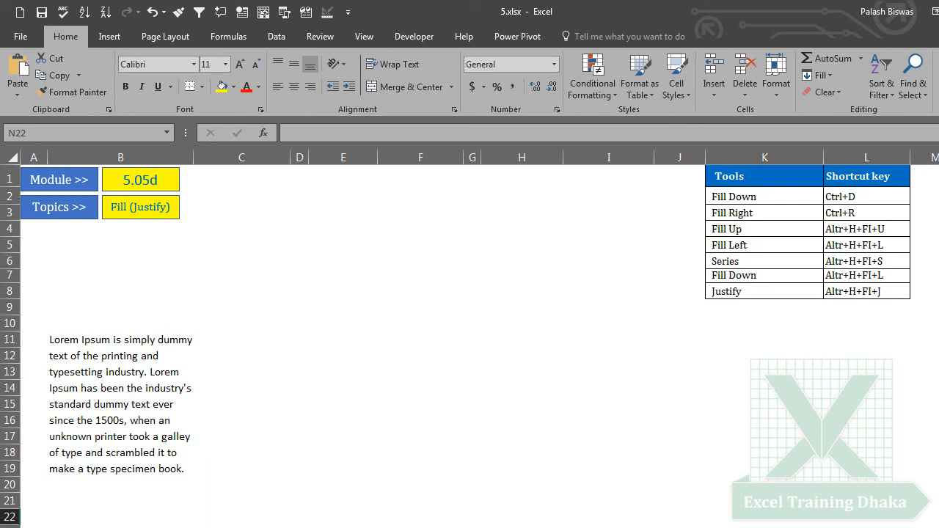
scroll(470, 345, "down", 2)
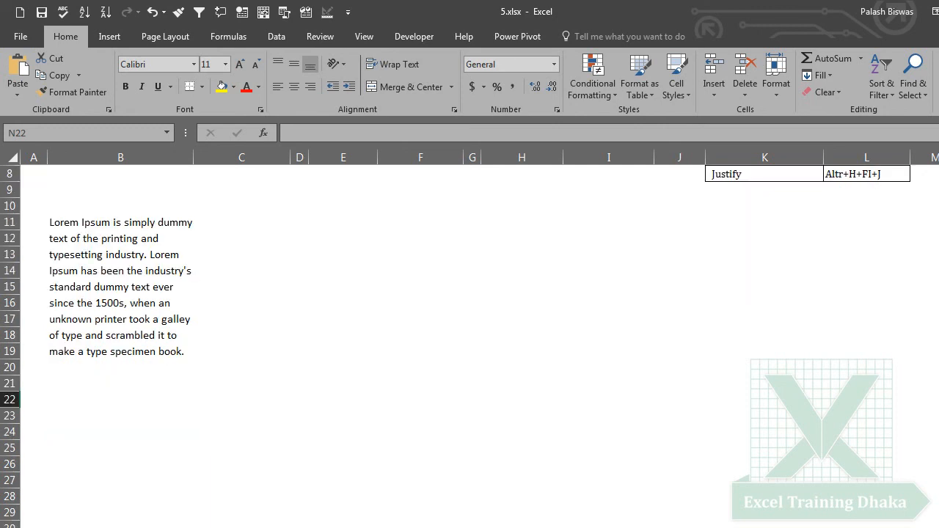